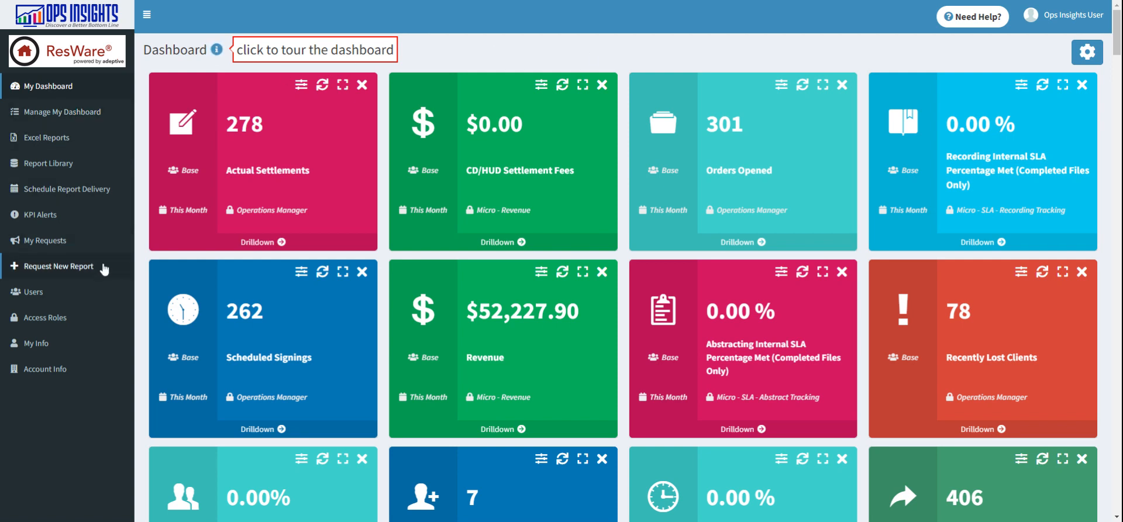
Step: Start a new access role from the Operations Manager templated role
click(85, 325)
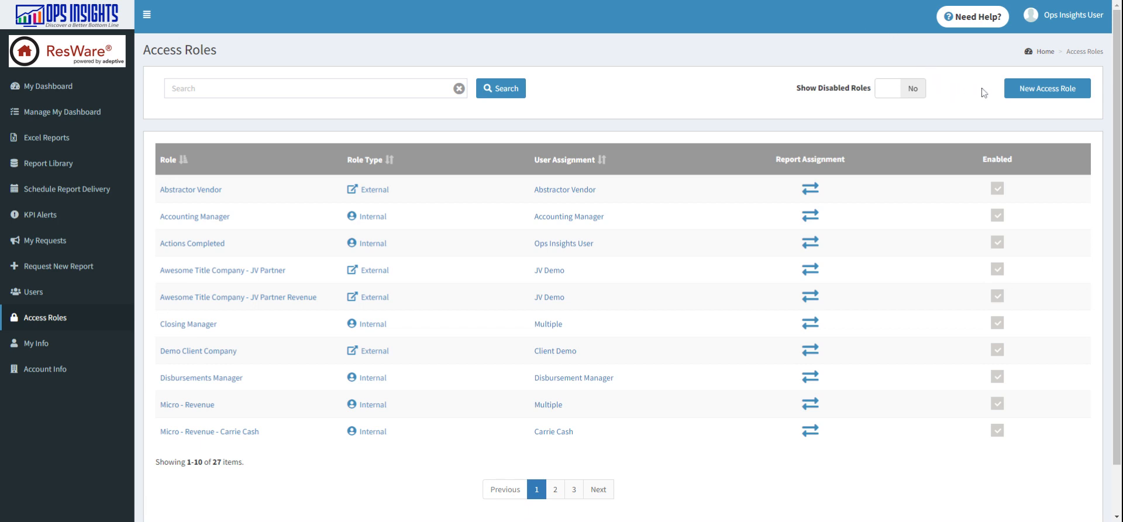
click(1038, 90)
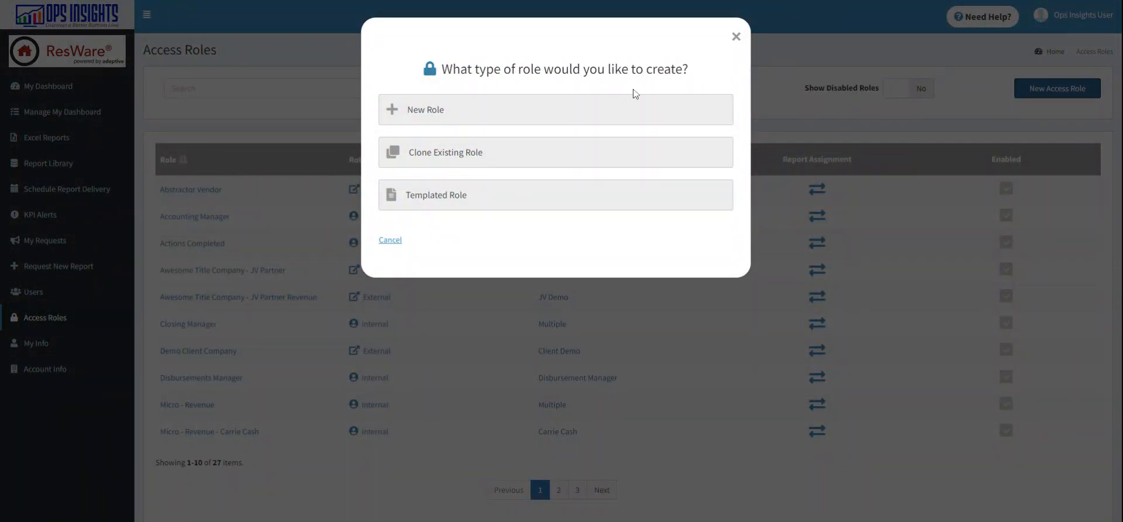
click(535, 204)
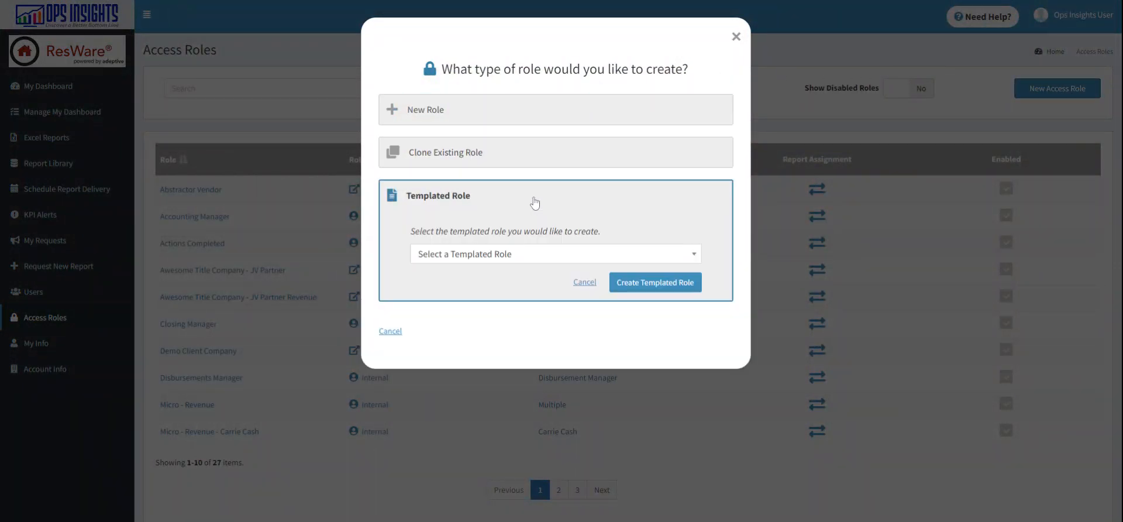
click(539, 254)
text(opera)
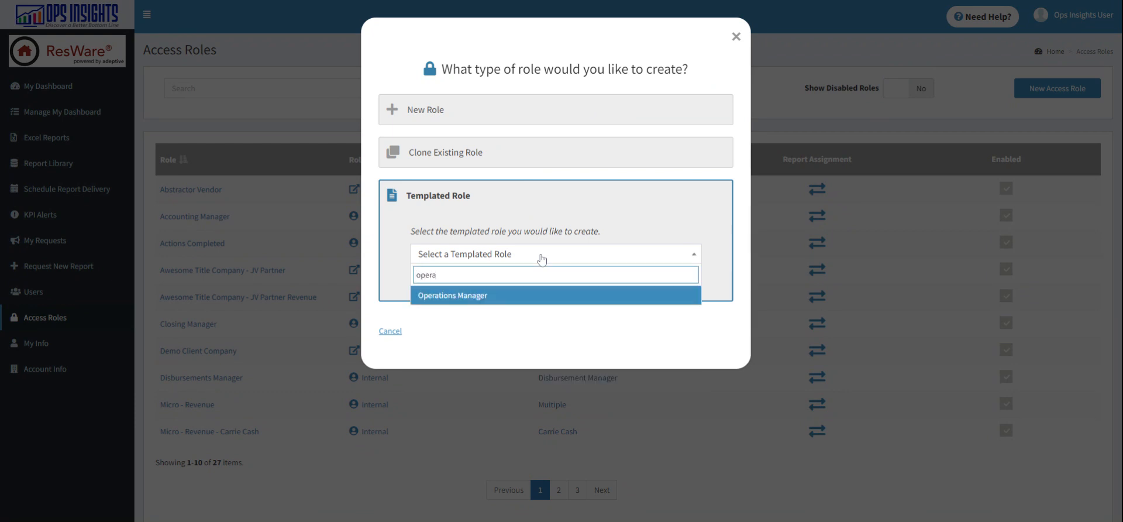
click(528, 297)
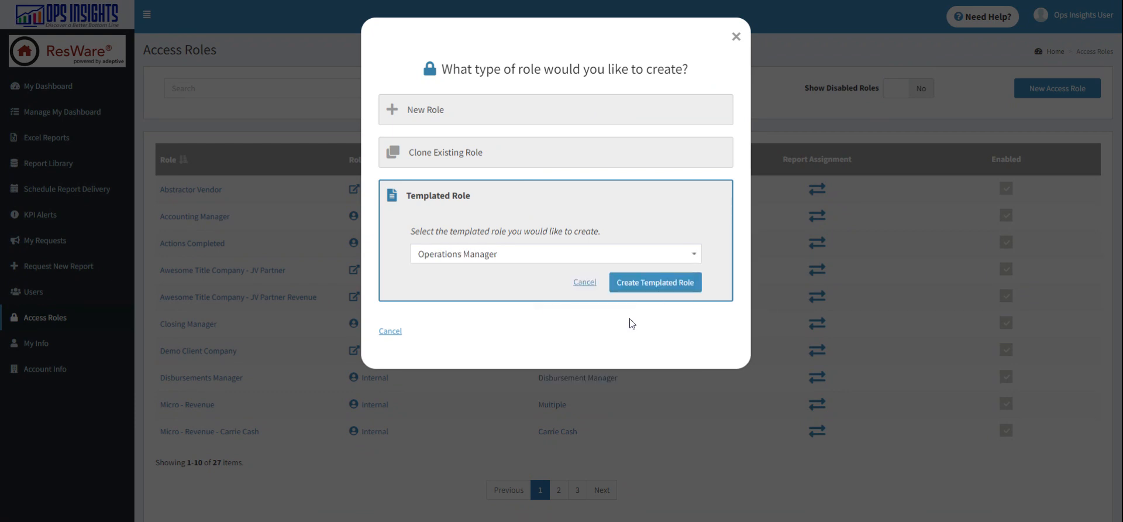
click(665, 284)
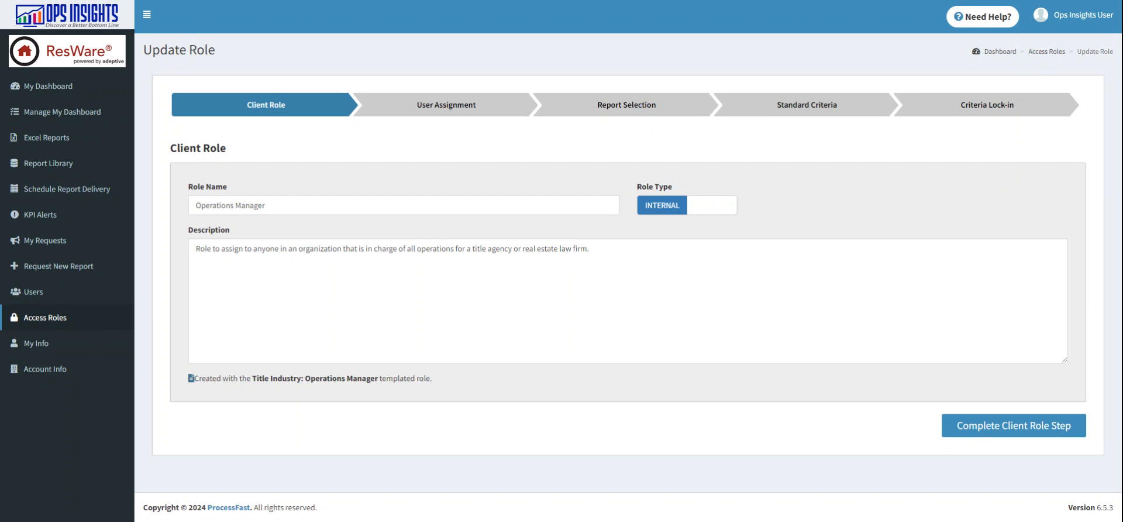
Step: Rename the role to "Operations Manager - DEMO"
click(265, 205)
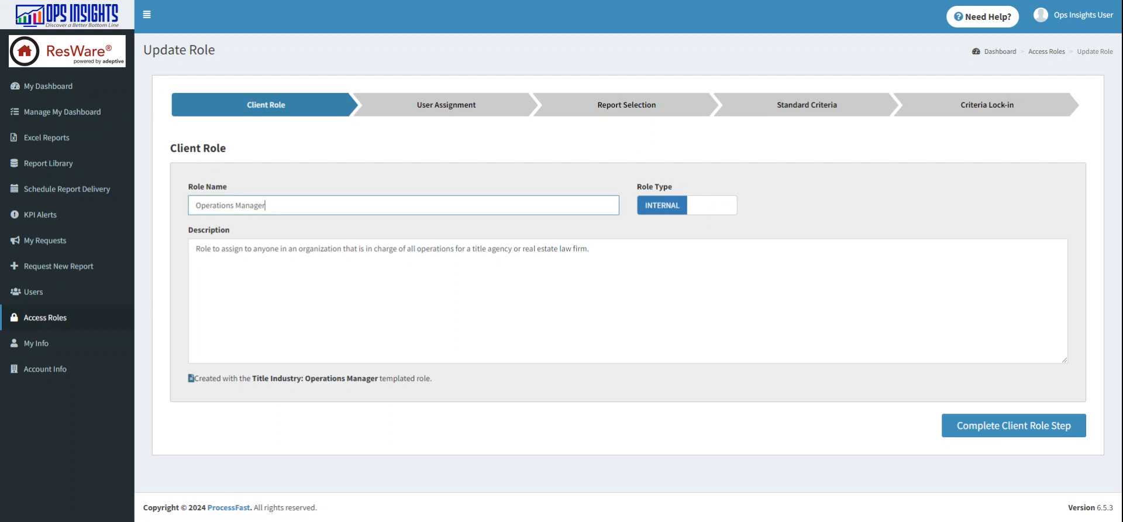
text(- DEMO)
click(378, 177)
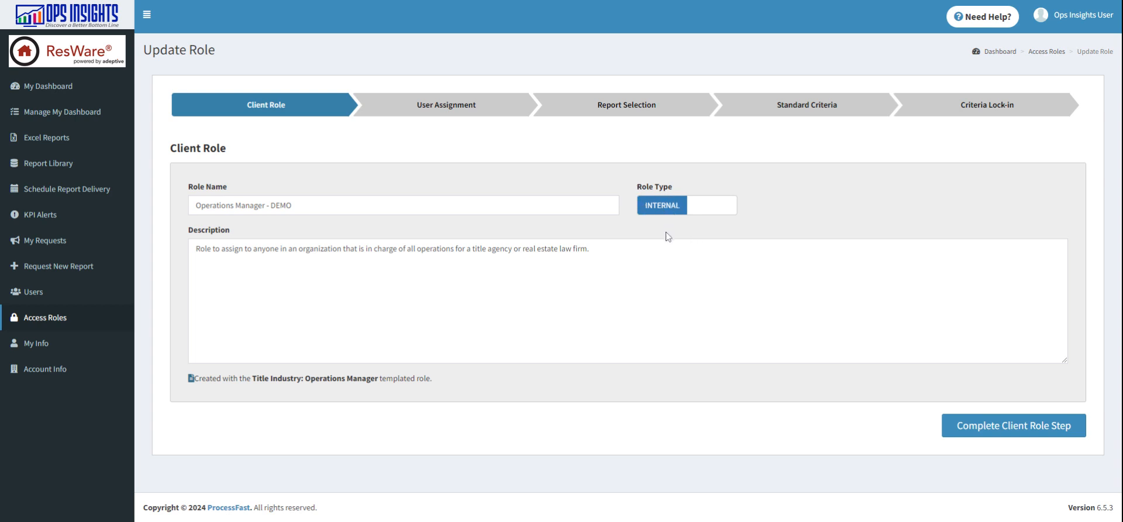
Step: Keep the template's description and role name, and complete the Client Role step
drag(196, 249, 590, 250)
click(590, 250)
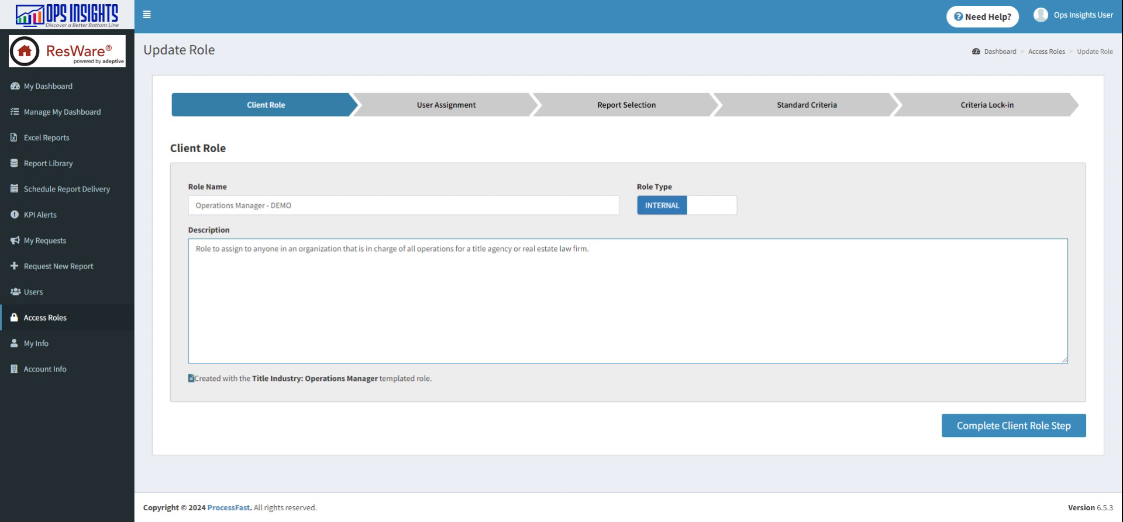
drag(590, 249, 172, 260)
click(337, 248)
double_click(281, 204)
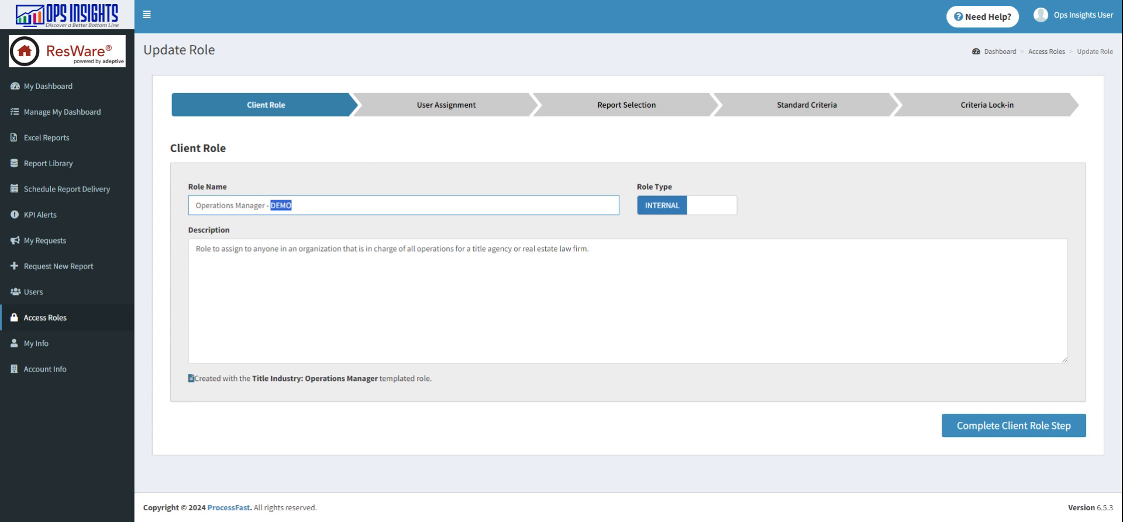
click(490, 151)
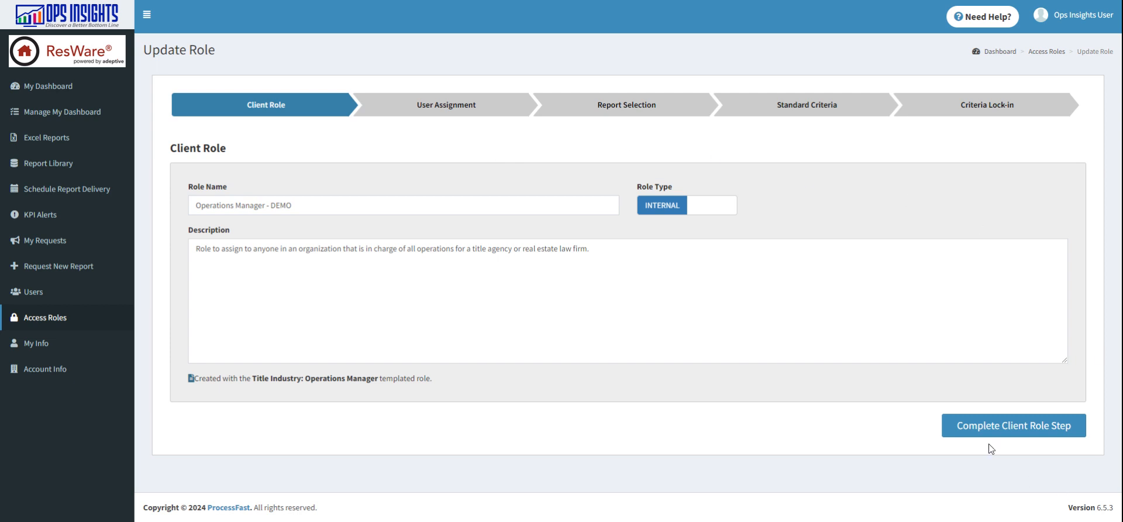
click(1018, 433)
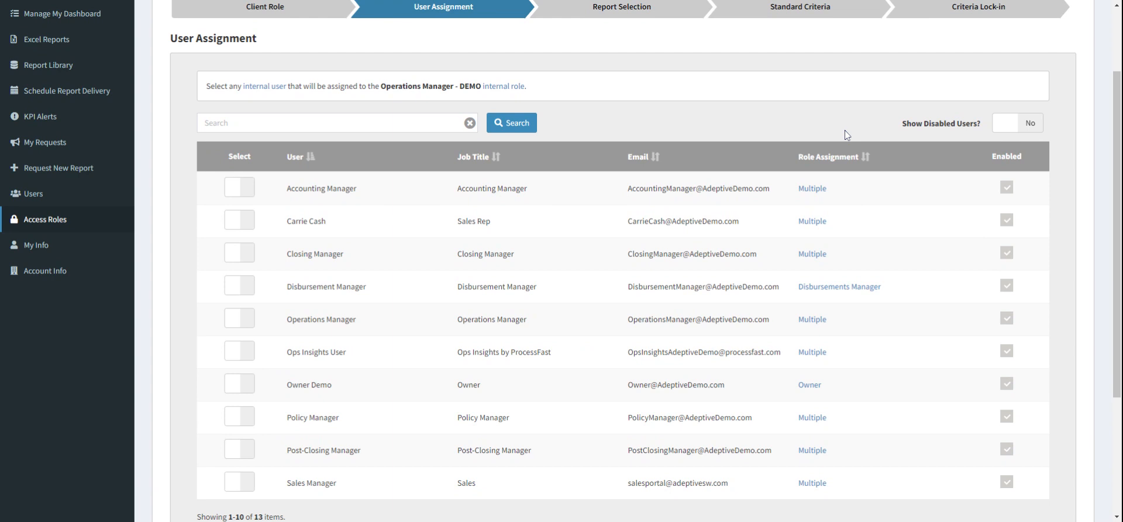
Step: Browse the internal users listed on both pages of the user assignment list
scroll(842, 135, up, 1)
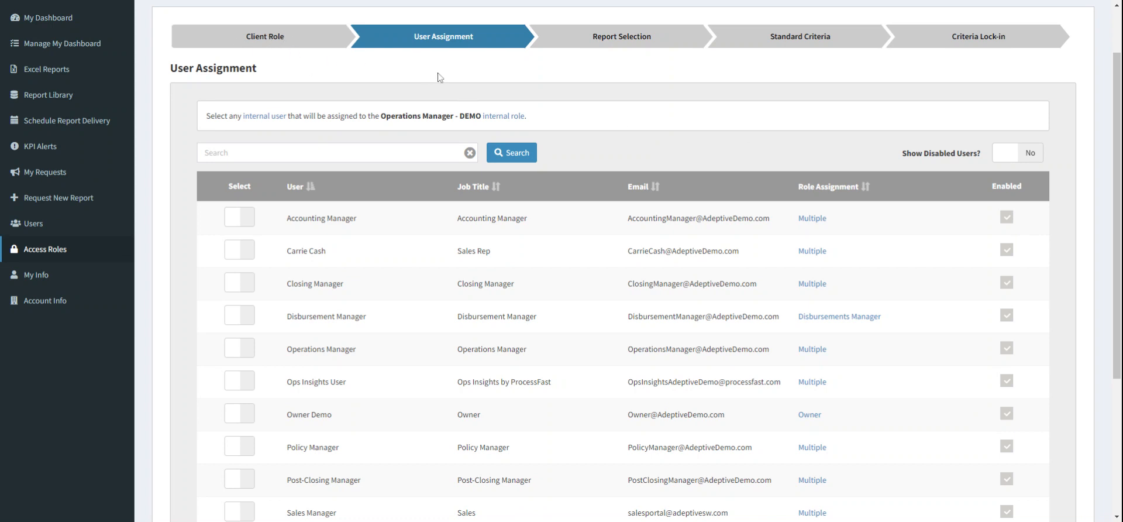
scroll(439, 238, down, 3)
scroll(439, 238, up, 1)
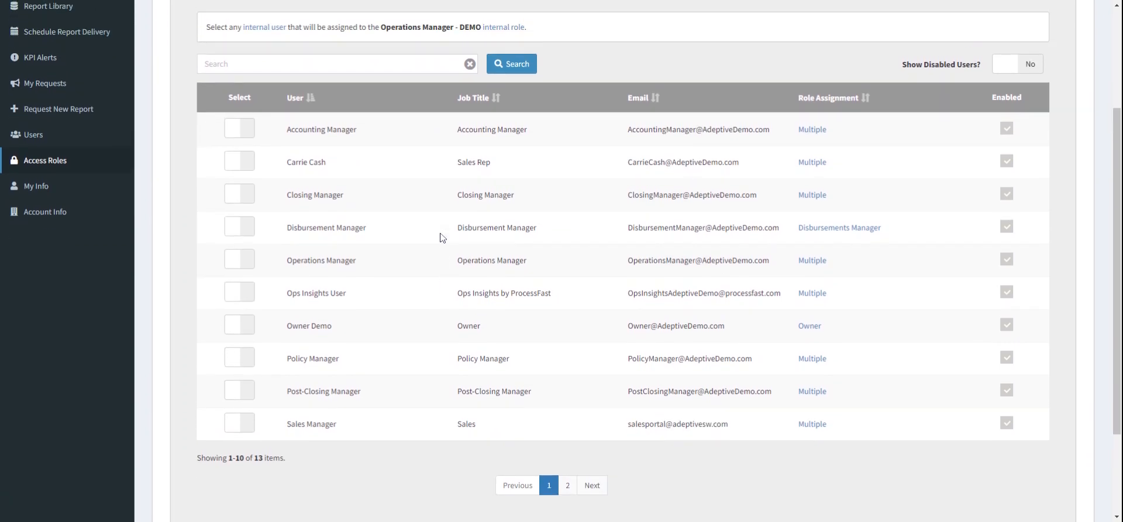
scroll(435, 206, down, 1)
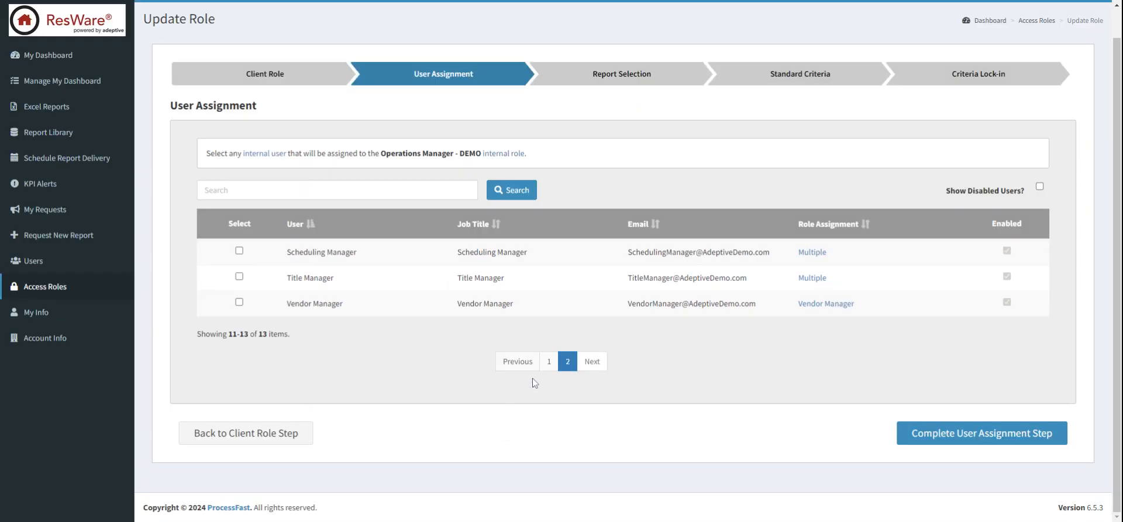
click(553, 363)
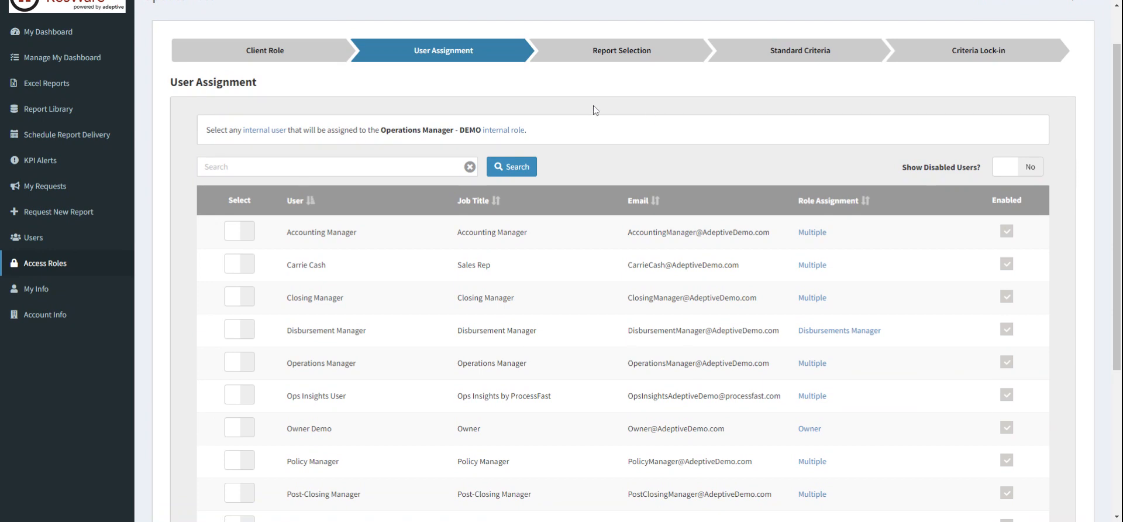
scroll(592, 105, up, 1)
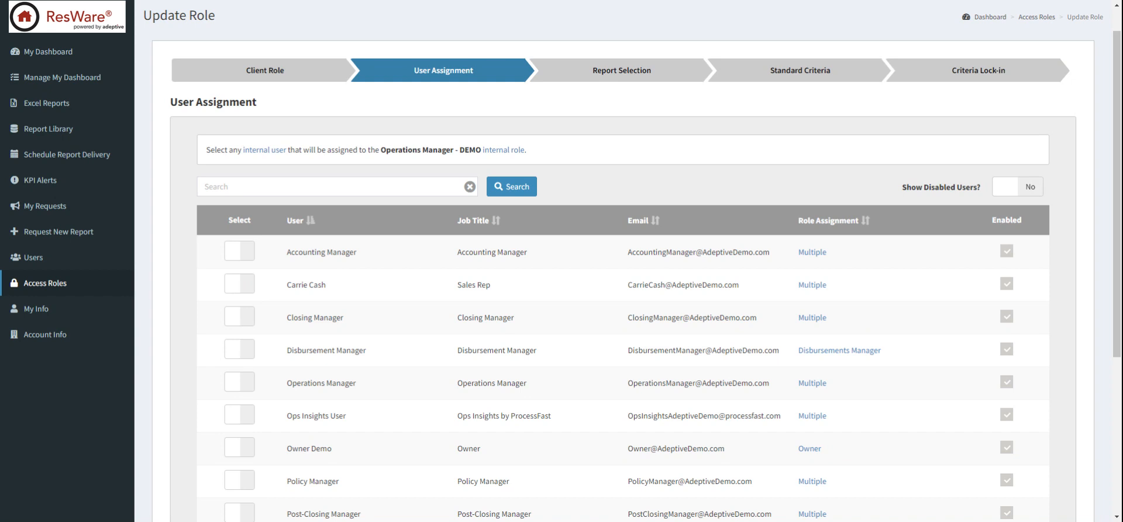
scroll(630, 174, down, 1)
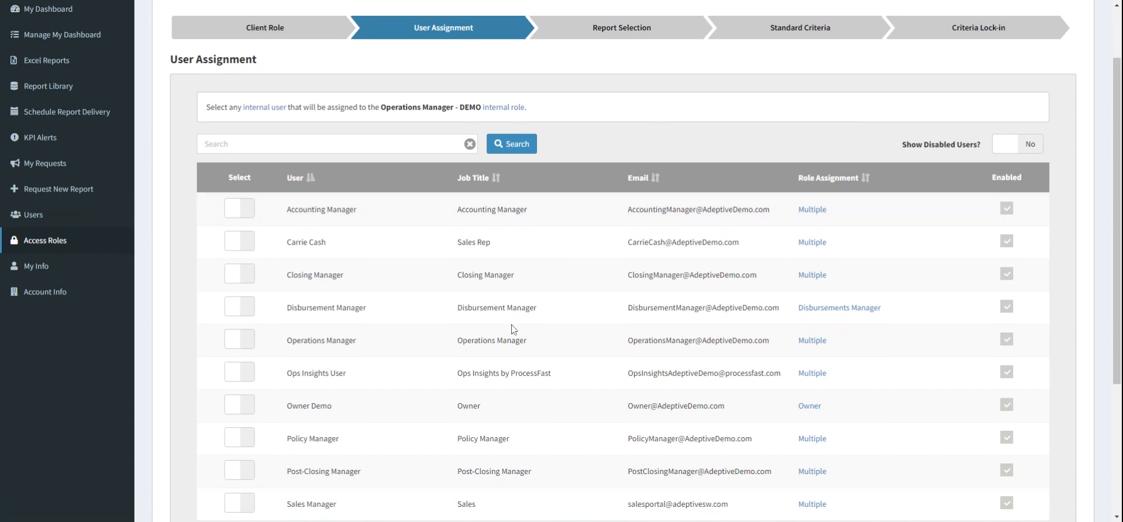
scroll(409, 326, down, 2)
scroll(412, 328, up, 2)
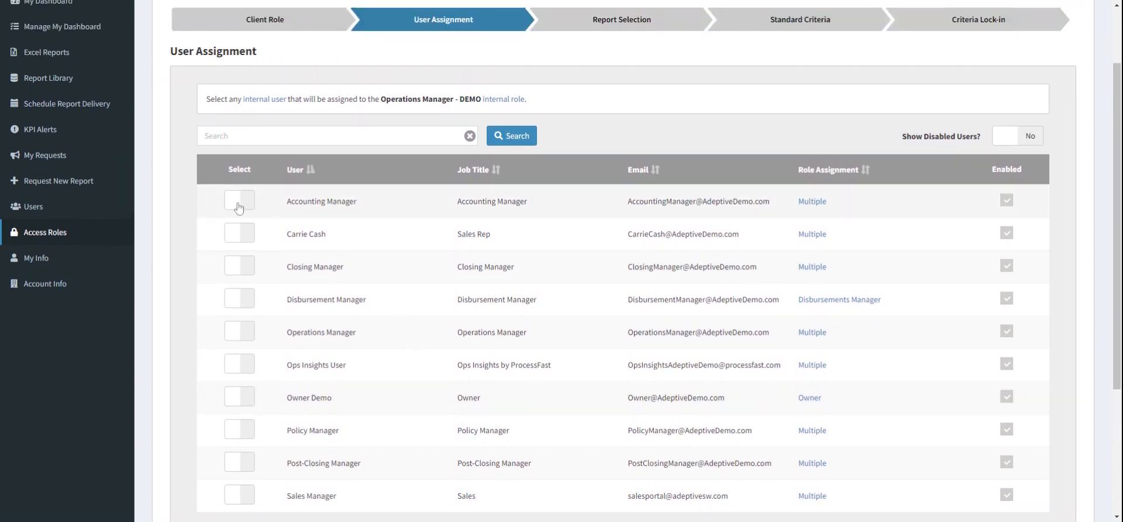
Step: Assign the Accounting Manager and Owner Demo users to the role and complete the User Assignment step
click(237, 202)
scroll(346, 288, down, 1)
click(247, 353)
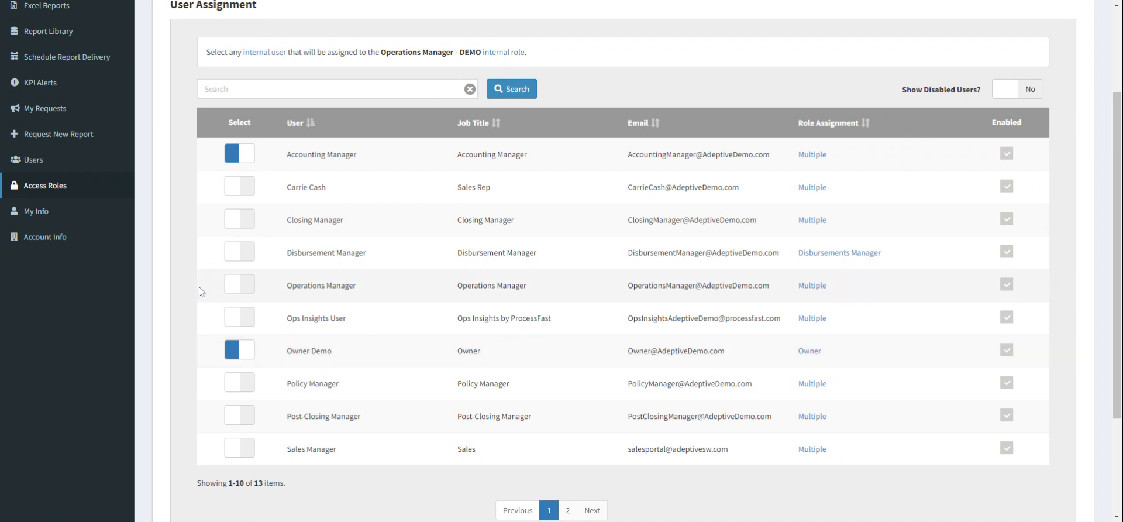
scroll(202, 291, up, 1)
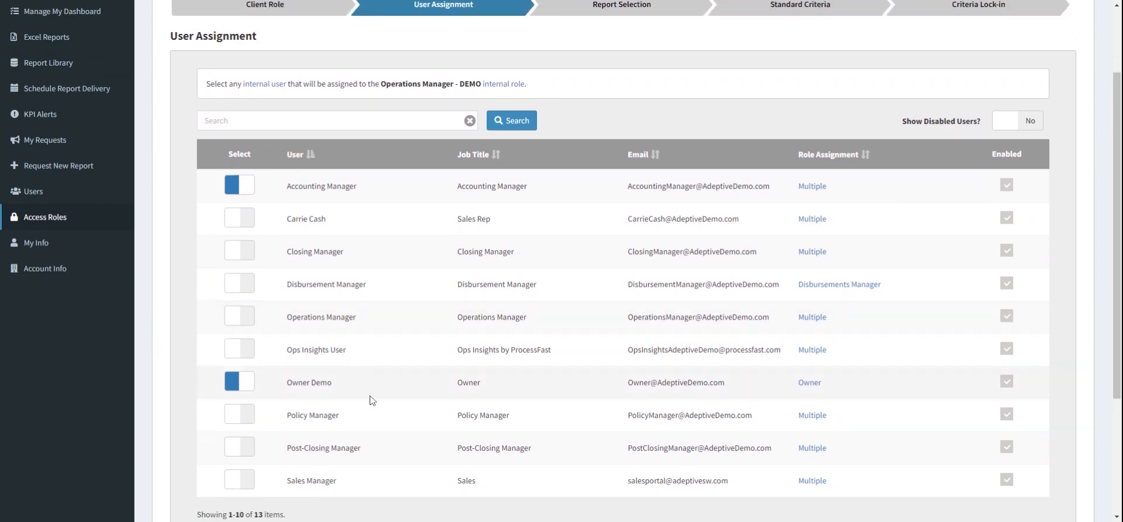
scroll(346, 389, down, 1)
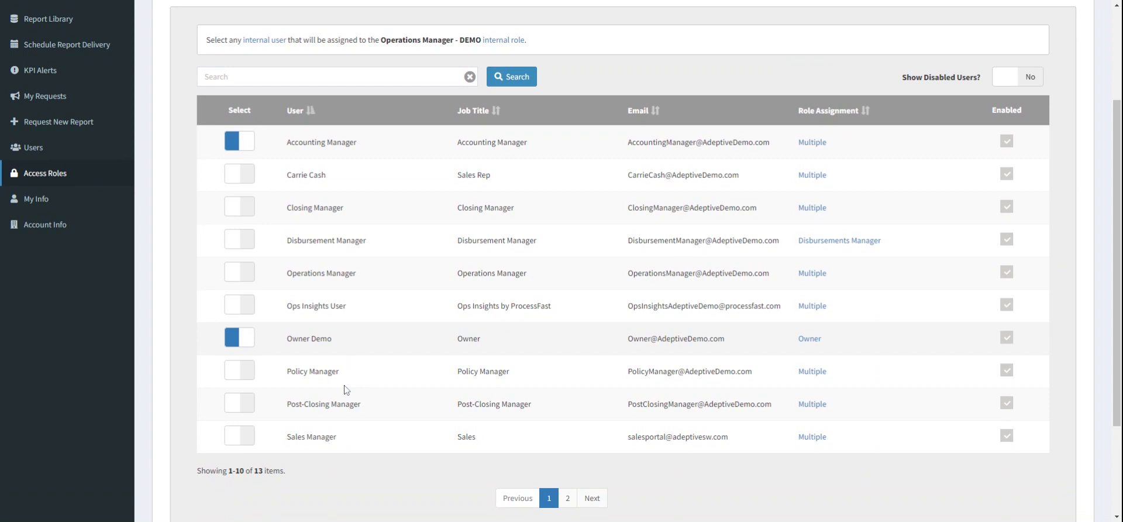
scroll(848, 337, down, 3)
click(933, 460)
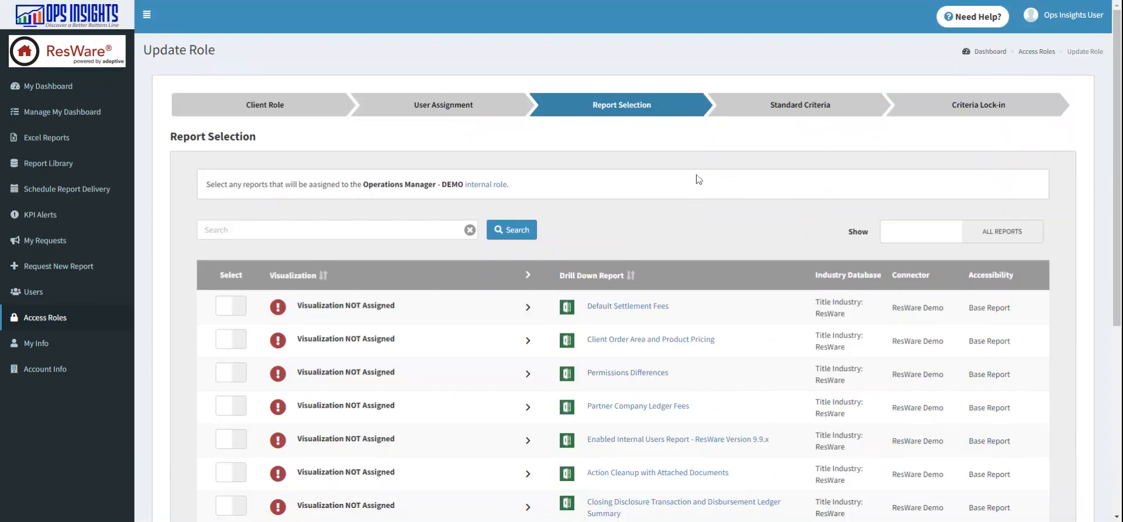
Step: Filter the report selection list to show assigned reports only
scroll(687, 217, down, 1)
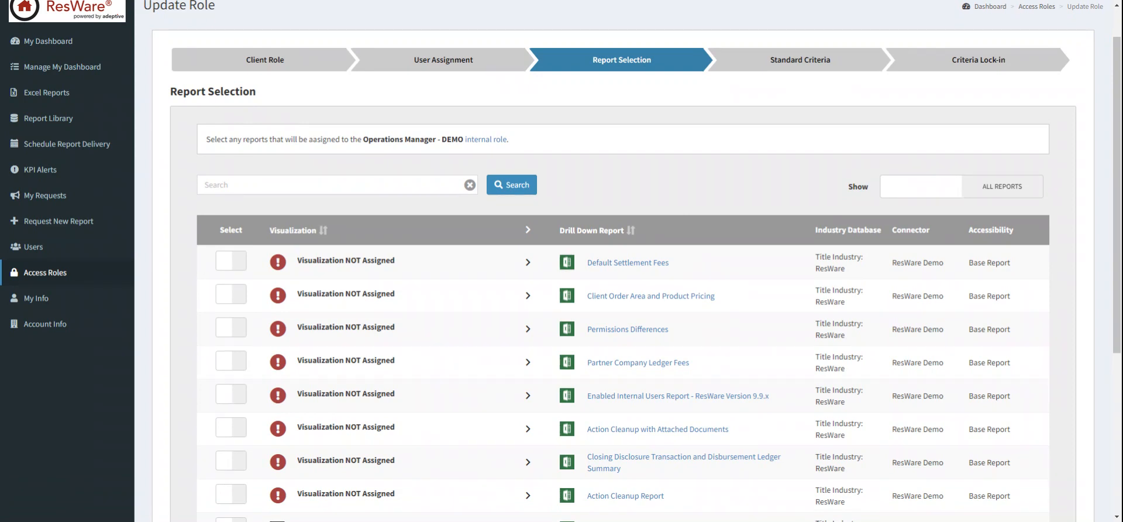
scroll(644, 263, down, 1)
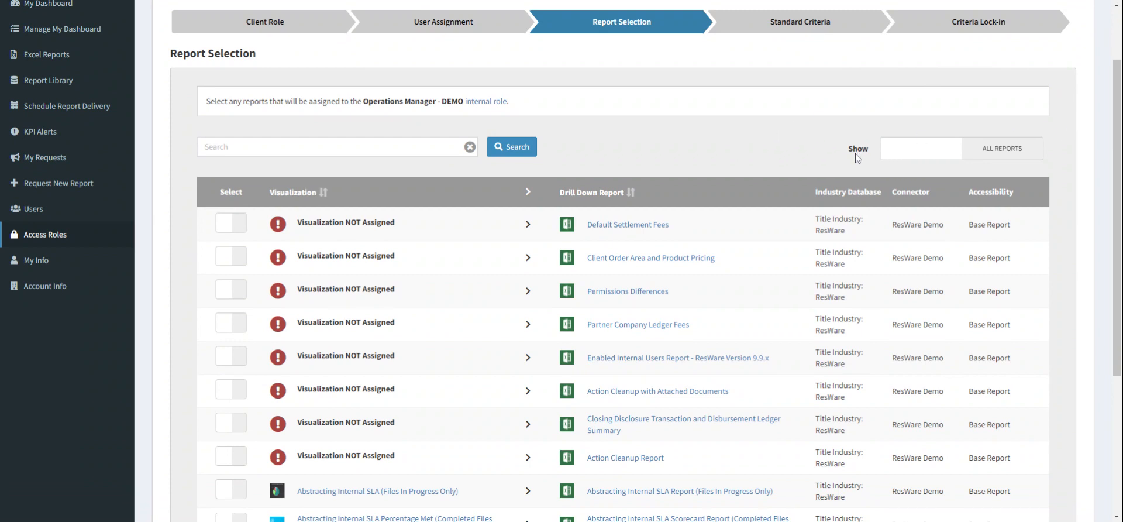
click(956, 159)
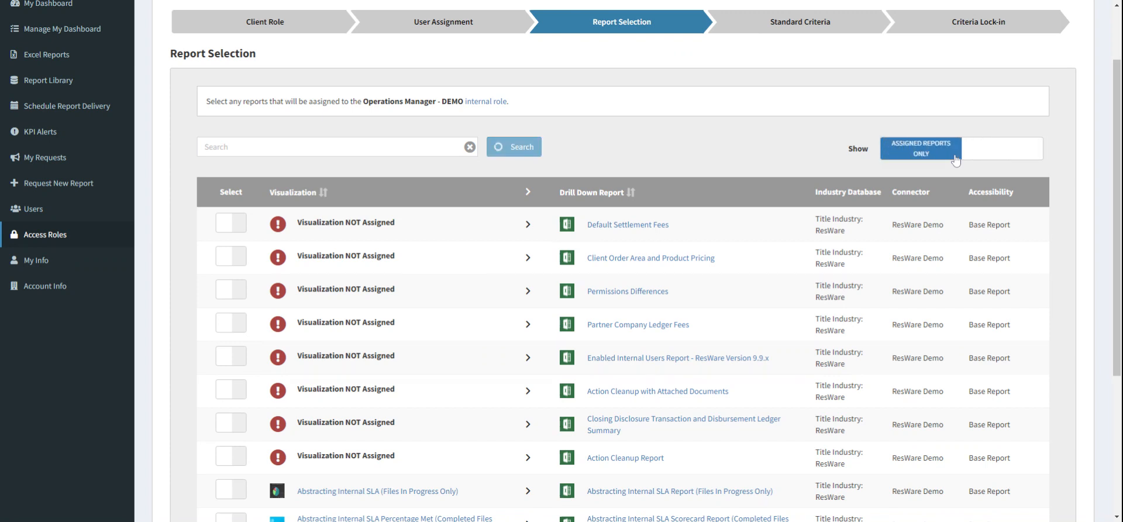
Step: Unassign the "Disbursed Files With An Effective Date More Than 30 Days Old" report from the role
scroll(752, 144, down, 1)
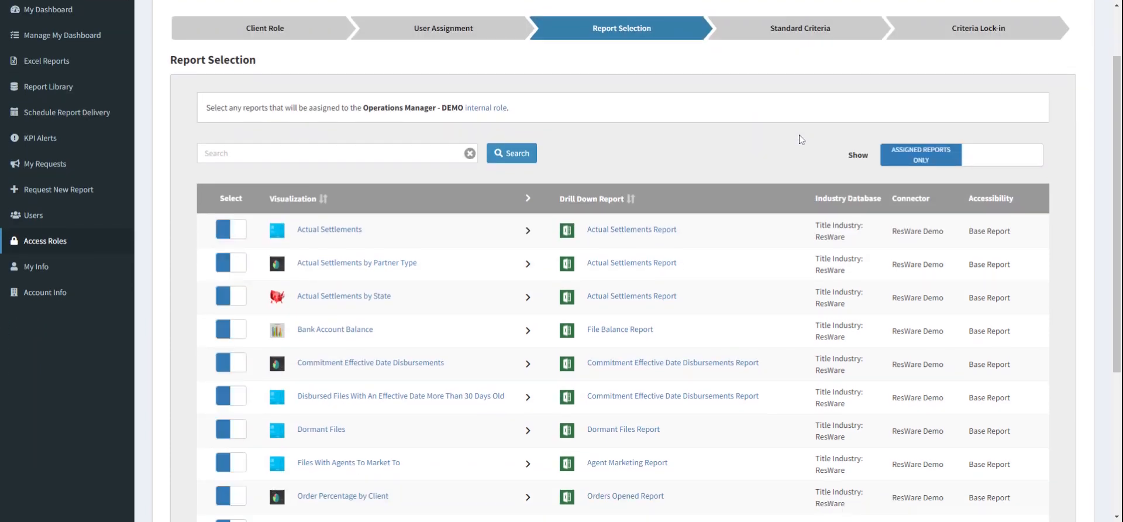
scroll(799, 139, down, 1)
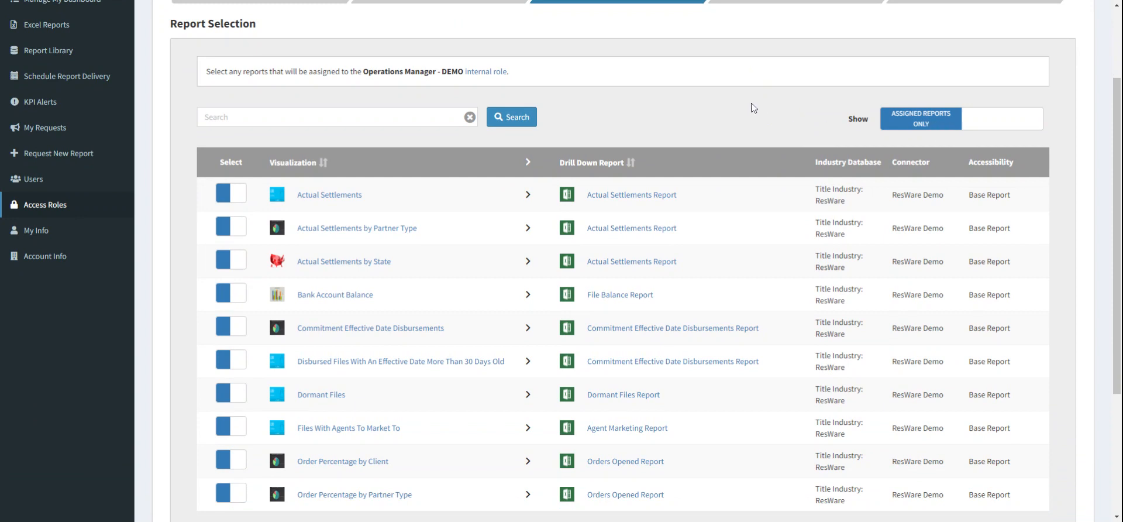
scroll(711, 91, down, 1)
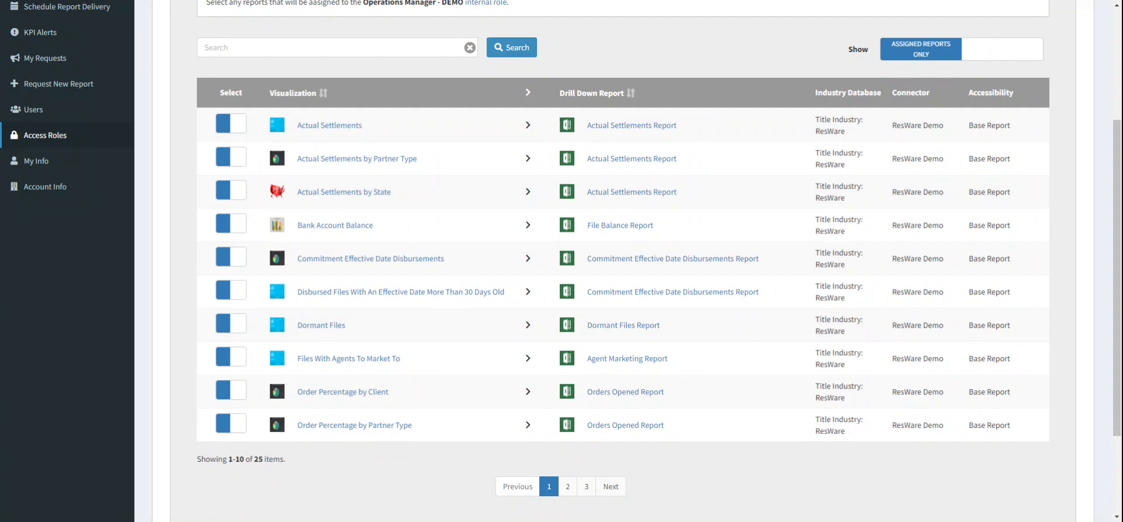
scroll(396, 471, up, 1)
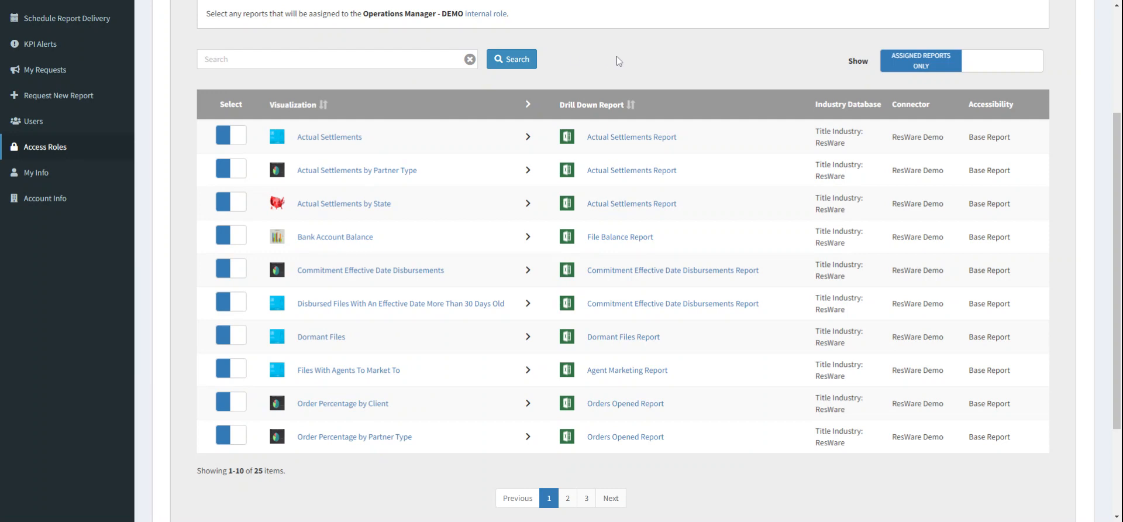
scroll(617, 57, down, 1)
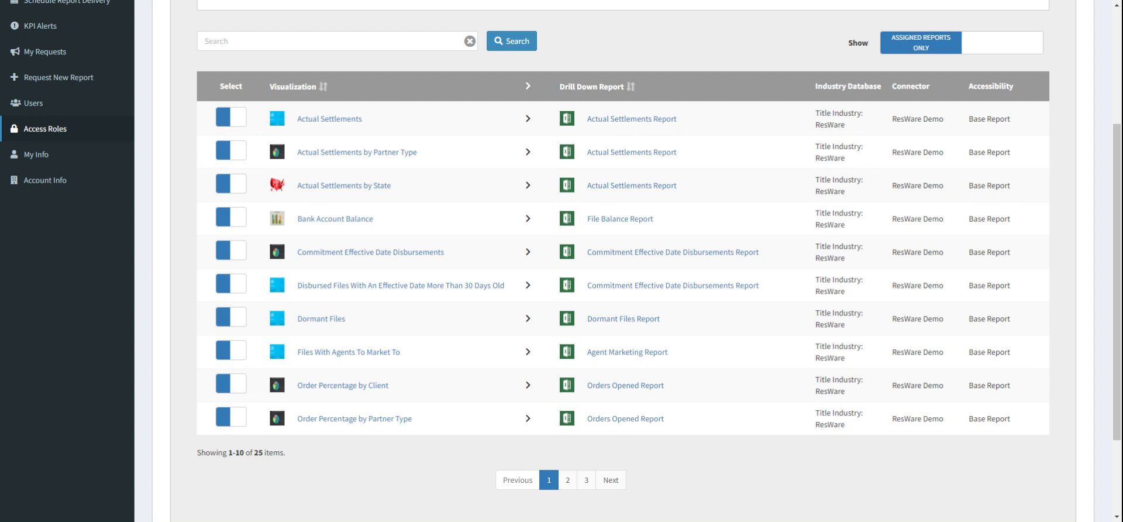
click(234, 286)
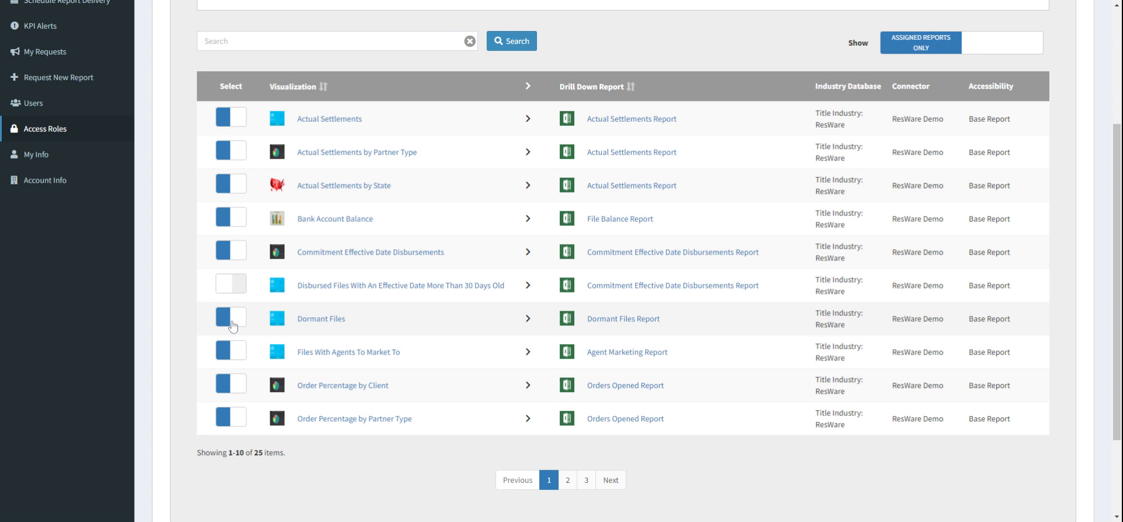
Step: Page through the remaining assigned reports on pages 2 and 3
scroll(514, 410, down, 1)
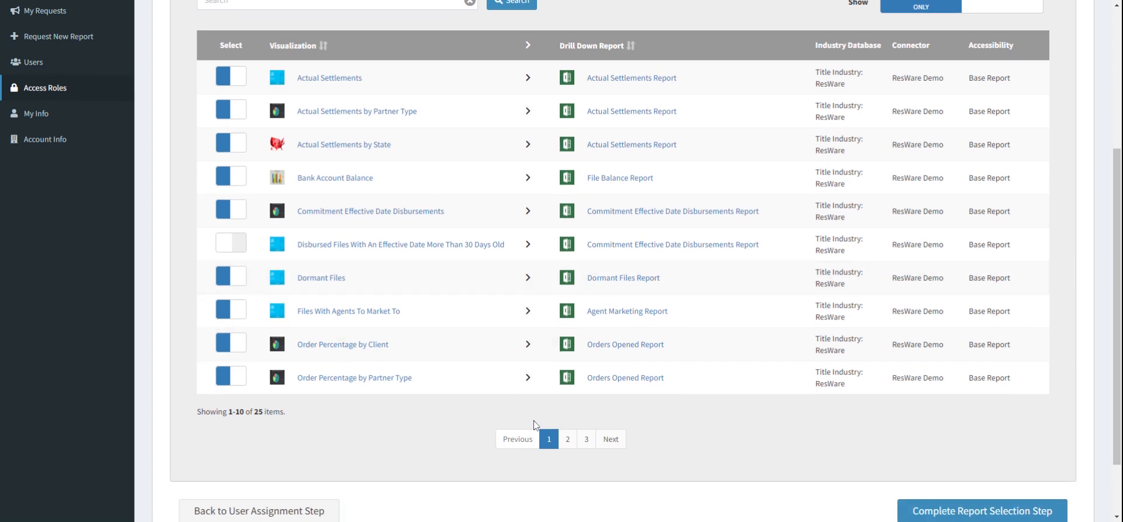
click(574, 445)
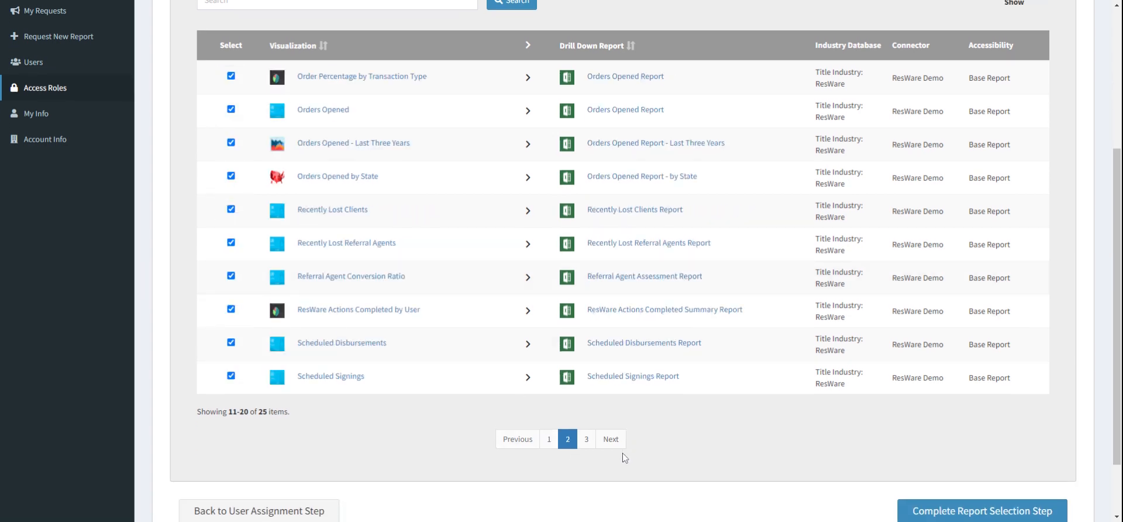
click(587, 442)
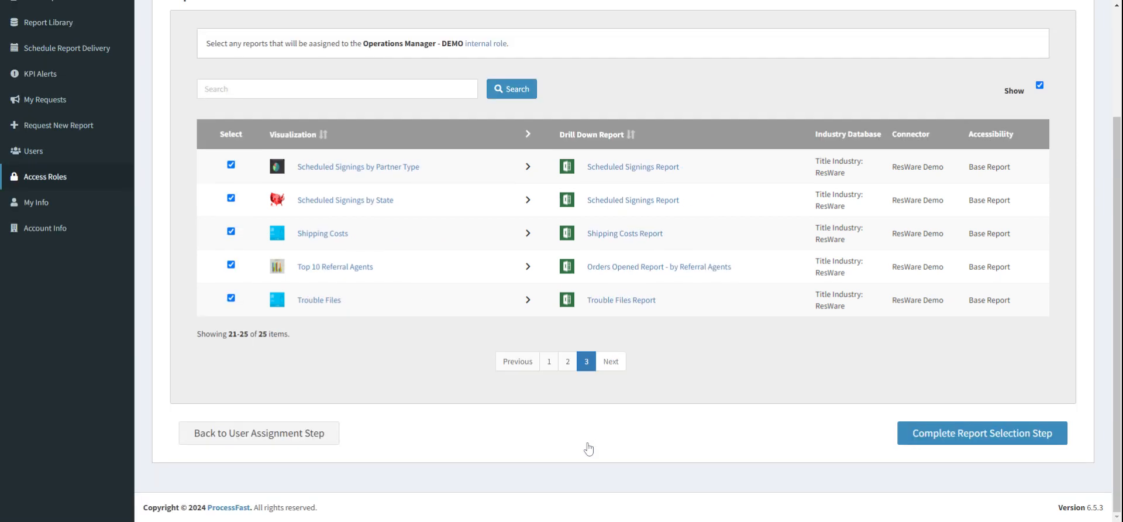
Step: Reassign the "Disbursed Files With An Effective Date More Than 30 Days Old" report to the role on page 1
click(548, 367)
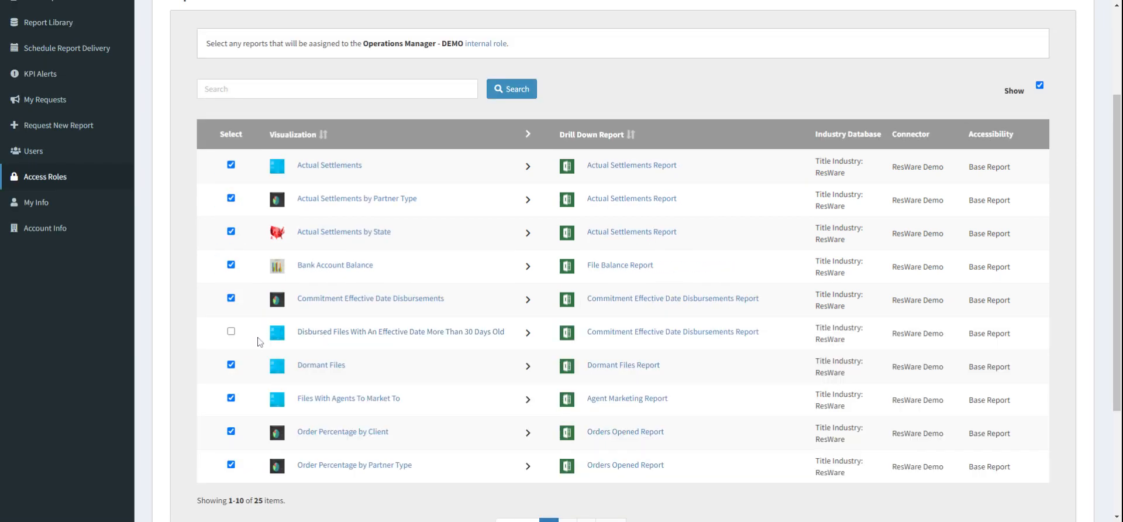
click(231, 331)
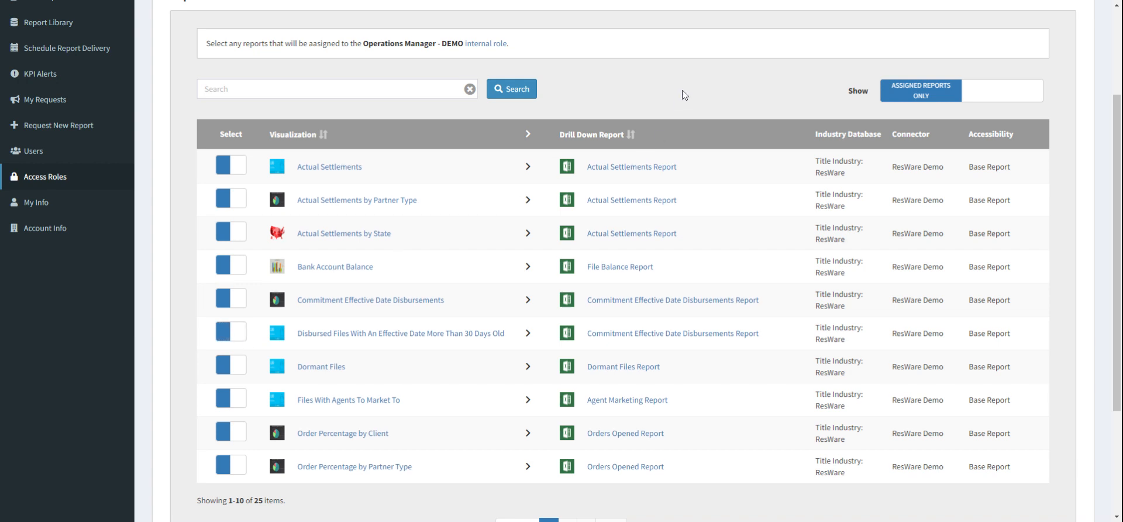
Step: Show all reports and browse the full list of available reports
scroll(685, 95, up, 1)
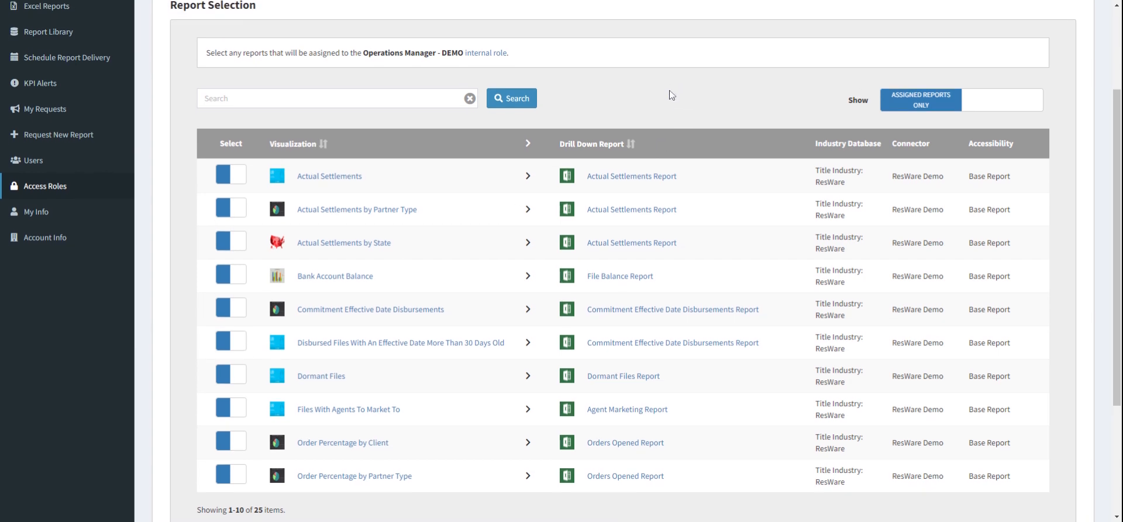
click(1018, 104)
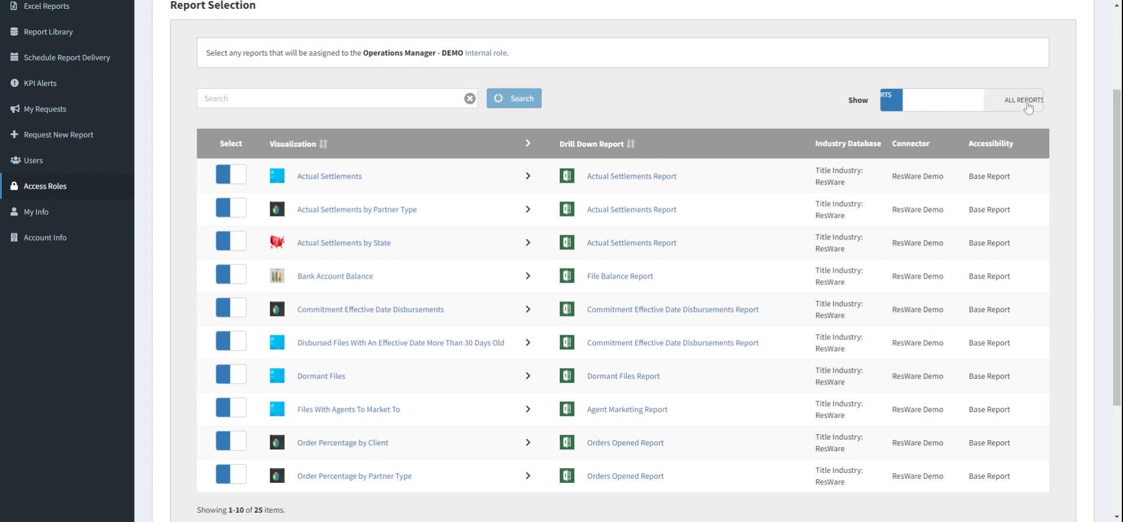
scroll(720, 117, down, 2)
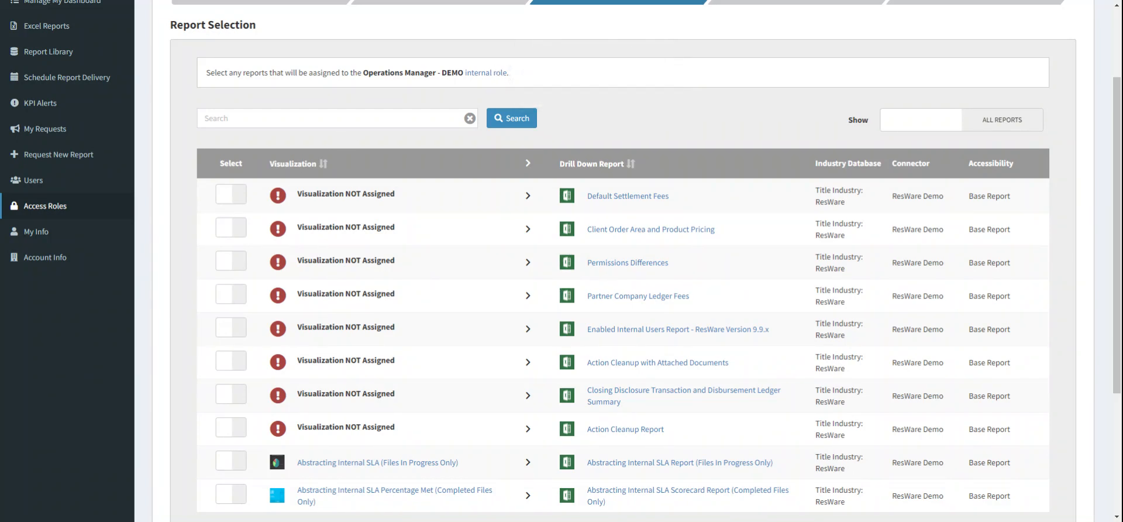
click(338, 118)
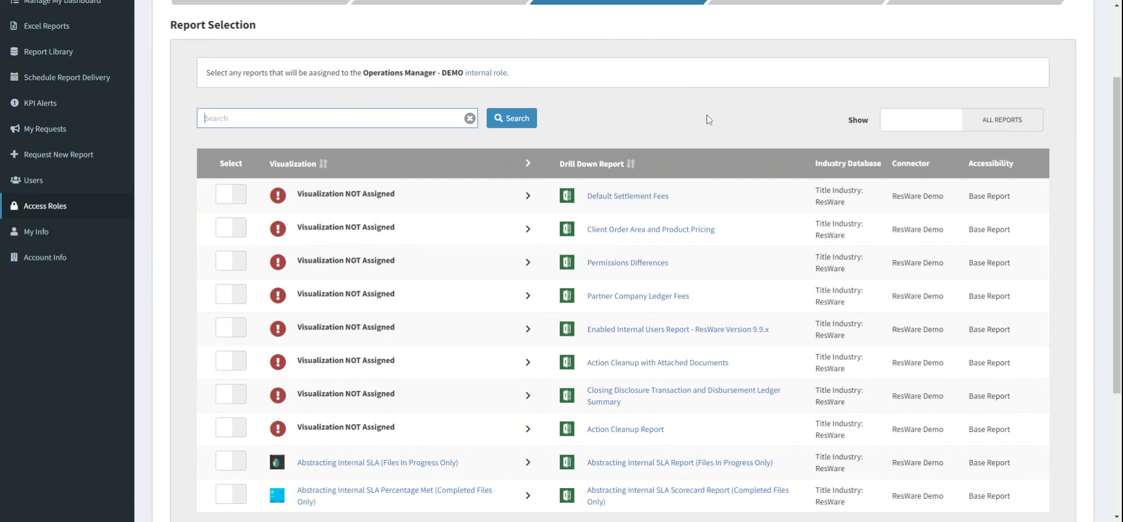
scroll(707, 115, down, 3)
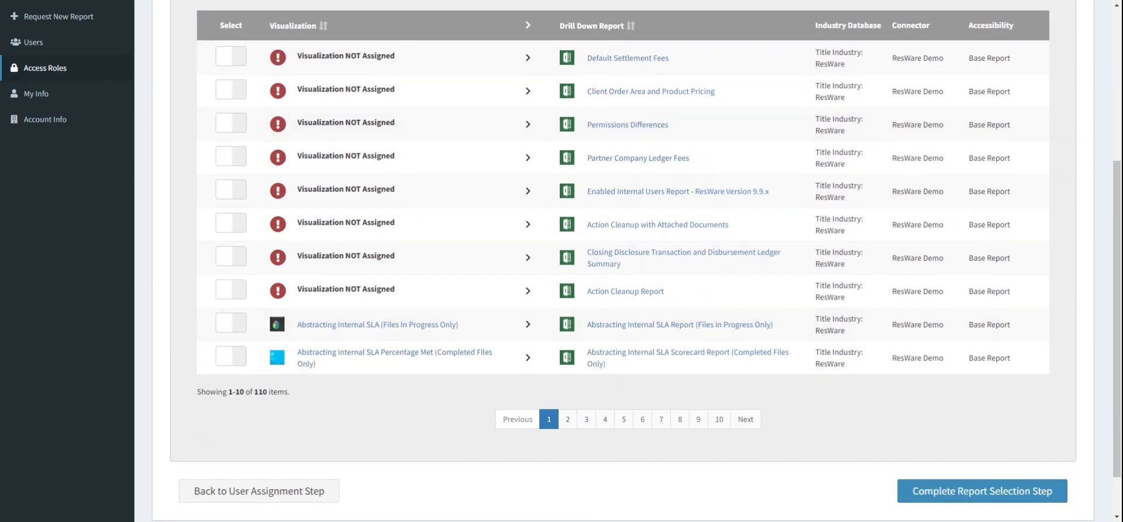
scroll(599, 54, up, 3)
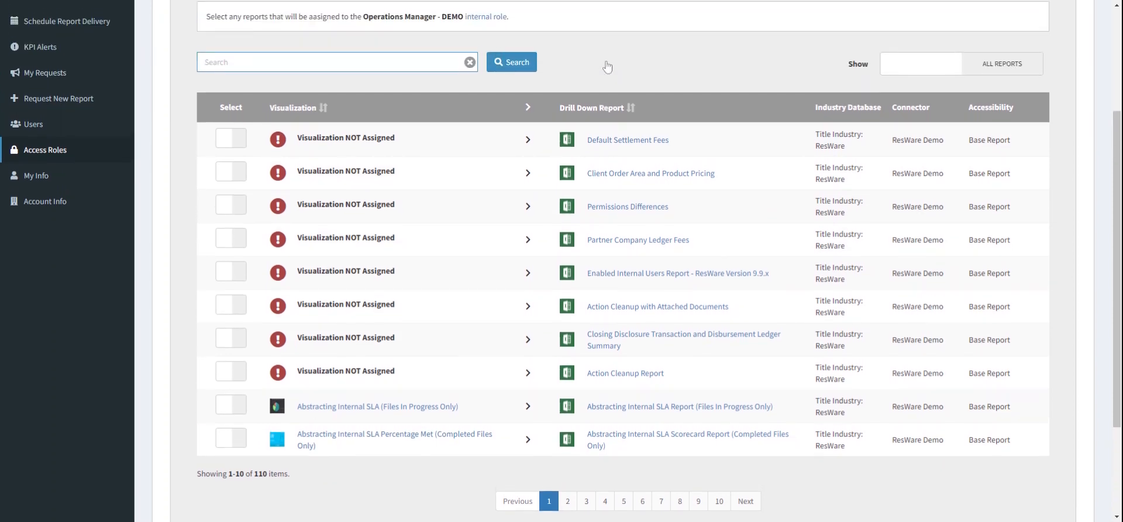
scroll(619, 103, up, 2)
scroll(620, 104, down, 1)
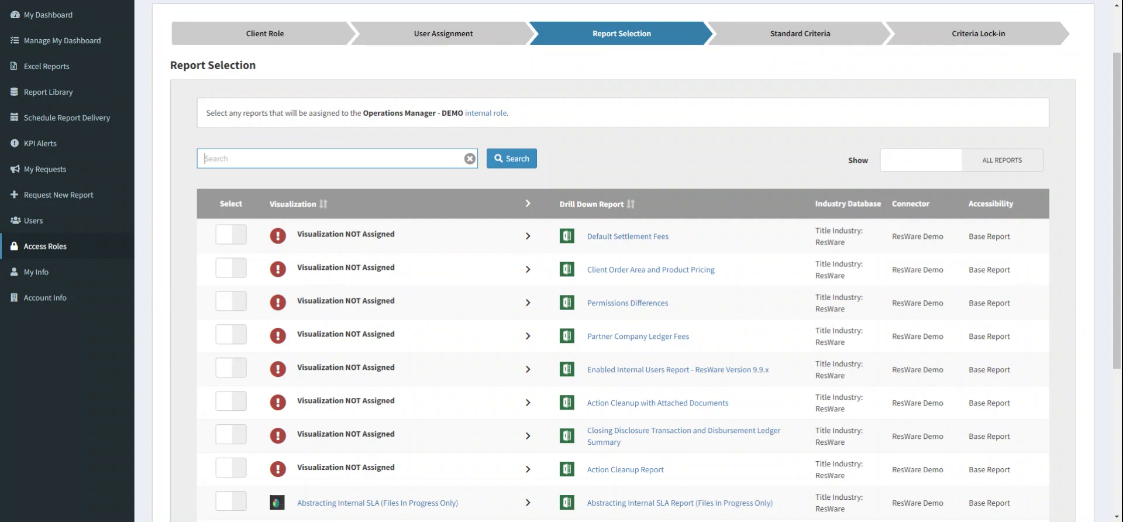
scroll(624, 126, down, 1)
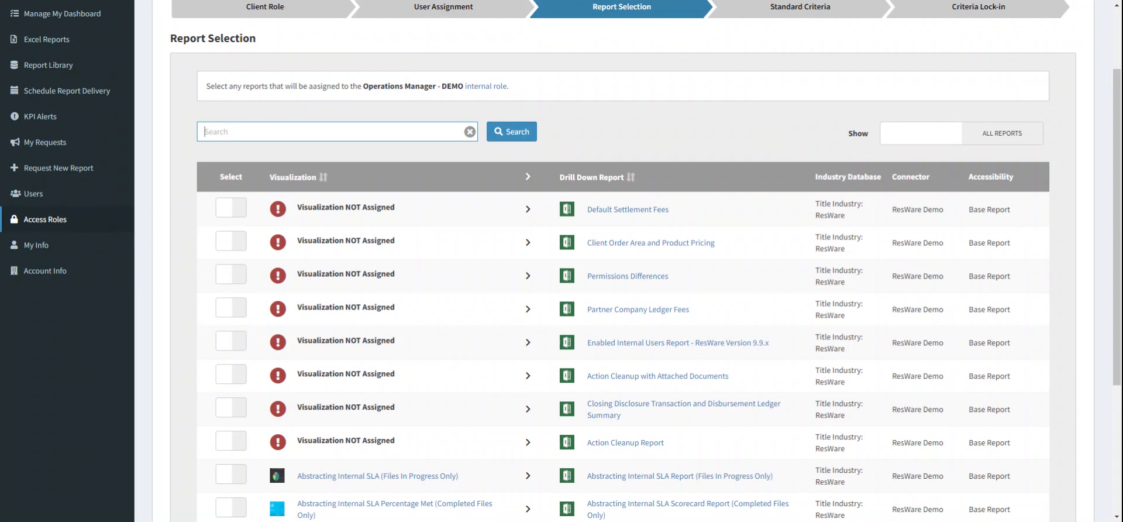
scroll(567, 260, down, 1)
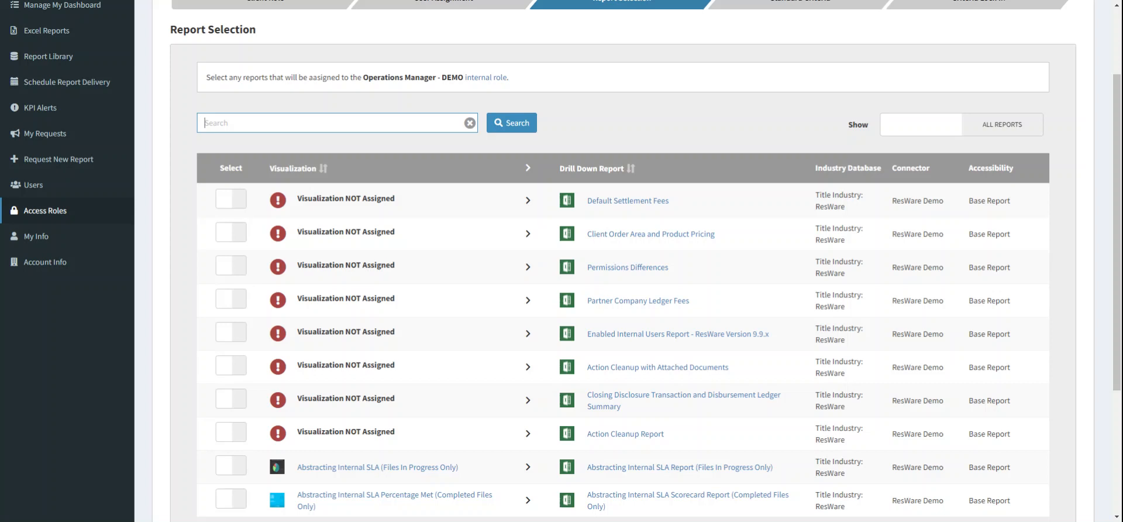
scroll(633, 92, down, 1)
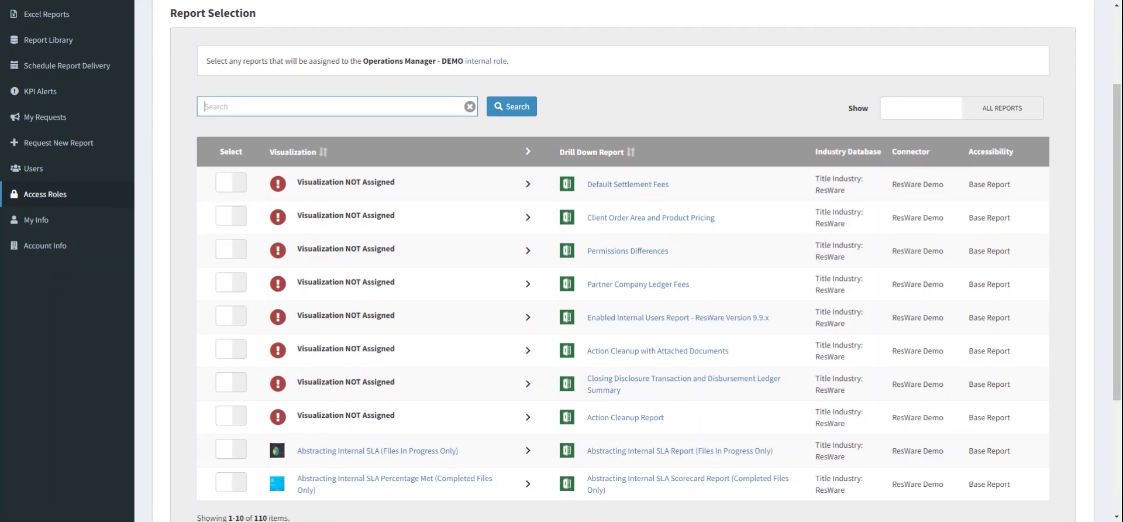
scroll(633, 263, down, 1)
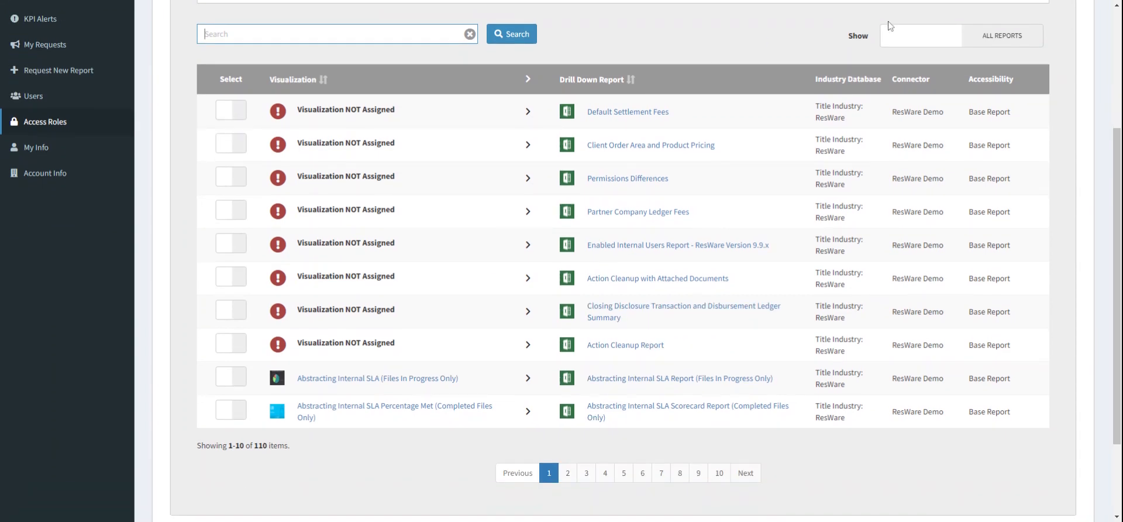
Step: Switch back to assigned reports only, review them, and complete the Report Selection step
click(938, 39)
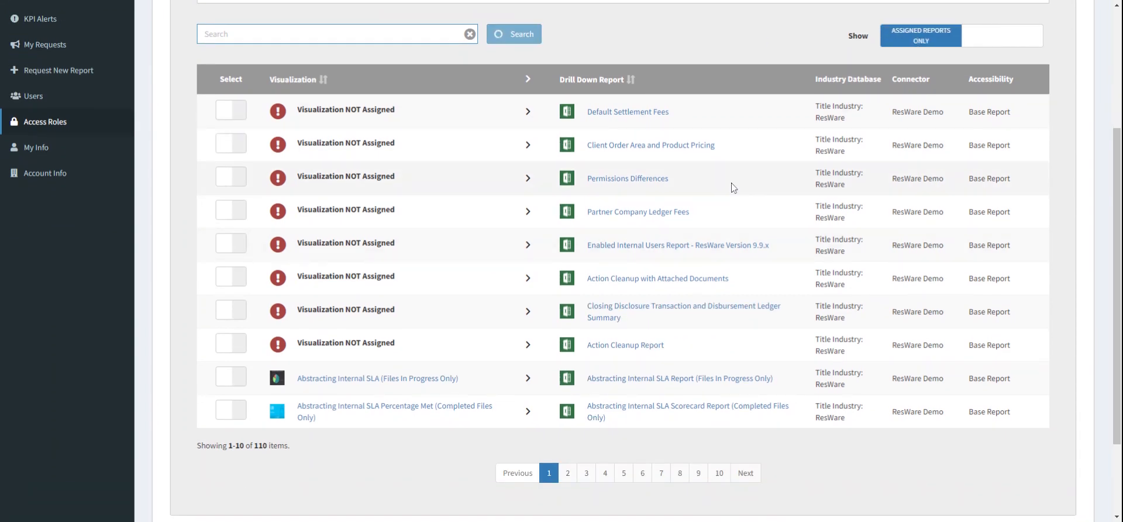
scroll(762, 234, down, 4)
scroll(762, 241, down, 1)
scroll(659, 331, up, 2)
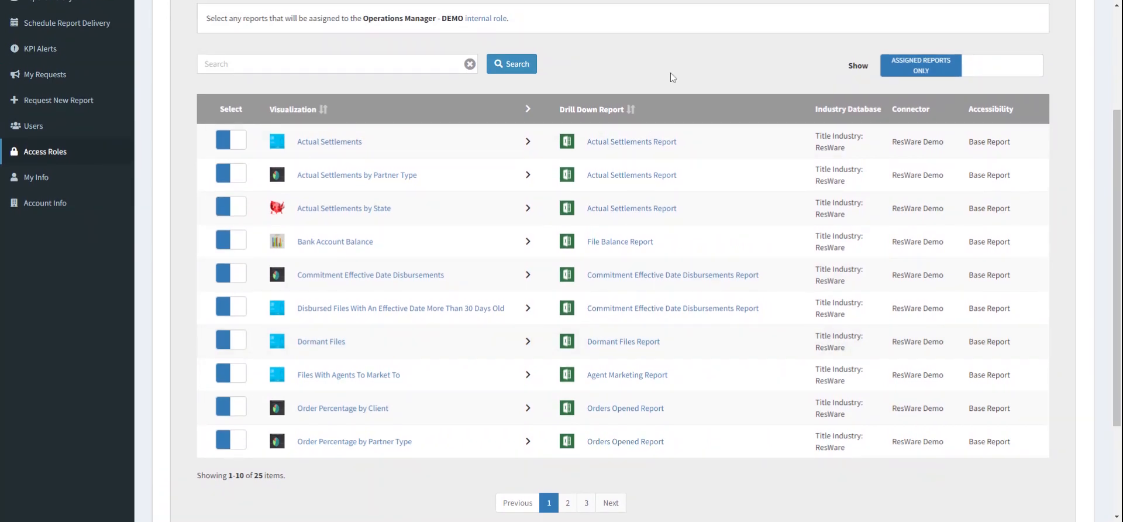
scroll(671, 73, down, 2)
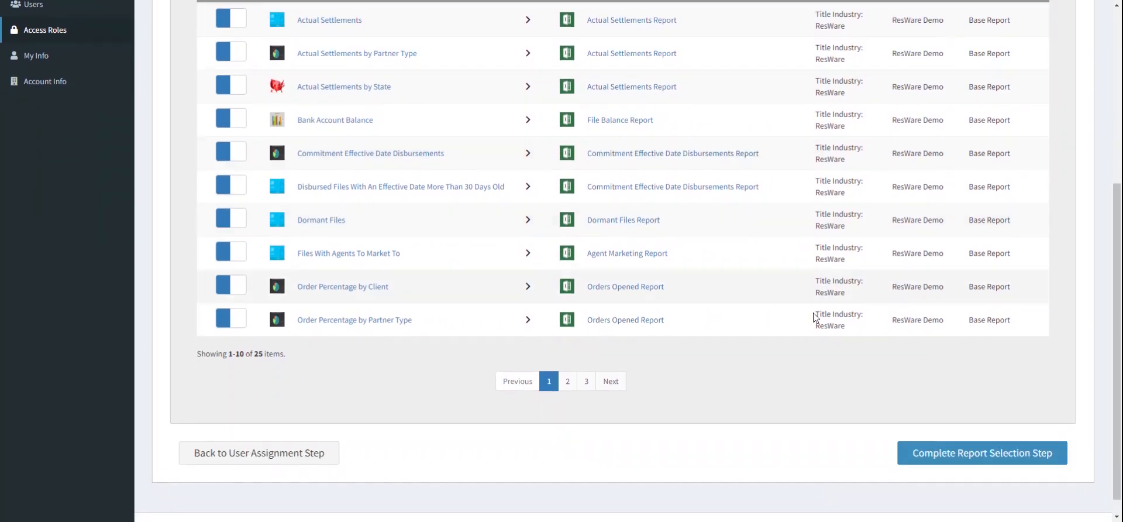
click(972, 457)
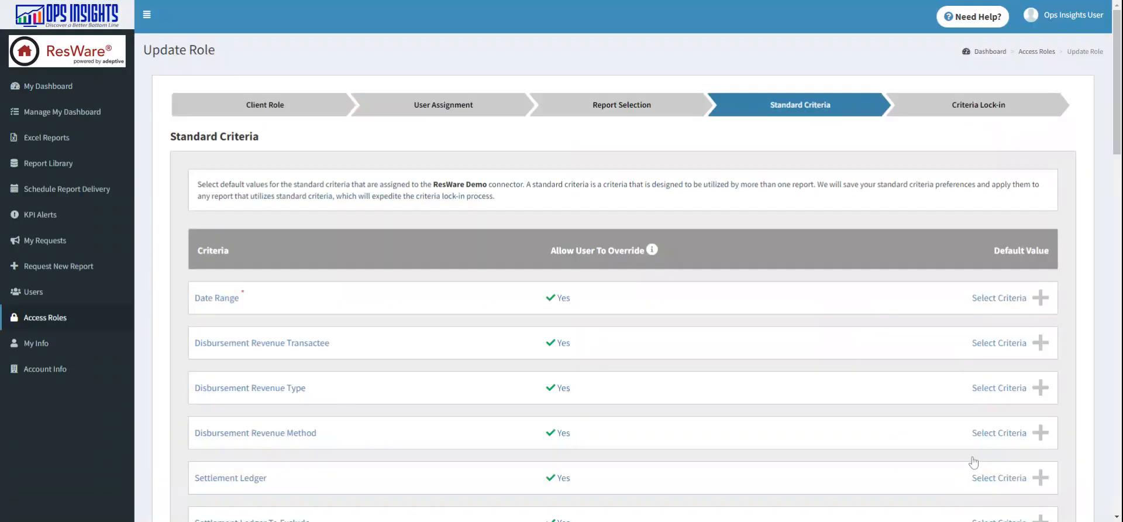
Step: Set the Date Range standard criterion's default value to This Month and lock it in
scroll(1069, 212, down, 1)
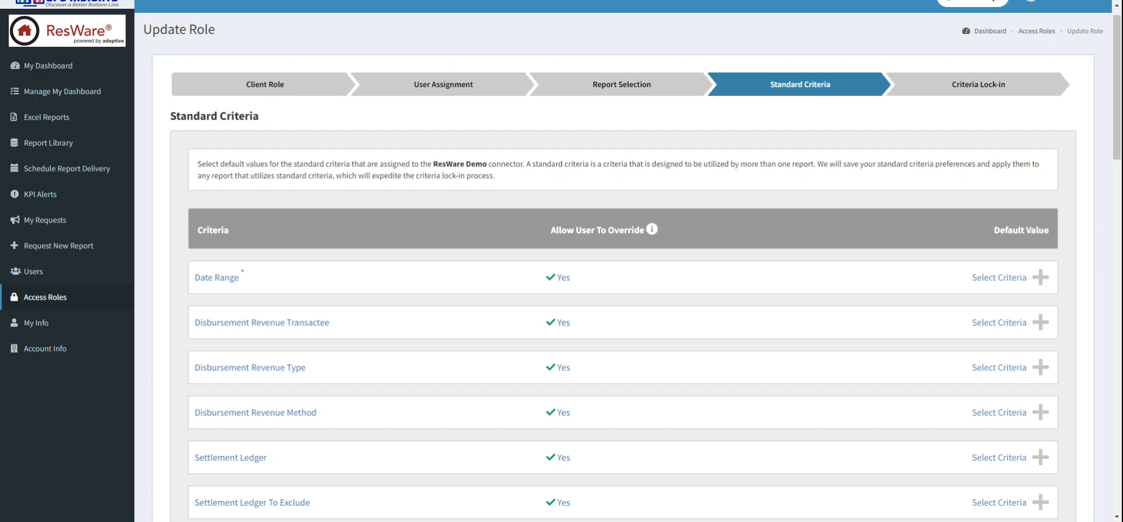
scroll(828, 202, down, 1)
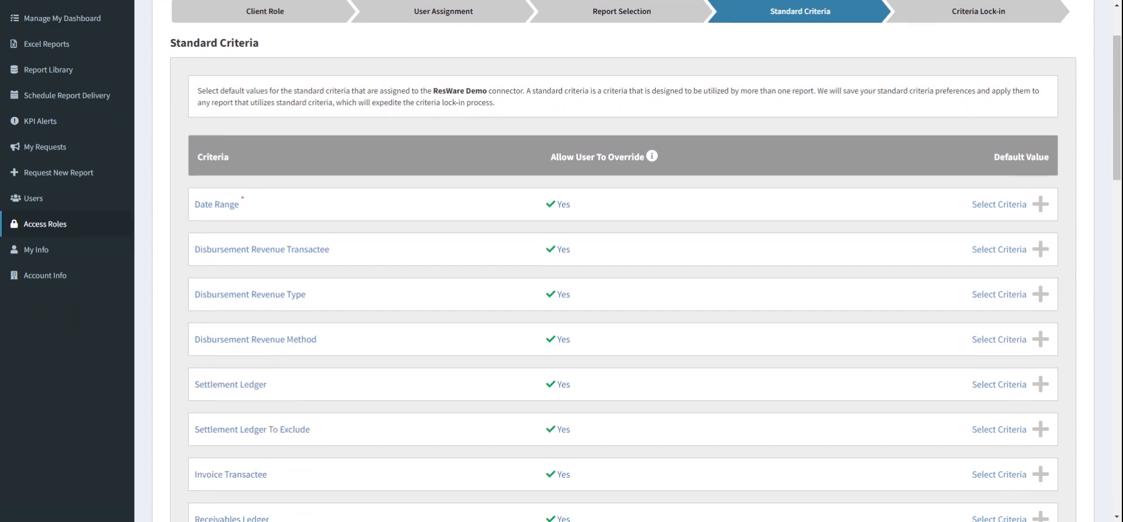
click(806, 208)
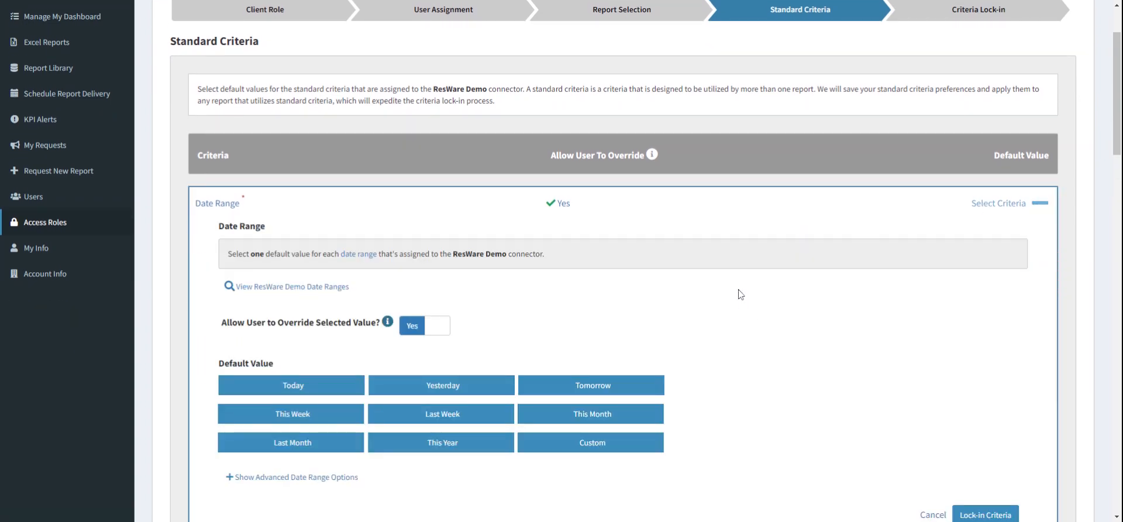
click(631, 417)
scroll(785, 339, down, 1)
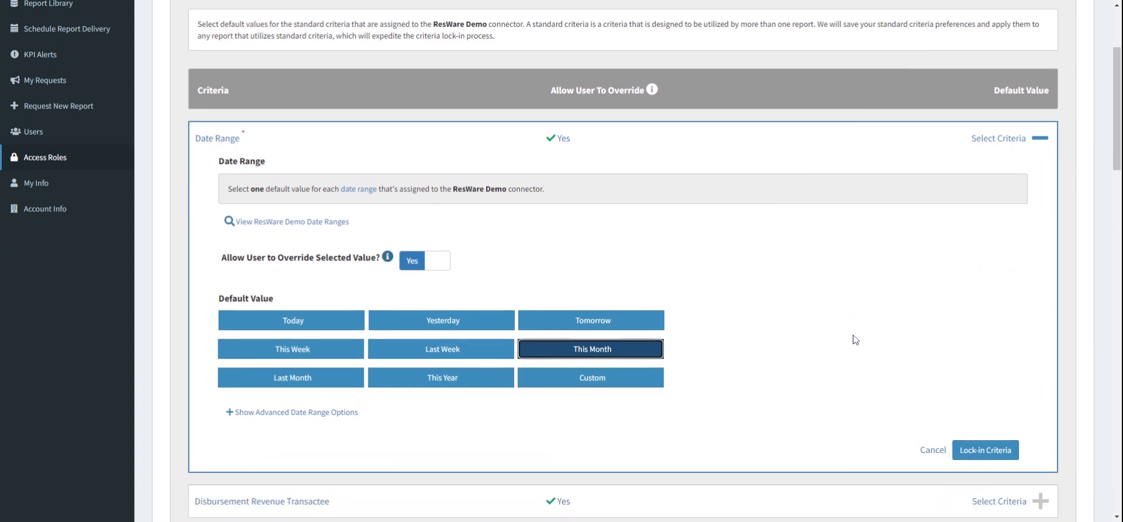
click(985, 438)
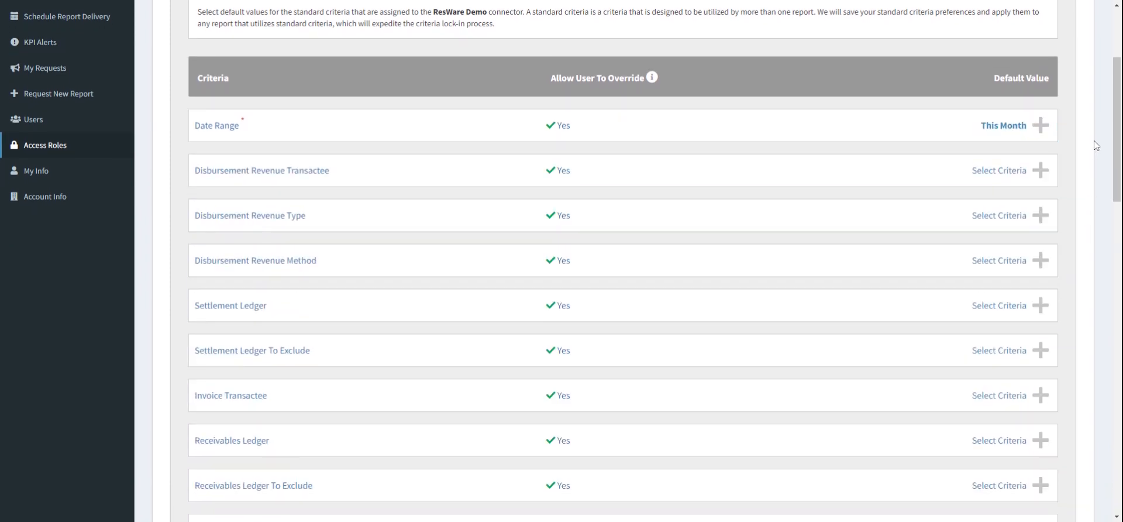
Step: Set the Disbursement Revenue Transactee criterion's default value to Athleap Sports Marketing
scroll(1094, 141, up, 2)
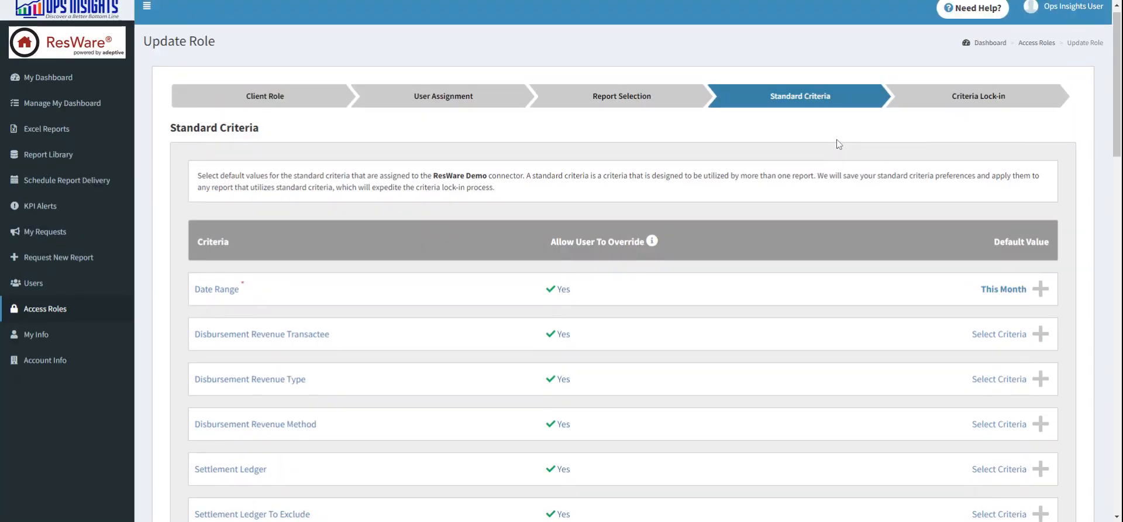
scroll(837, 141, down, 1)
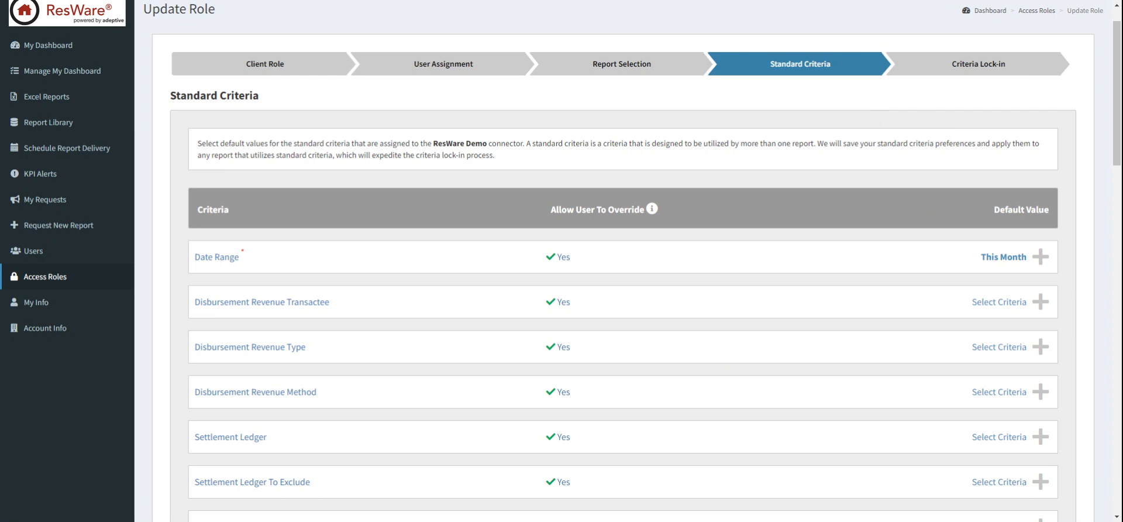
scroll(702, 155, down, 1)
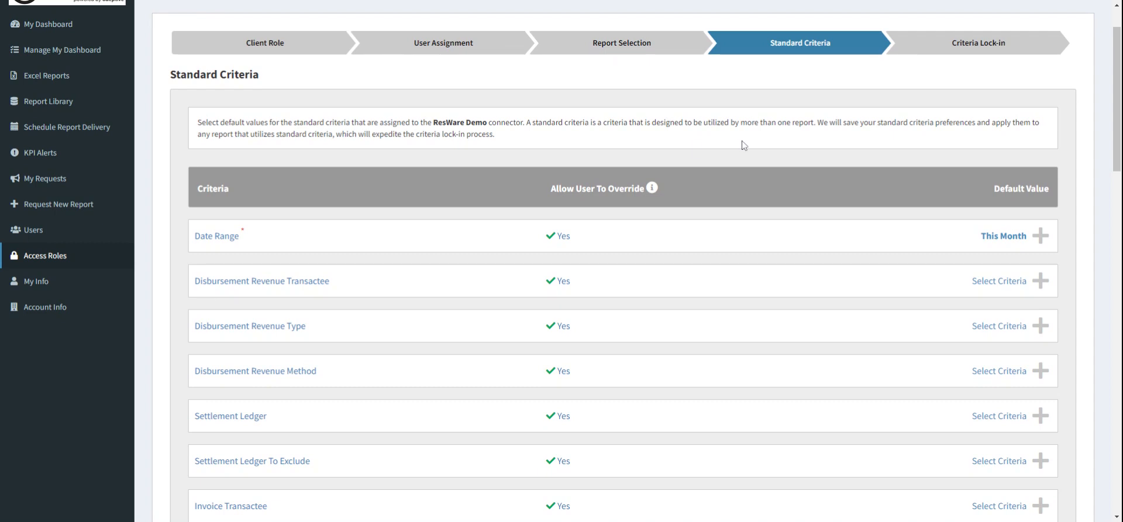
scroll(936, 199, down, 1)
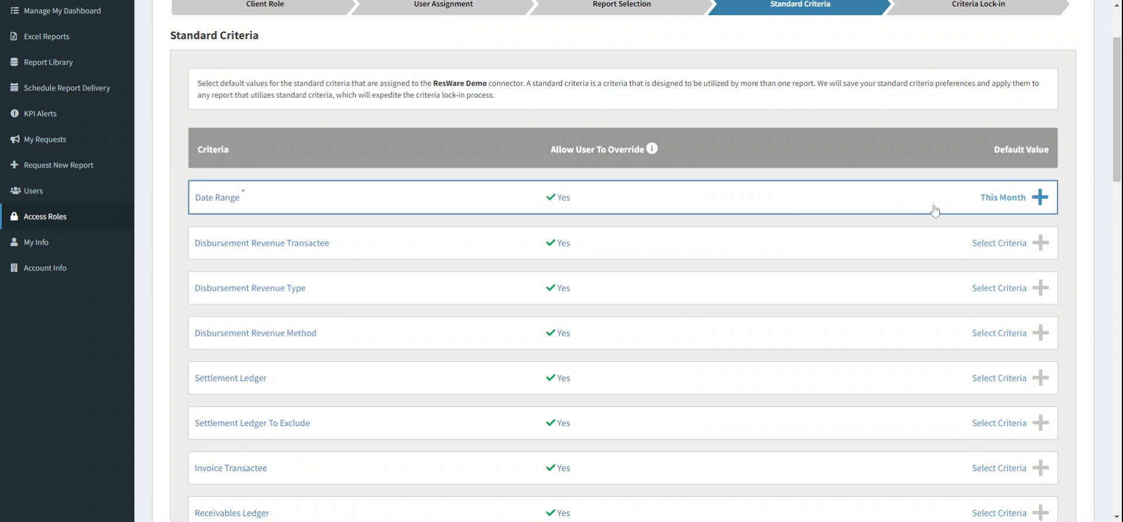
scroll(935, 209, down, 1)
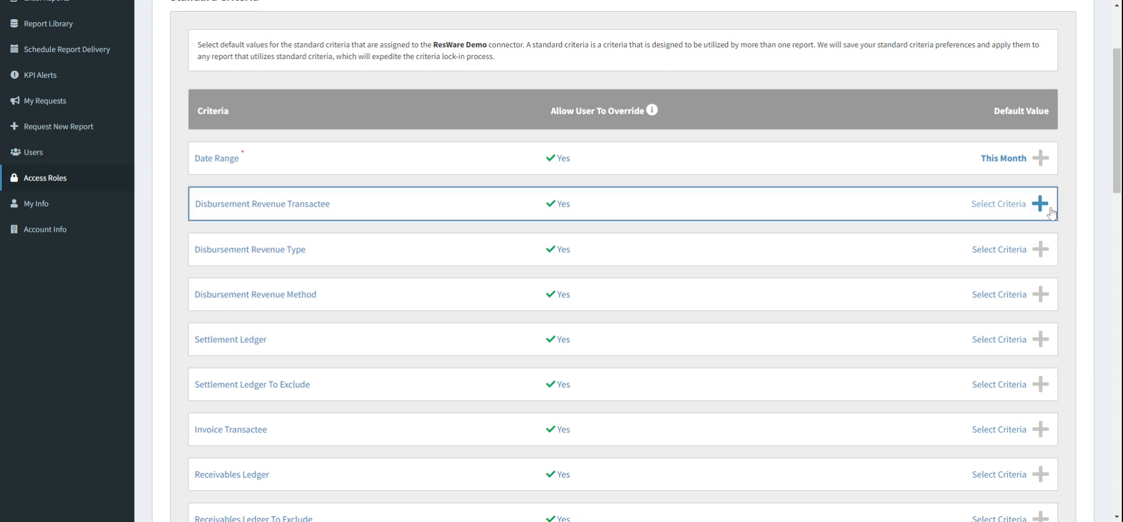
click(858, 204)
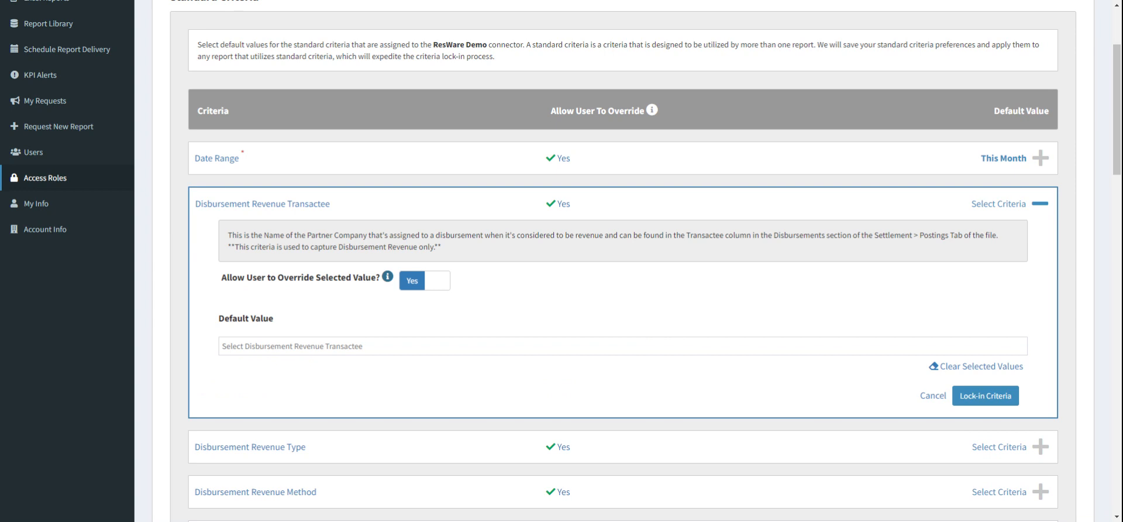
click(624, 346)
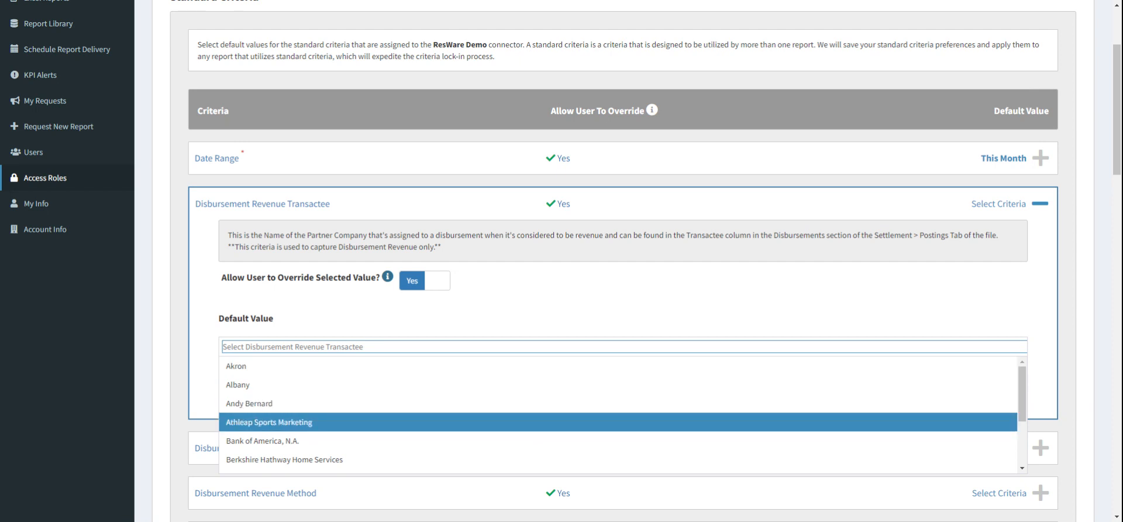
click(532, 424)
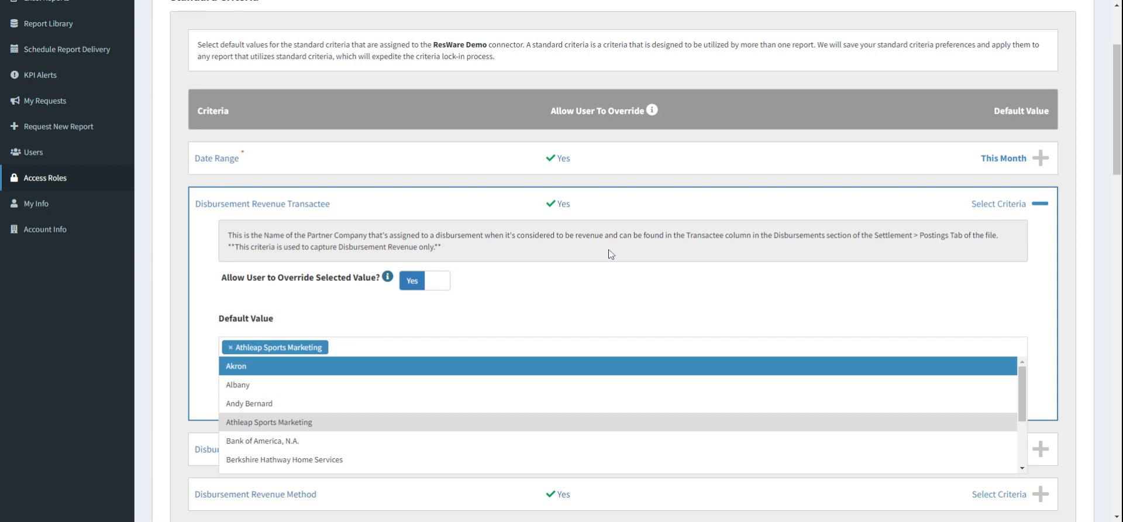
Step: Add Dunder Mifflin Paper Company, Michael Scott Paper Company and Sabre International, Inc. as further default values for Disbursement Revenue Transactee
scroll(587, 397, down, 1)
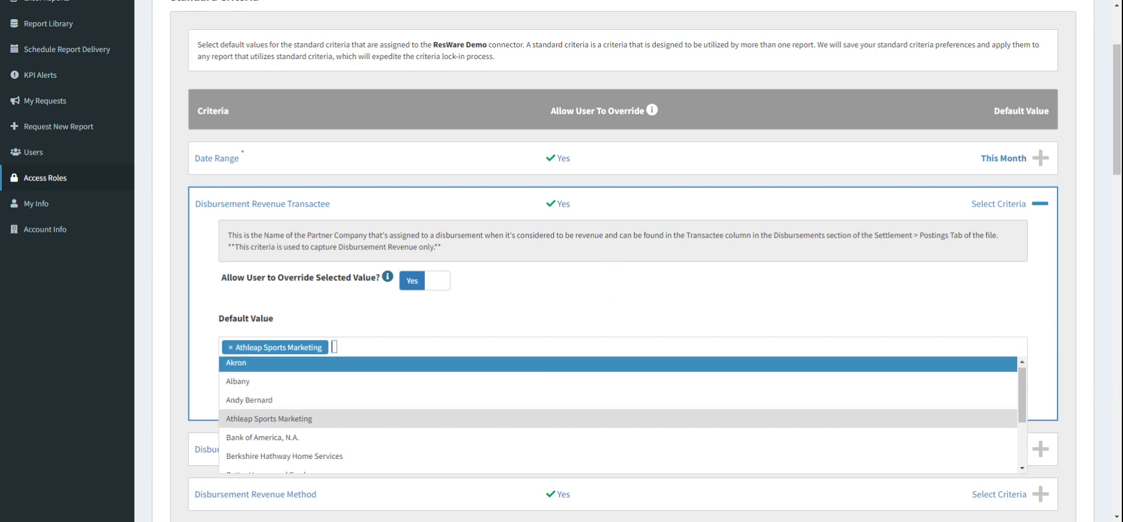
click(565, 295)
scroll(585, 262, down, 1)
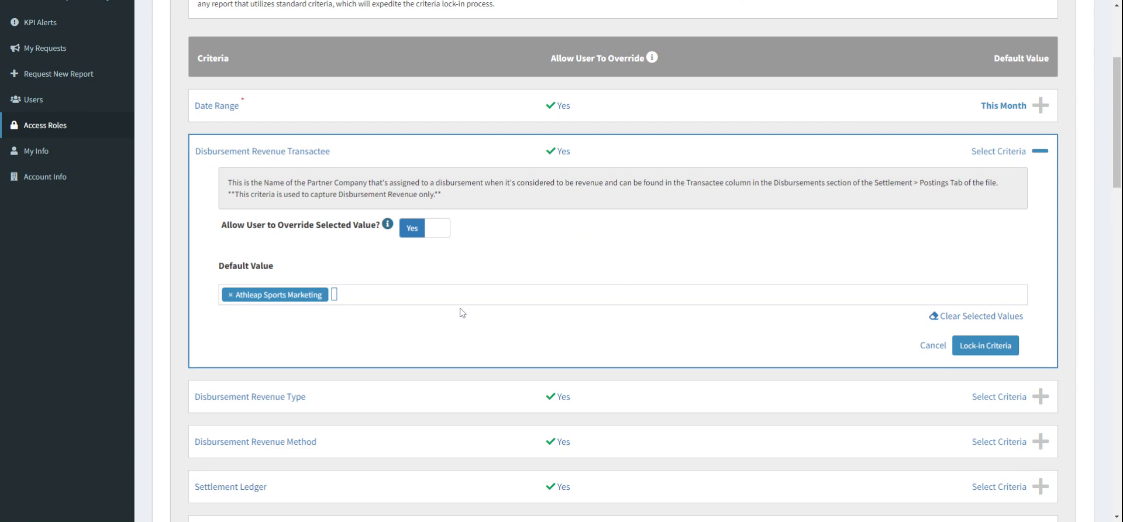
click(351, 297)
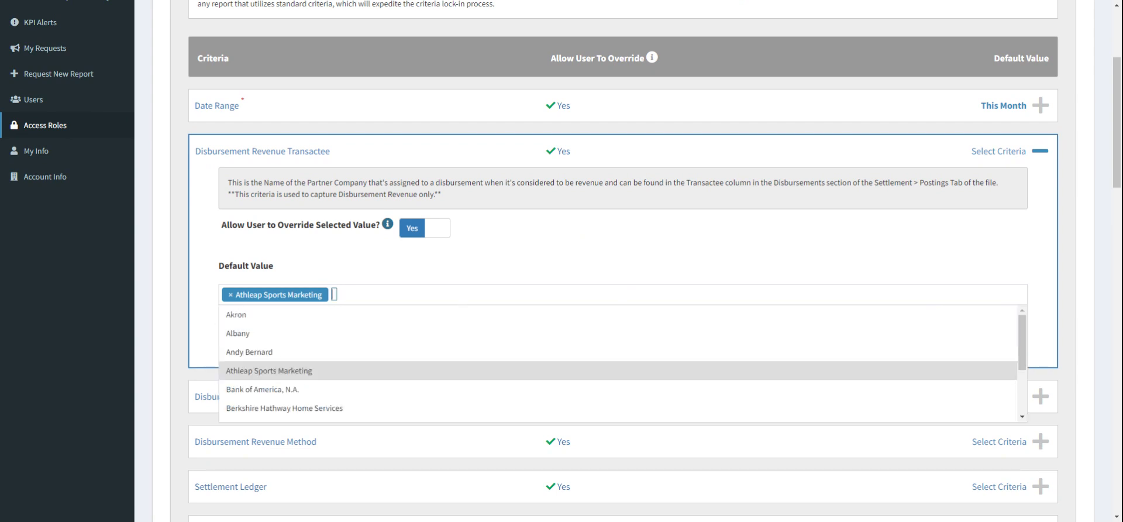
text(dun)
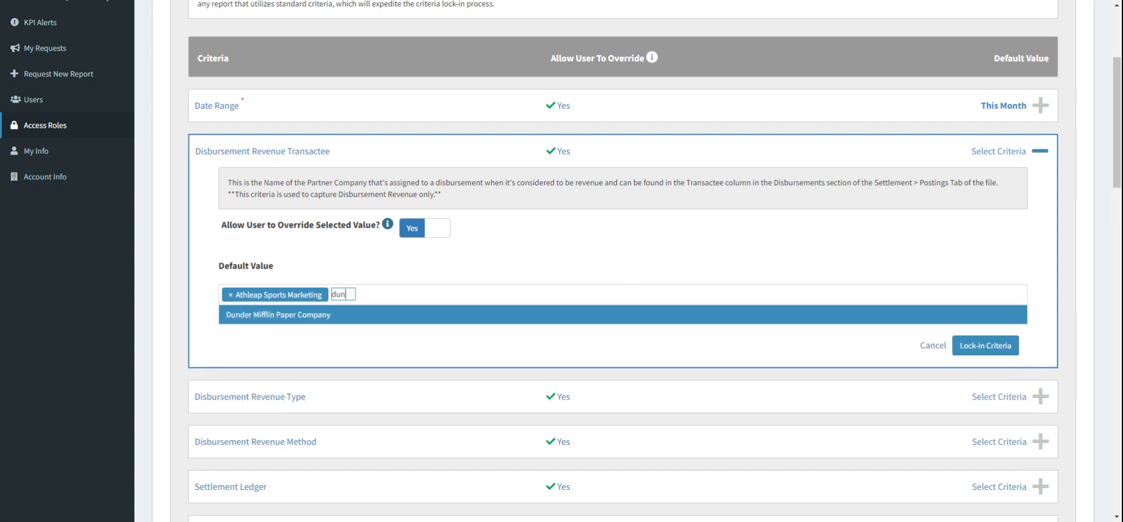
click(457, 316)
double_click(465, 294)
text(mich)
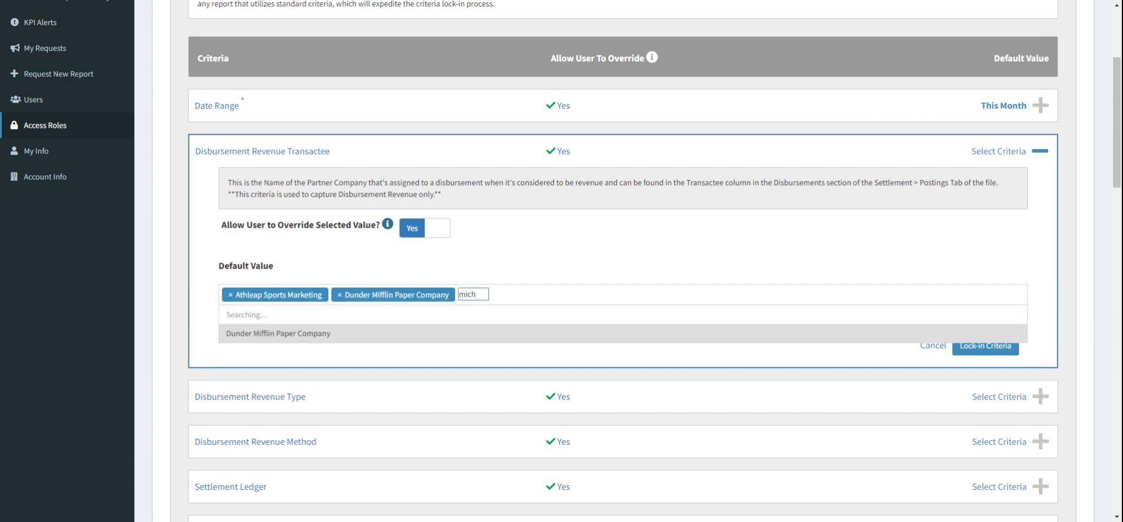
click(569, 316)
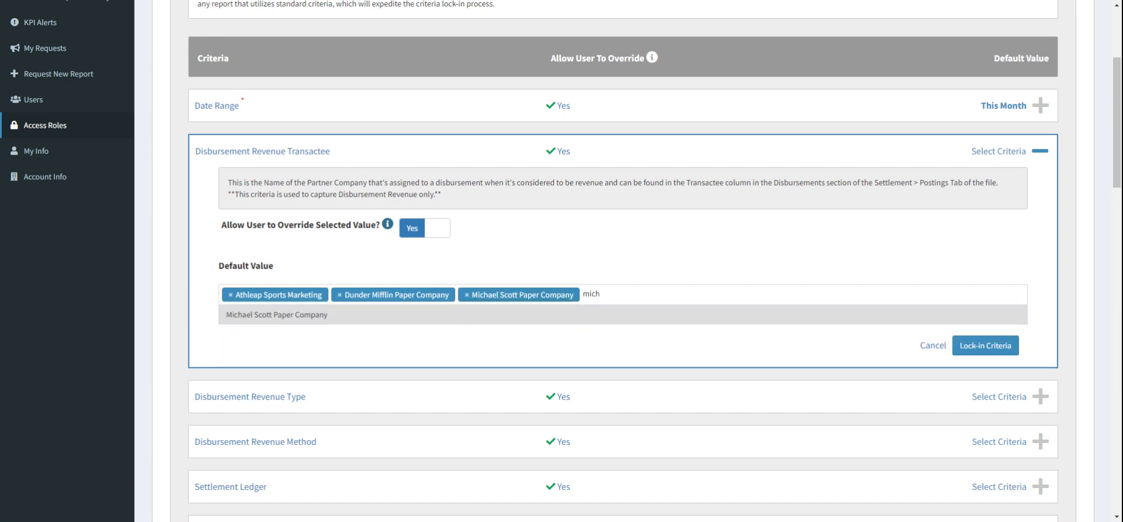
key(ctrl+a)
text(s)
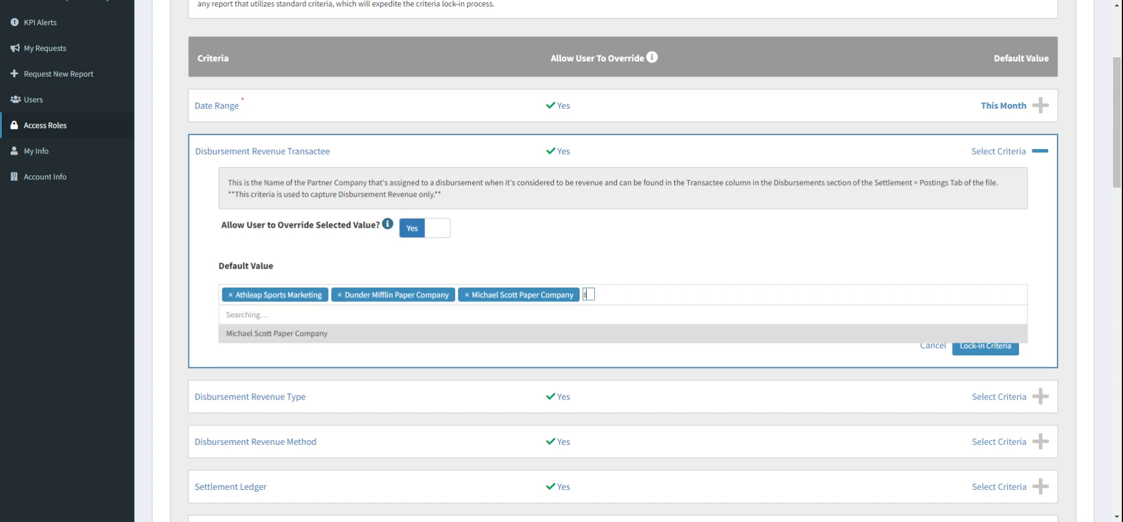
text(abr)
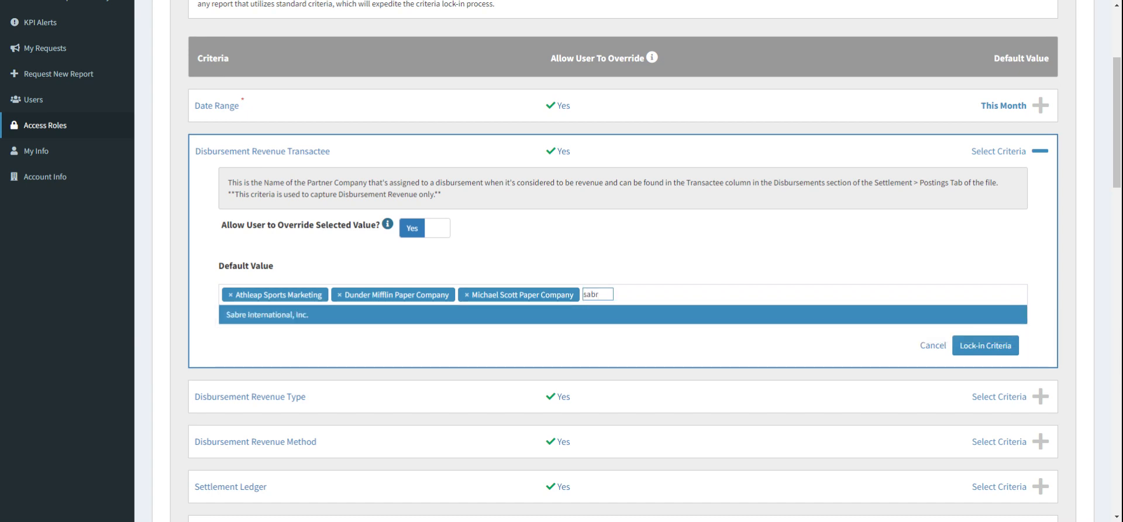
click(684, 319)
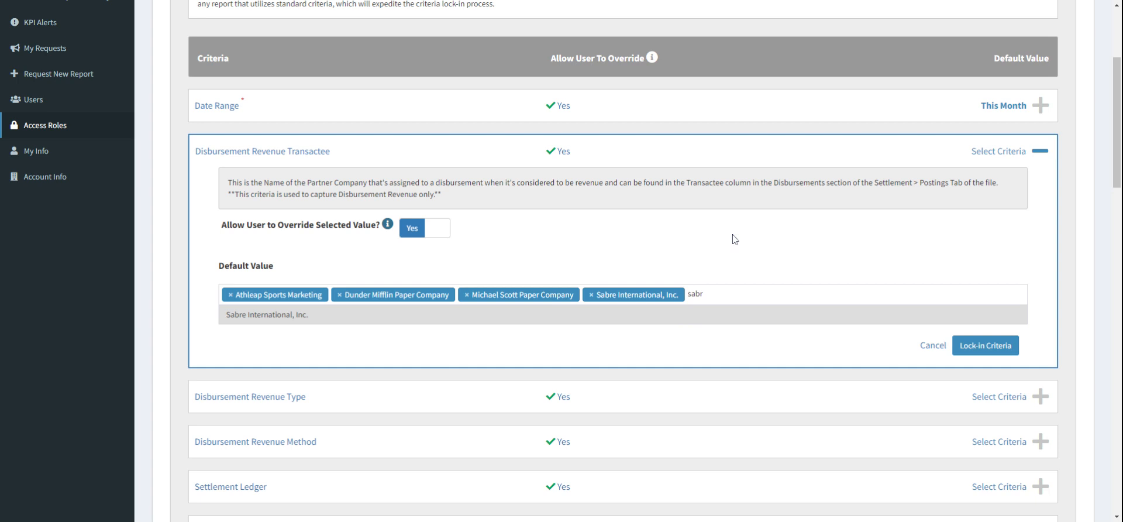
Step: Turn off user override for the Disbursement Revenue Transactee criterion and lock it in
click(731, 257)
scroll(729, 256, down, 1)
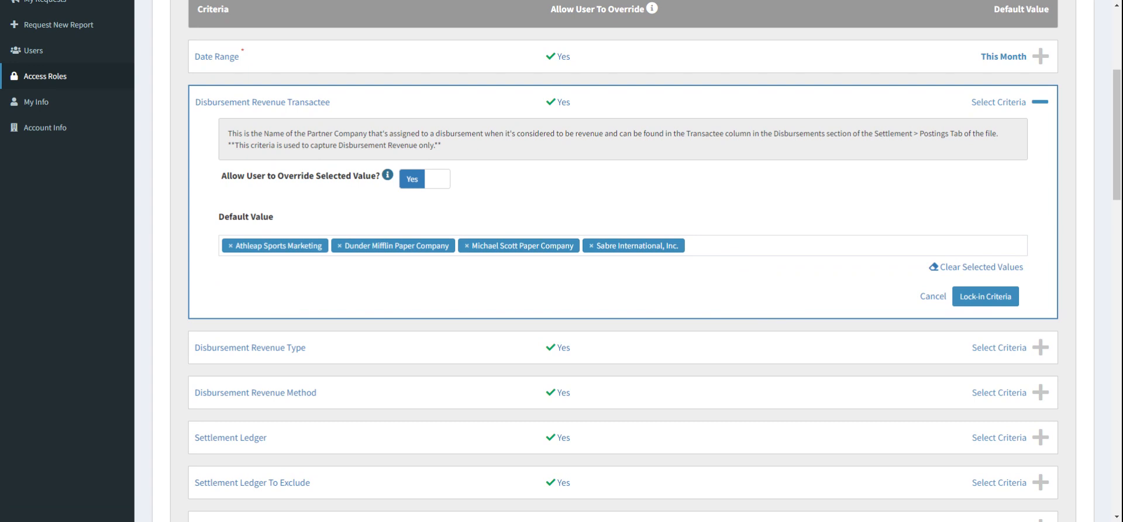
scroll(812, 188, down, 1)
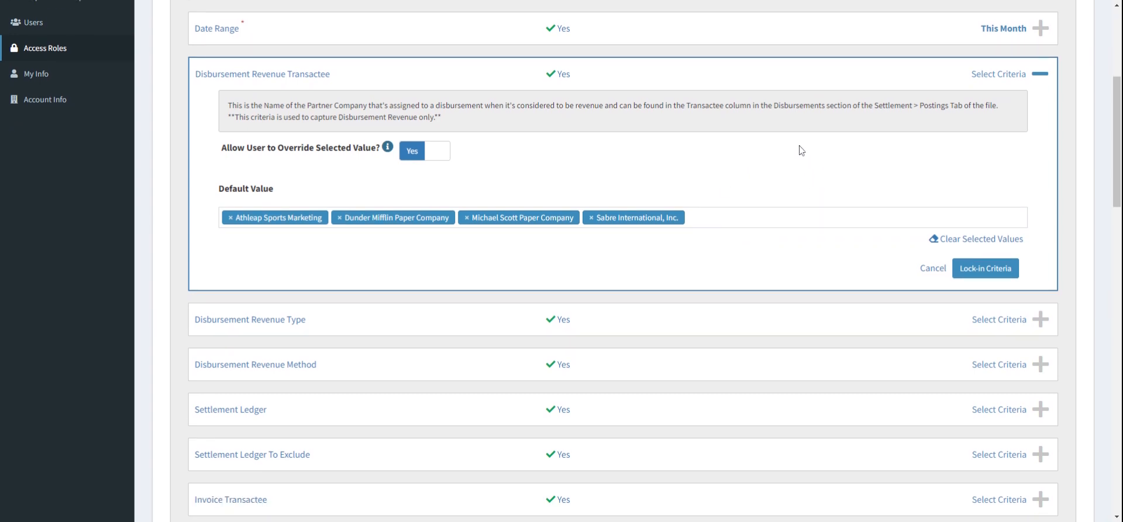
scroll(799, 151, up, 1)
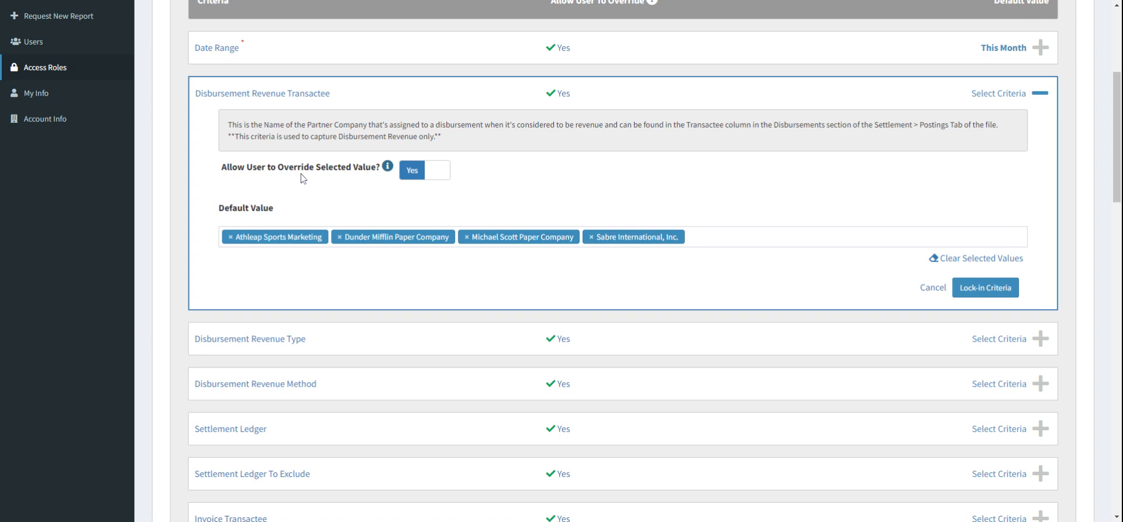
click(427, 170)
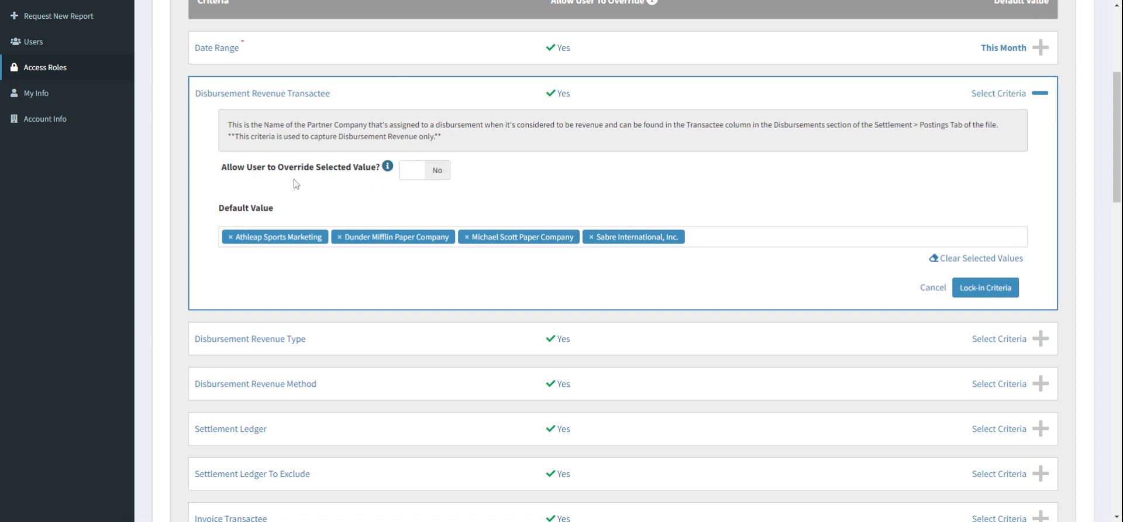
scroll(588, 190, down, 1)
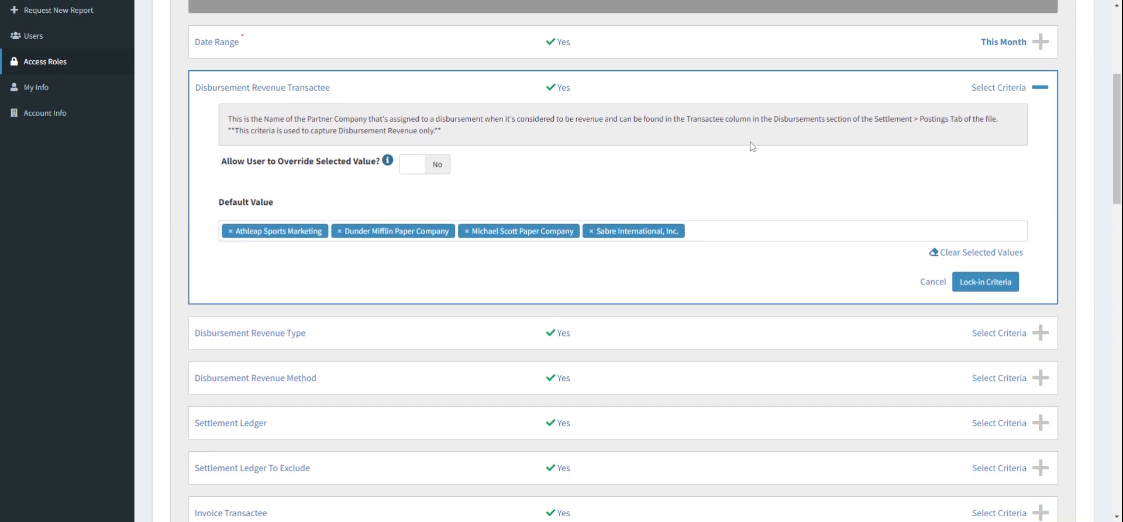
scroll(558, 189, up, 1)
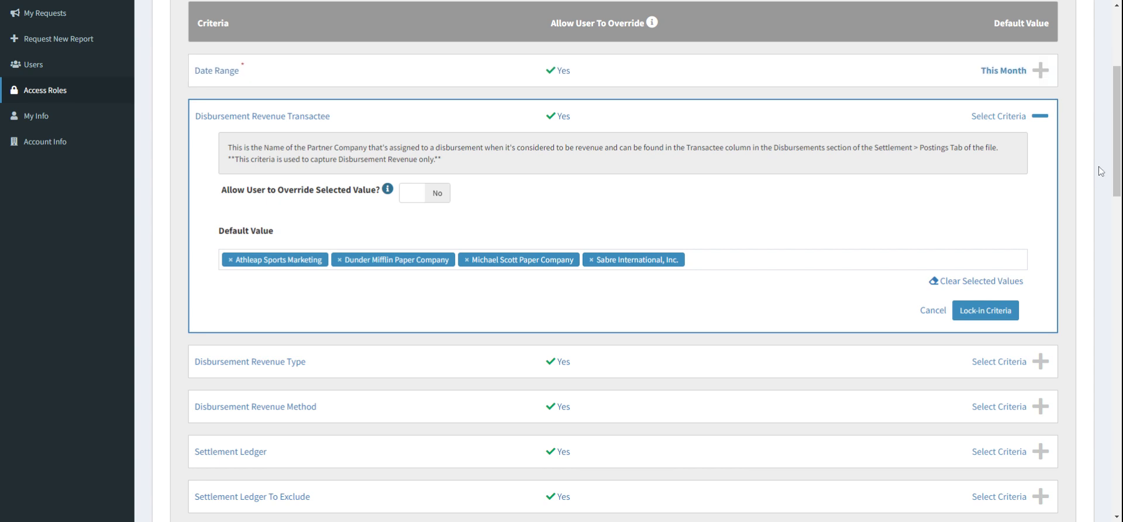
click(1001, 312)
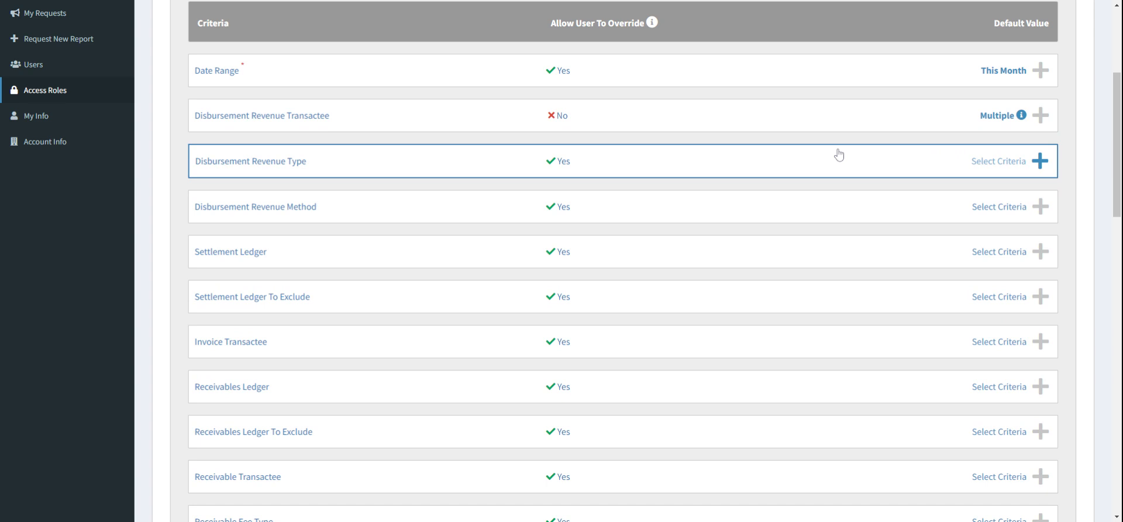
Step: Set the Disbursement Revenue Type default value to Disbursement, disallow user override, and lock in the criterion
click(828, 169)
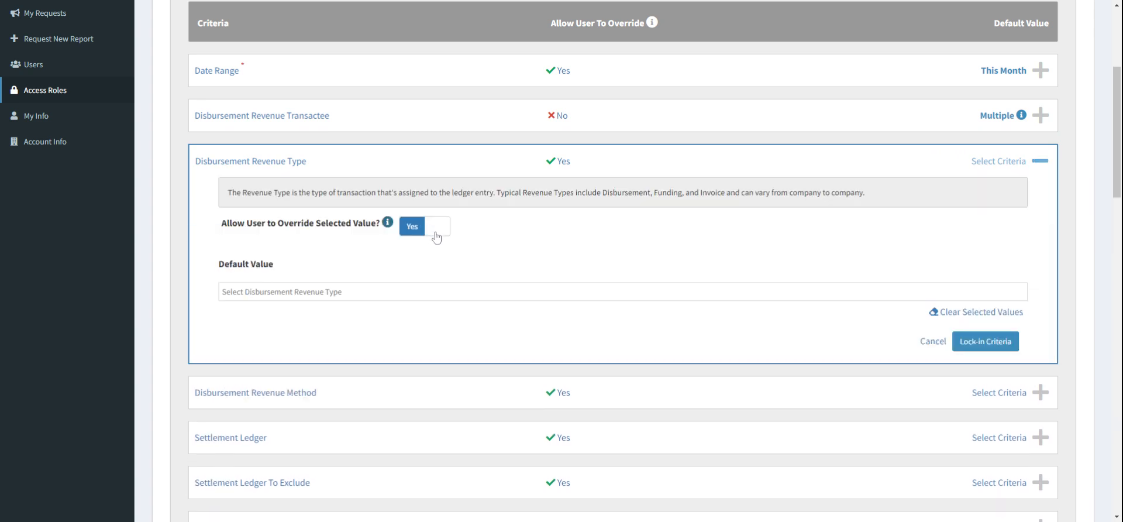
click(450, 292)
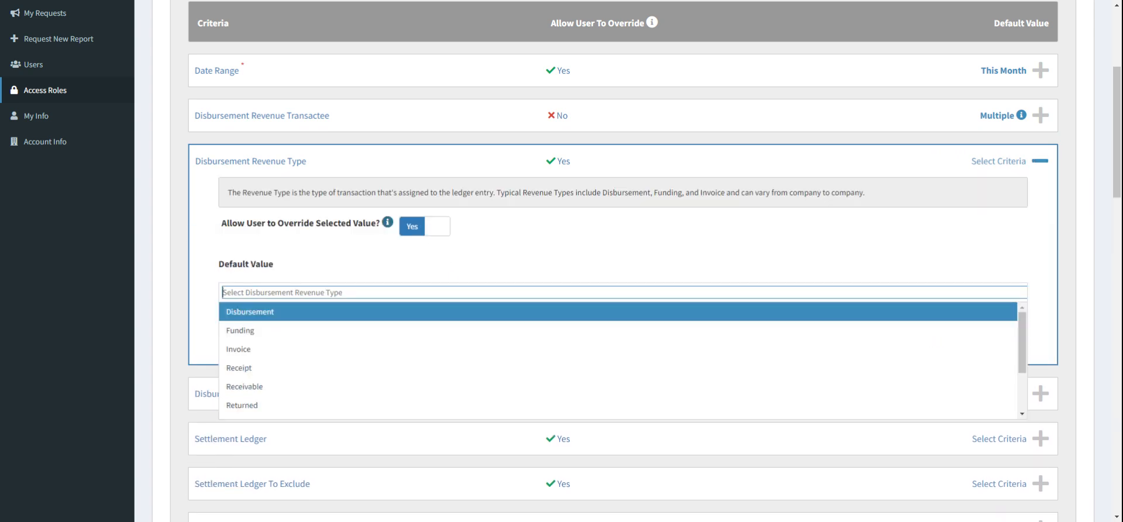
click(451, 312)
click(561, 243)
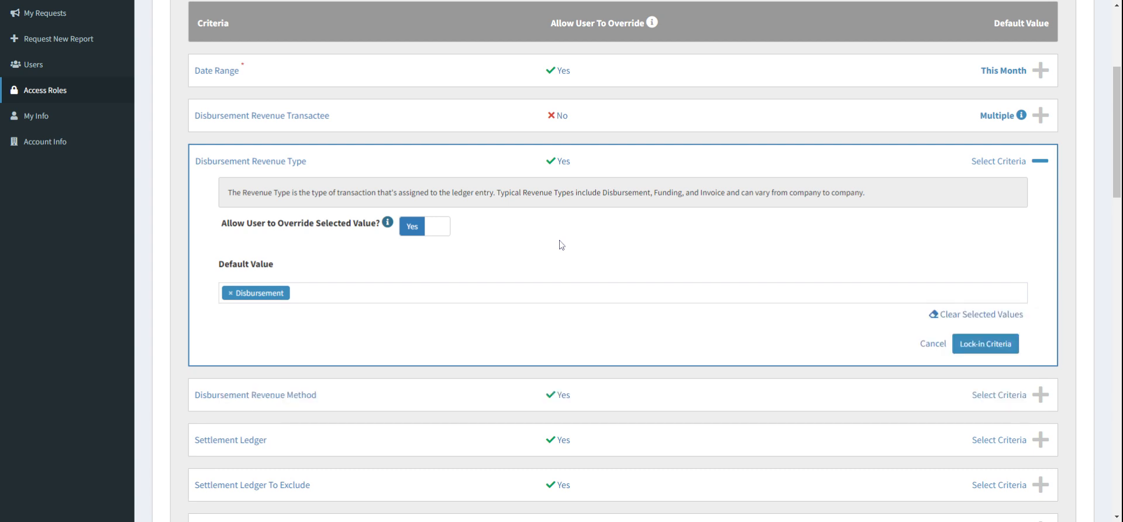
click(447, 229)
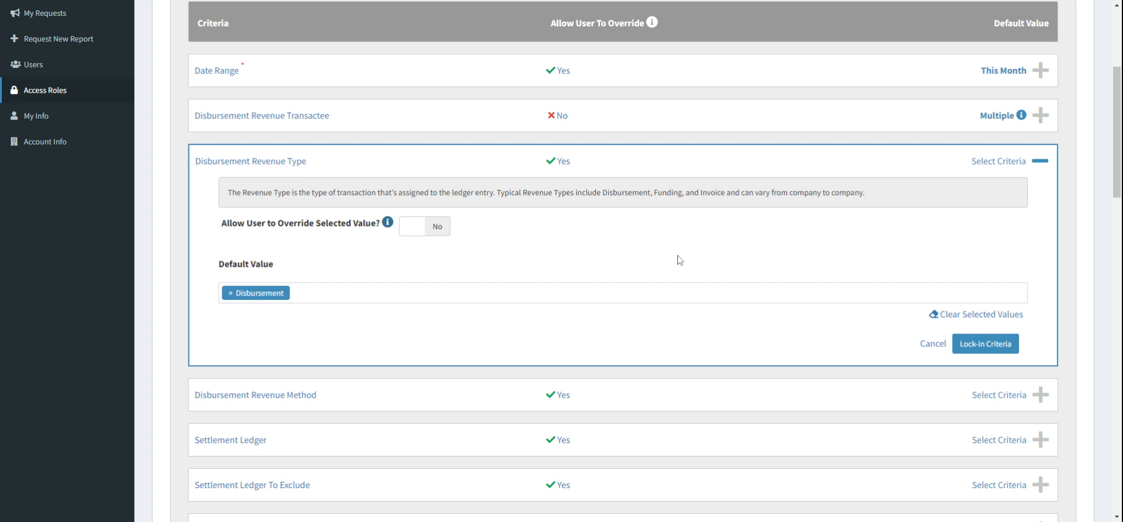
scroll(679, 259, down, 1)
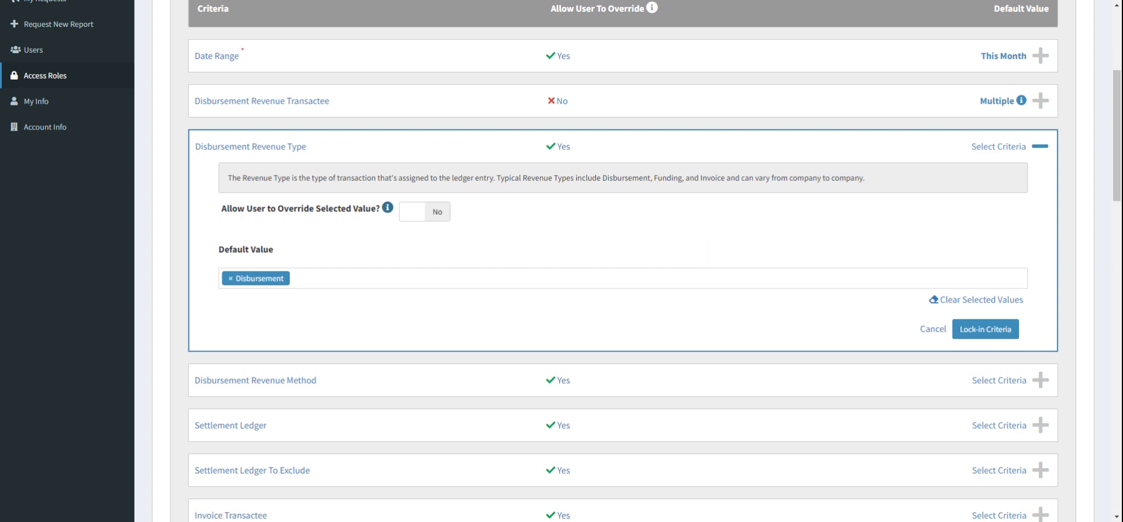
scroll(556, 245, down, 1)
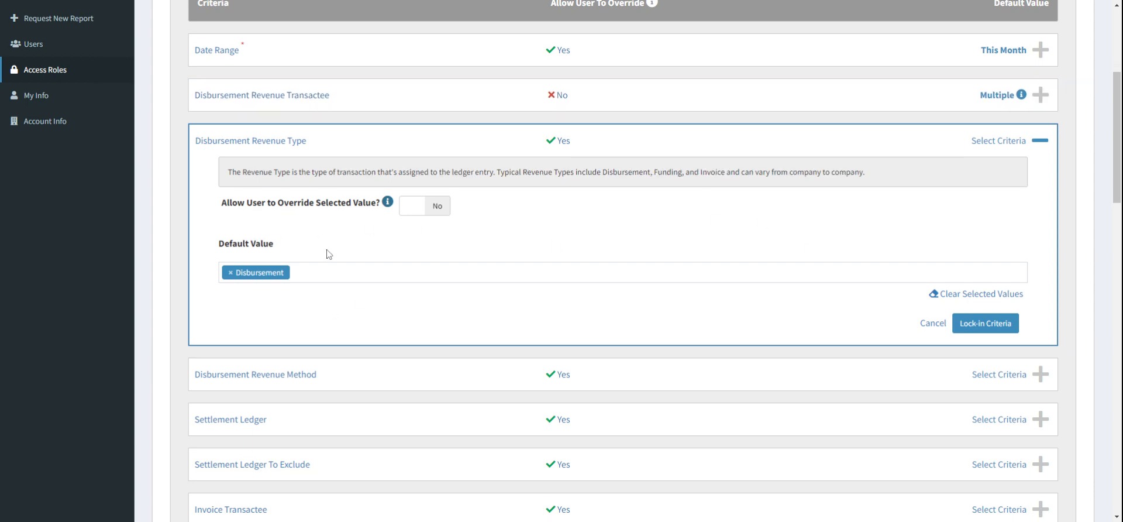
click(985, 323)
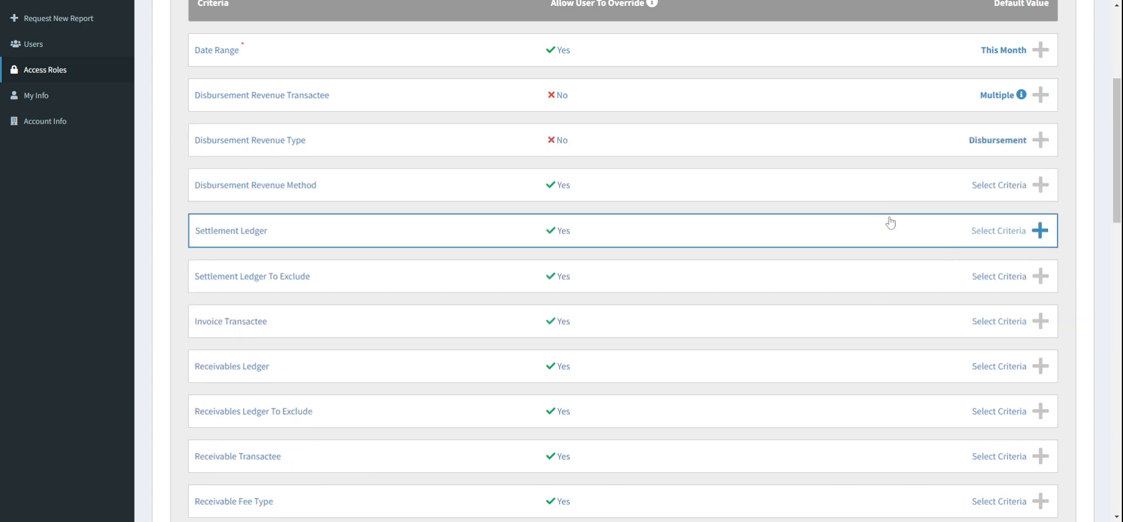
Step: Set the Disbursement Revenue Method default value to Check, disallow user override, and lock in the criterion
click(874, 186)
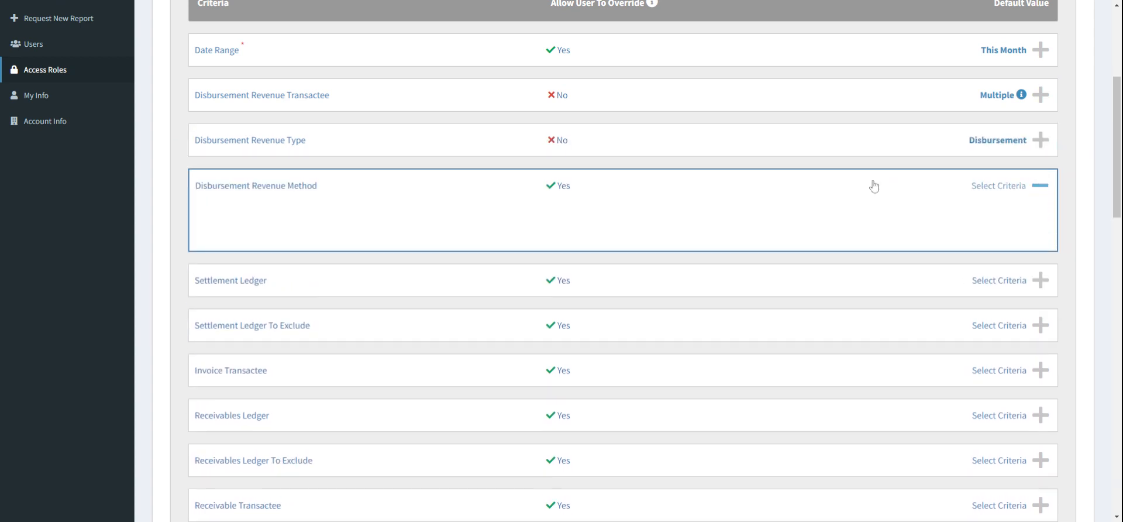
scroll(585, 179, down, 2)
click(576, 243)
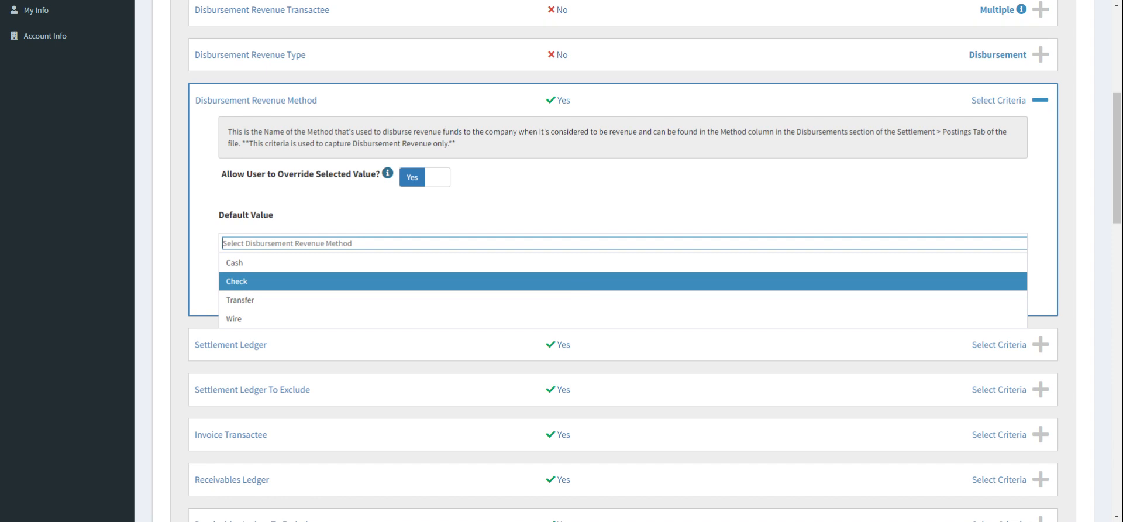
click(579, 282)
click(612, 204)
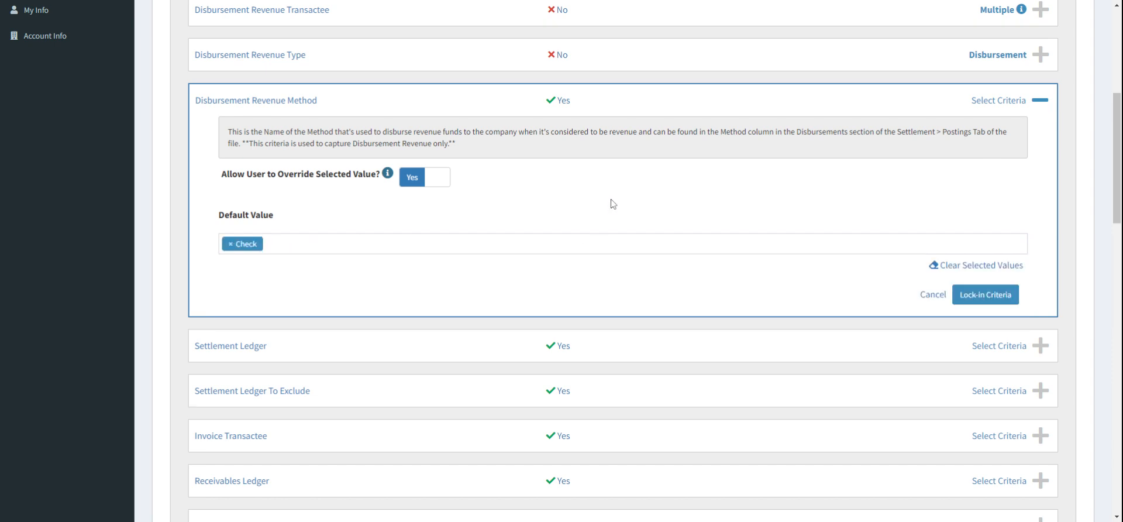
click(430, 179)
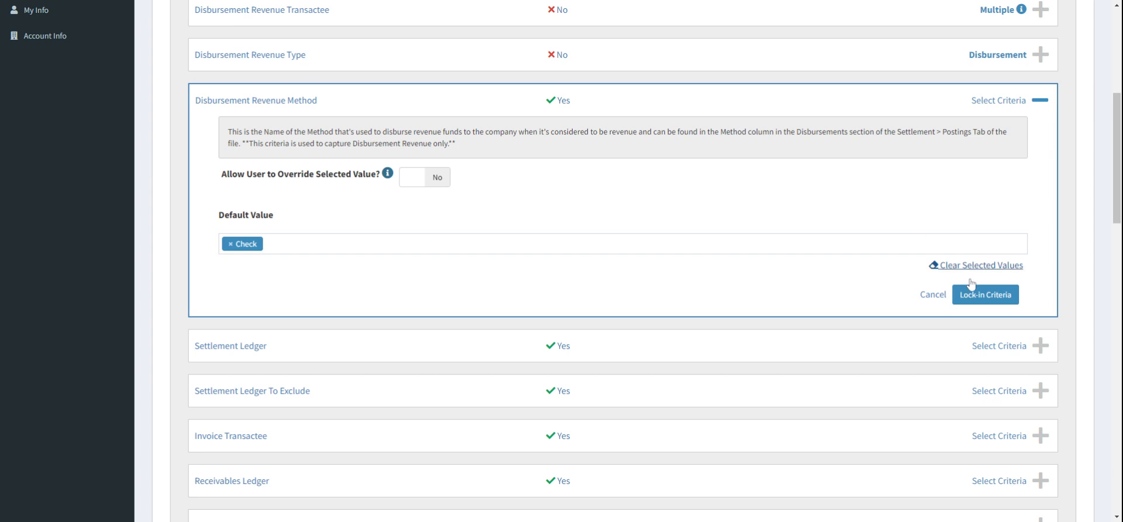
click(1002, 296)
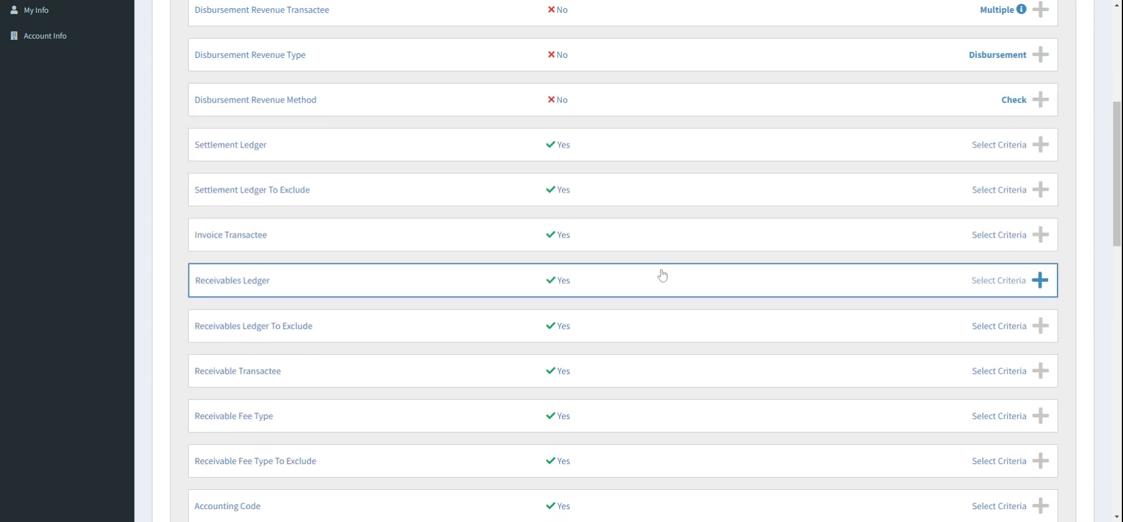
Step: Browse through the remaining standard criteria in the list
scroll(506, 236, down, 3)
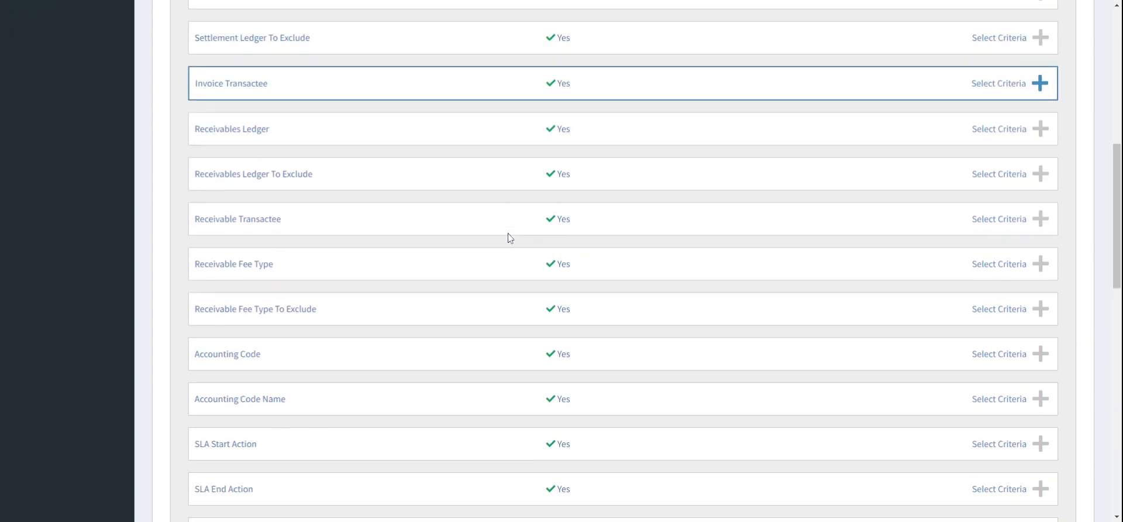
scroll(508, 238, down, 5)
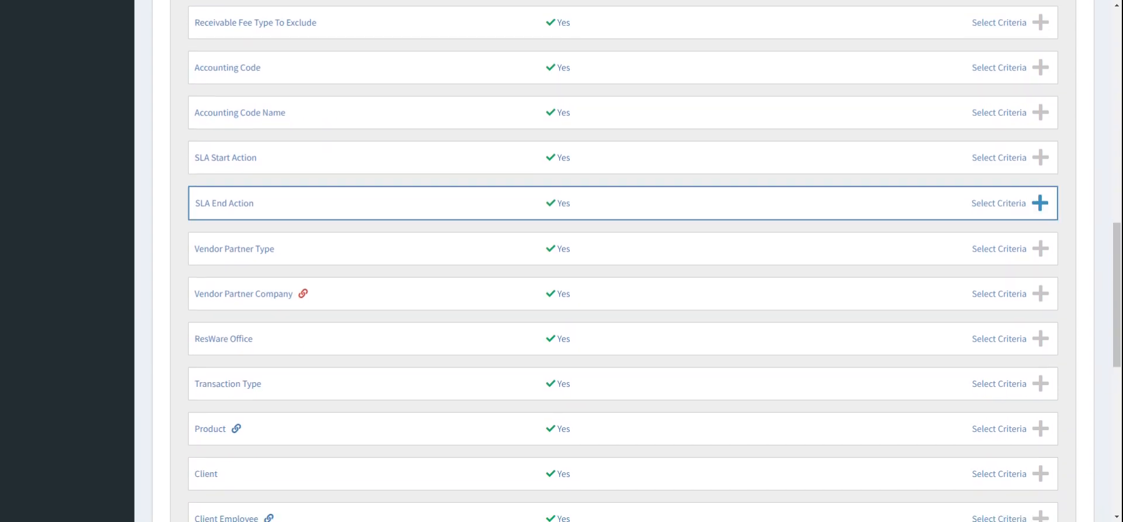
scroll(623, 261, up, 10)
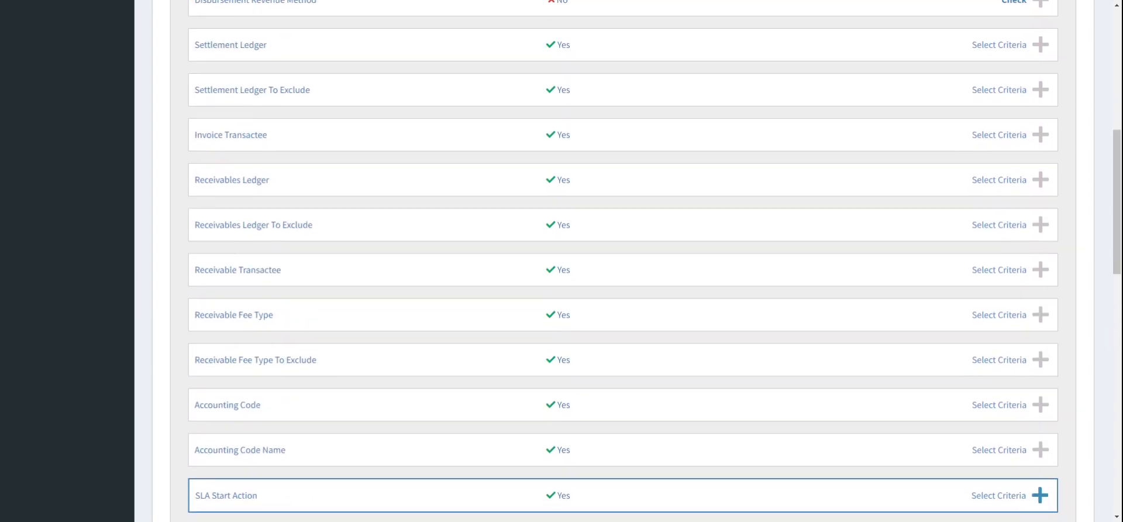
scroll(704, 201, down, 3)
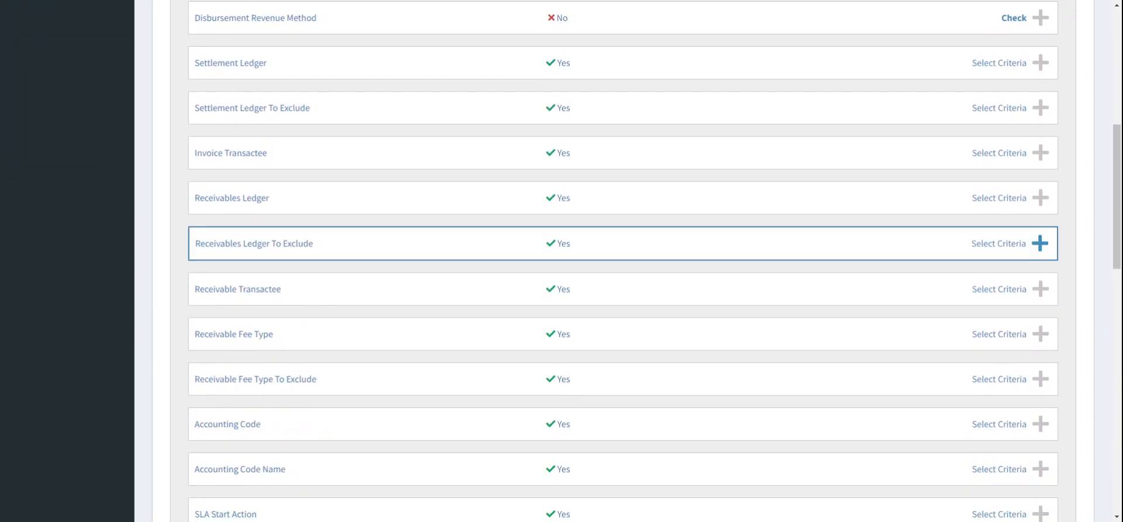
scroll(704, 200, down, 2)
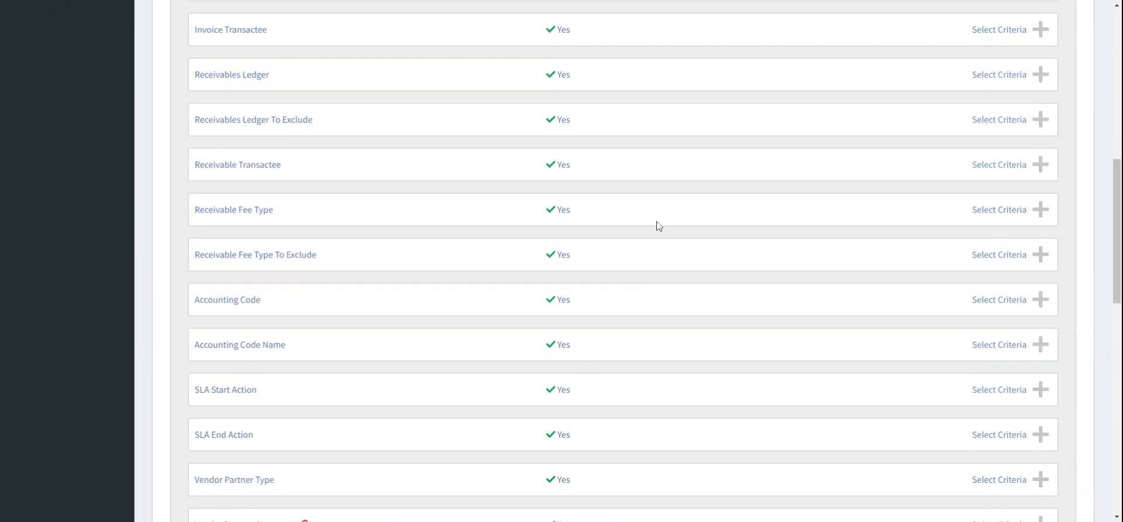
scroll(773, 299, down, 3)
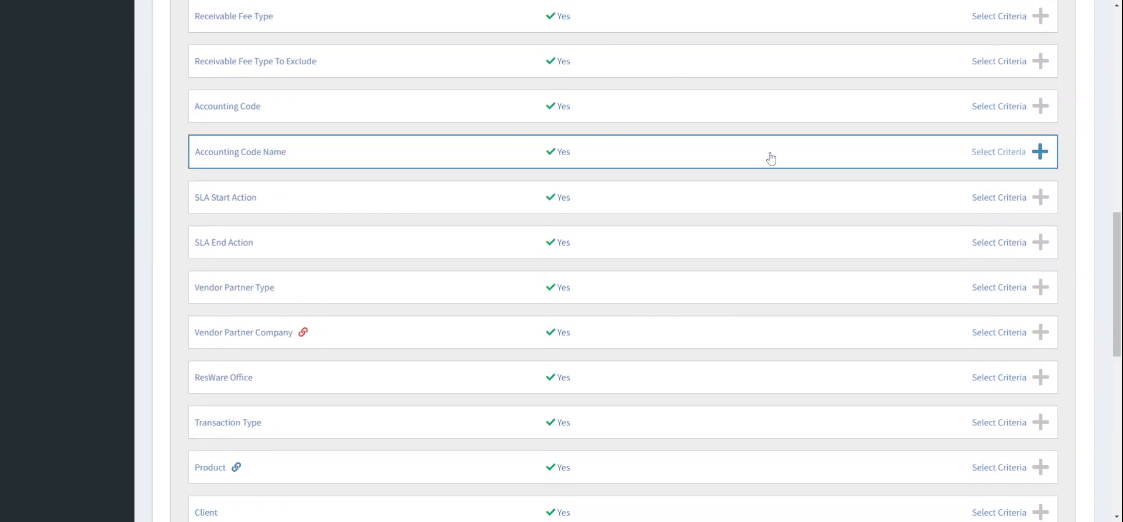
scroll(633, 136, down, 2)
scroll(798, 111, down, 1)
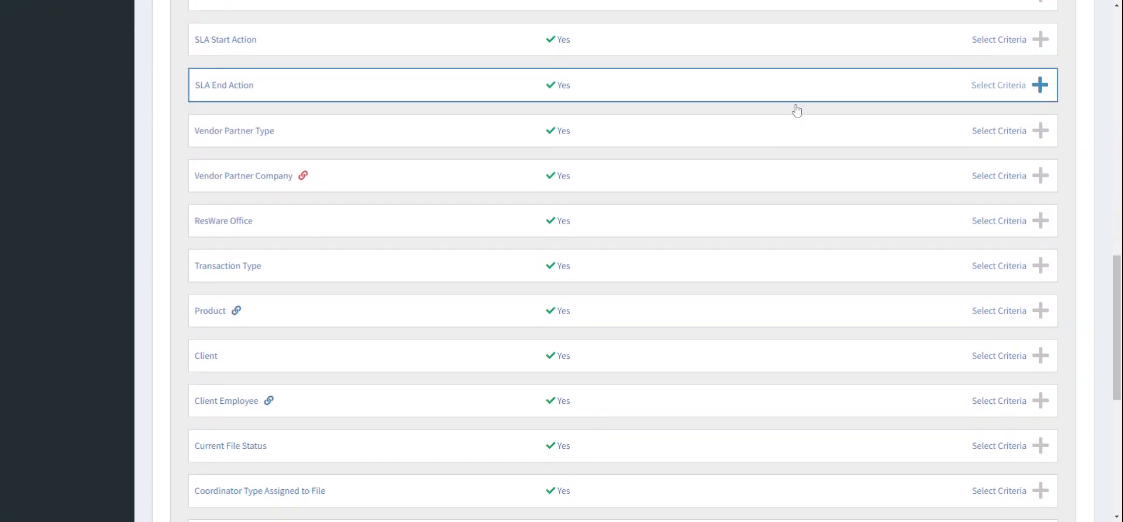
Step: Set the ResWare Office default value to Dunder Mifflin Paper Company and disallow user override
scroll(1065, 173, down, 1)
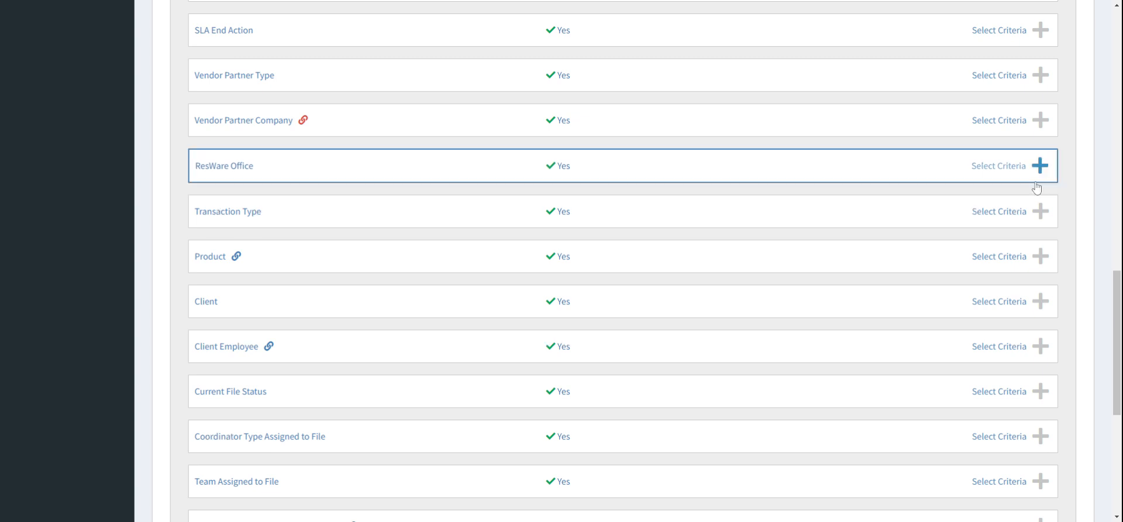
click(898, 173)
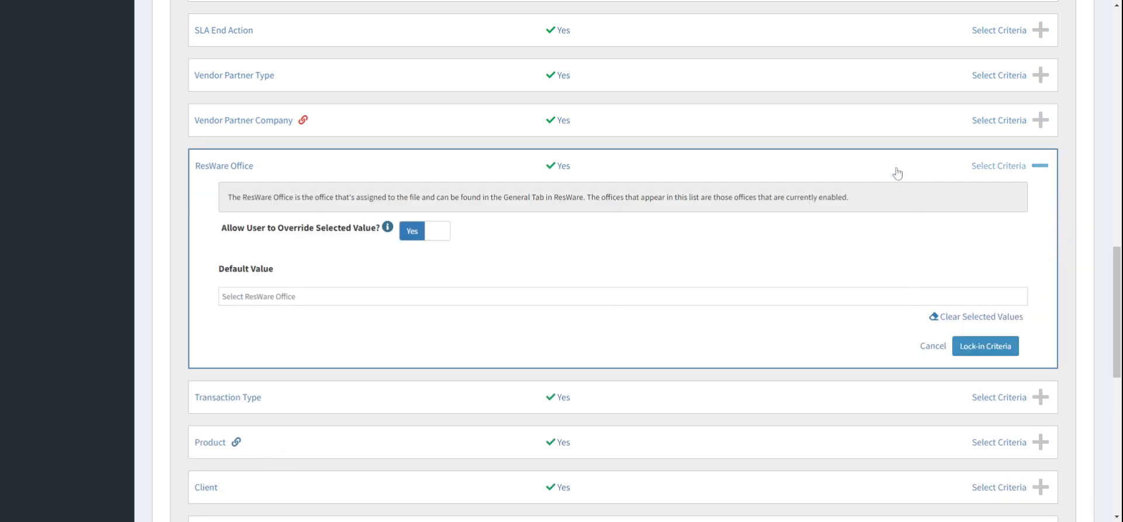
click(623, 297)
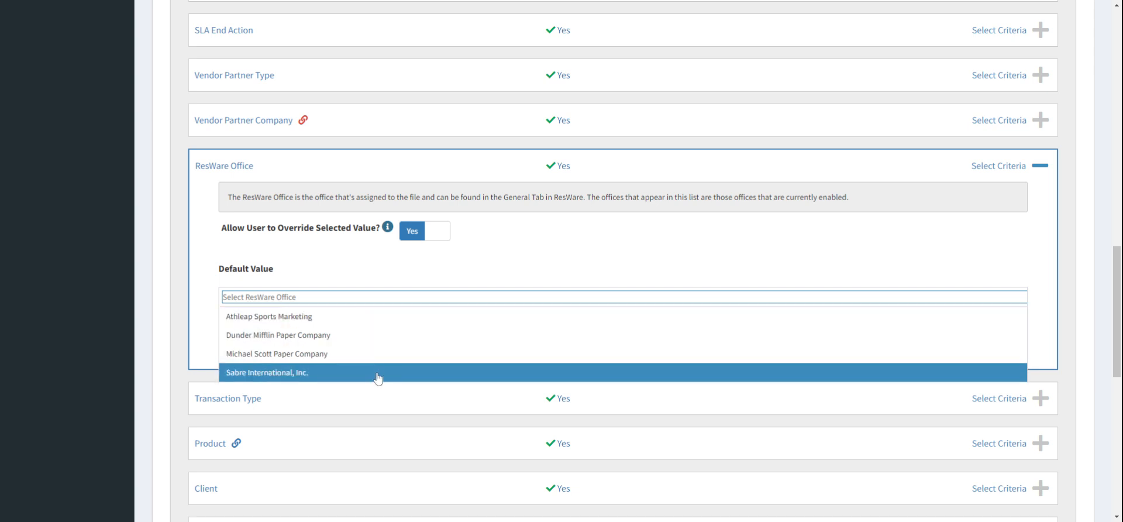
click(376, 337)
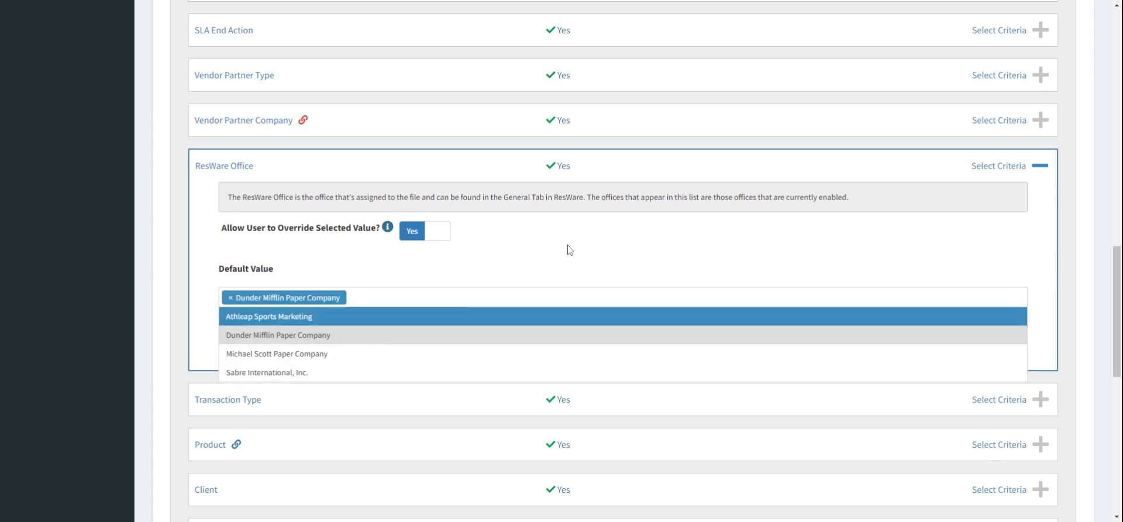
click(571, 250)
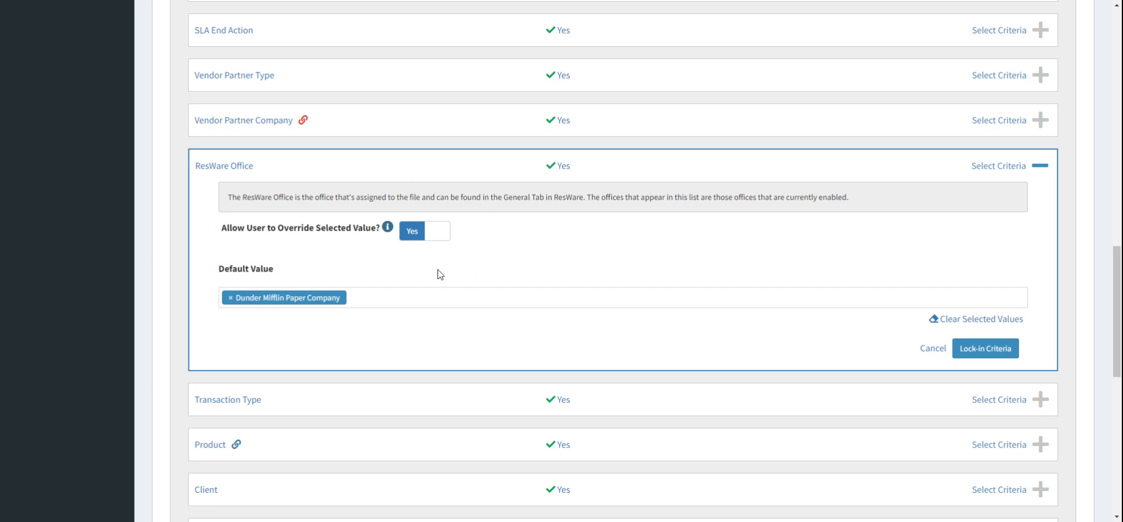
click(436, 241)
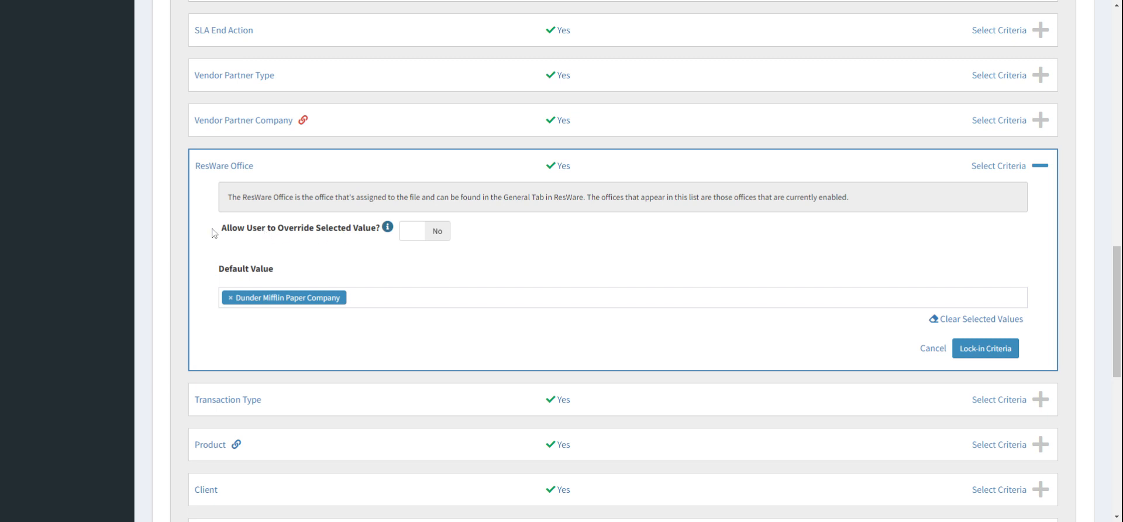
drag(221, 228, 370, 237)
click(620, 240)
click(353, 297)
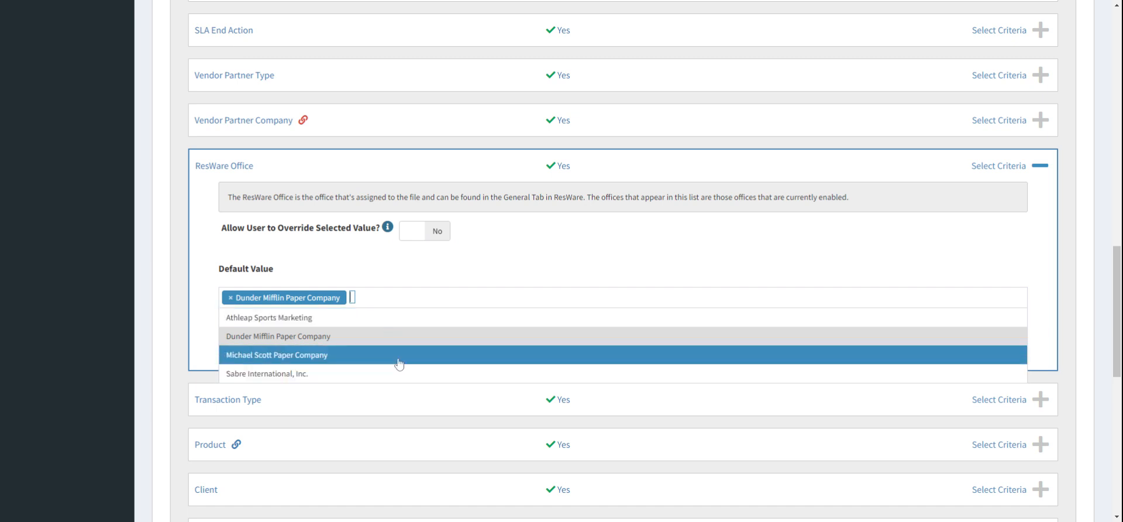
click(591, 286)
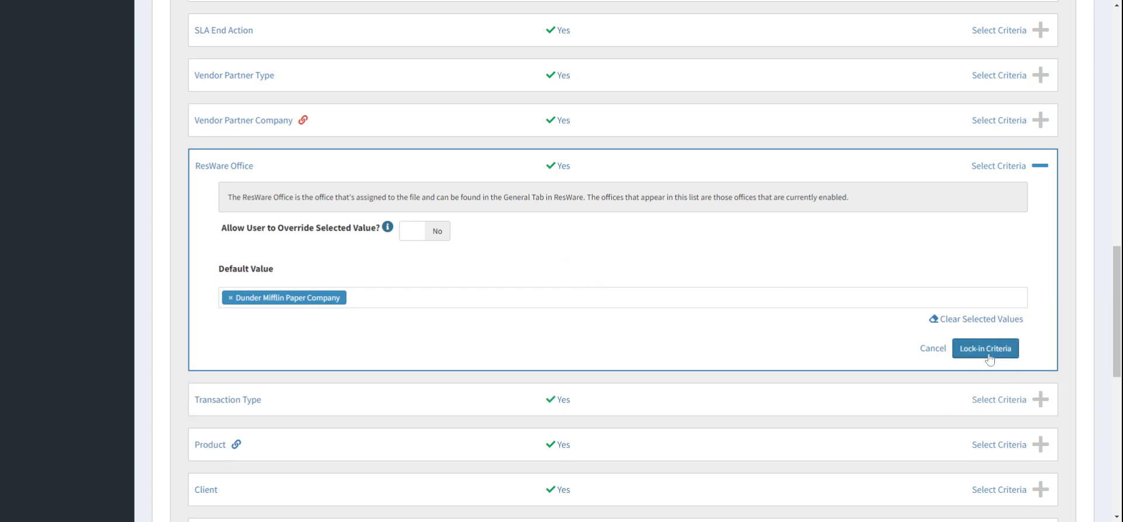
Step: Clear the ResWare Office selected values, re-enable user override, and lock in the criterion
click(992, 318)
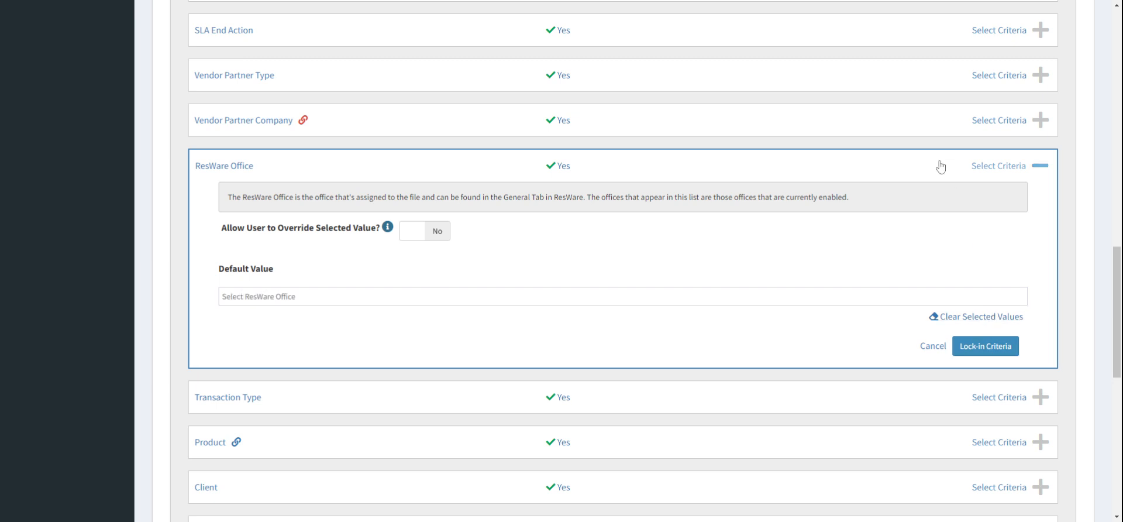
click(940, 167)
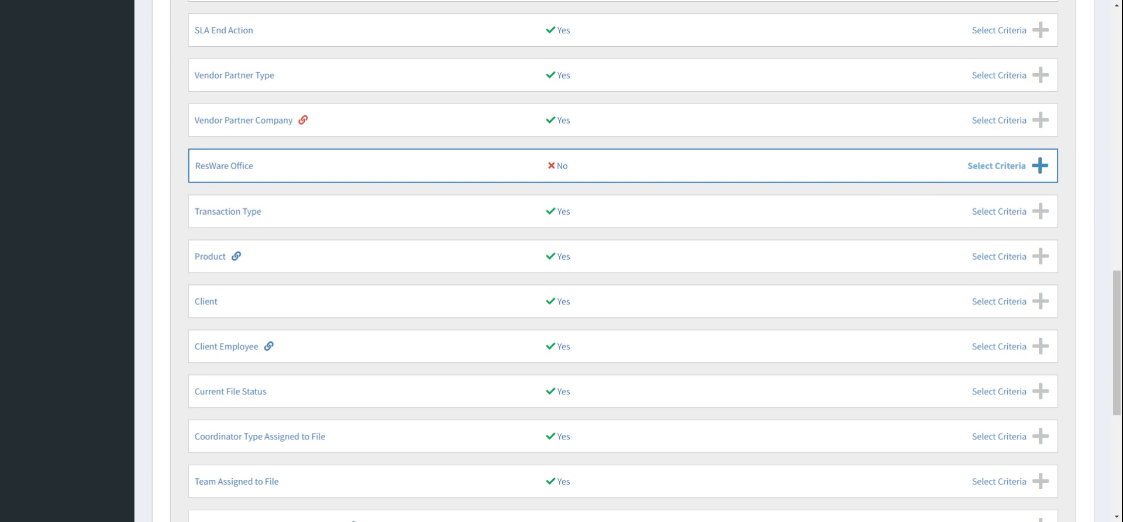
click(918, 172)
click(435, 234)
click(976, 346)
Step: Set the Current File Status default values to every status except Cancelled and Fall Thru
scroll(892, 157, down, 2)
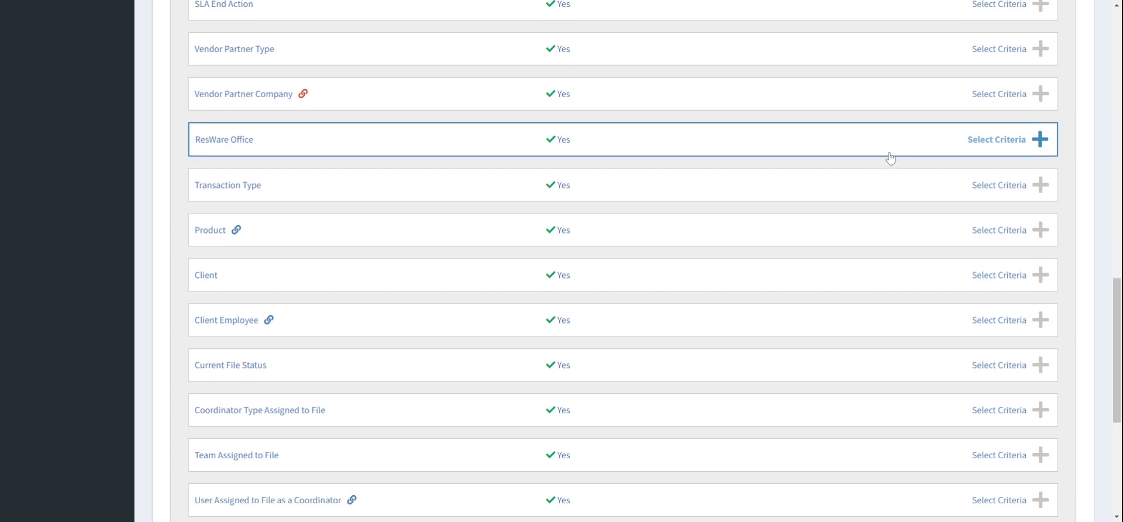
scroll(865, 269, down, 1)
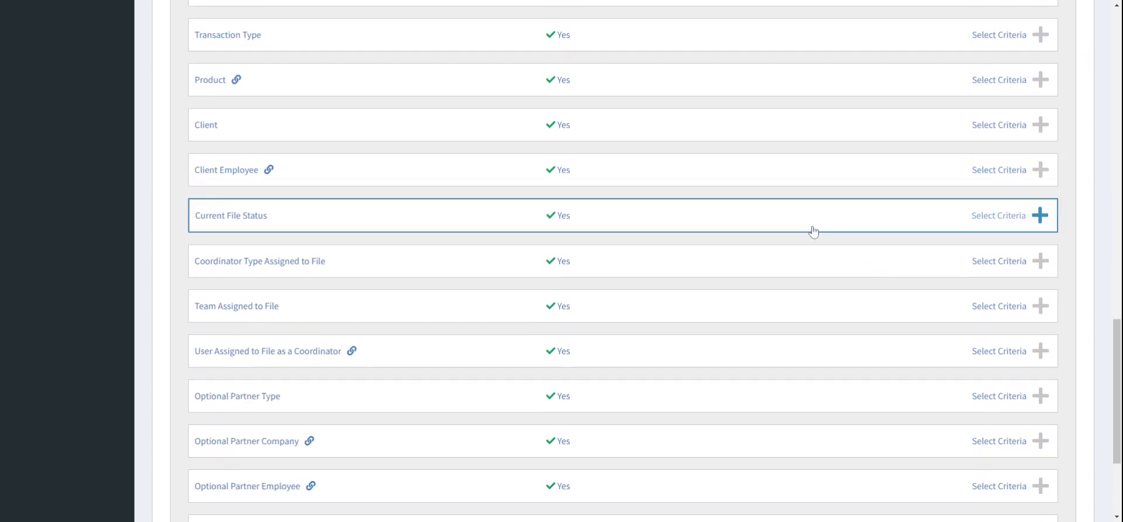
click(810, 222)
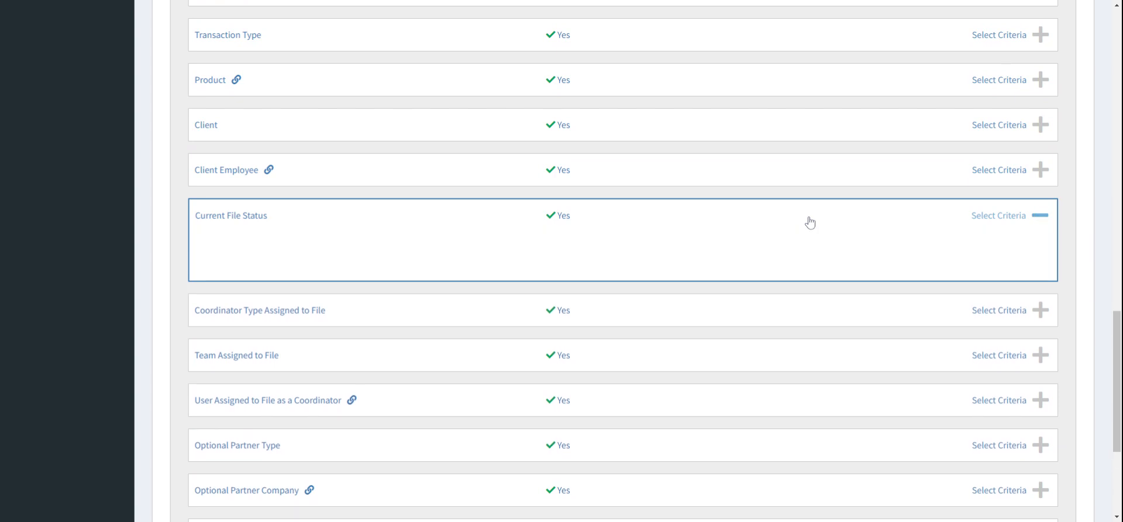
scroll(807, 221, down, 2)
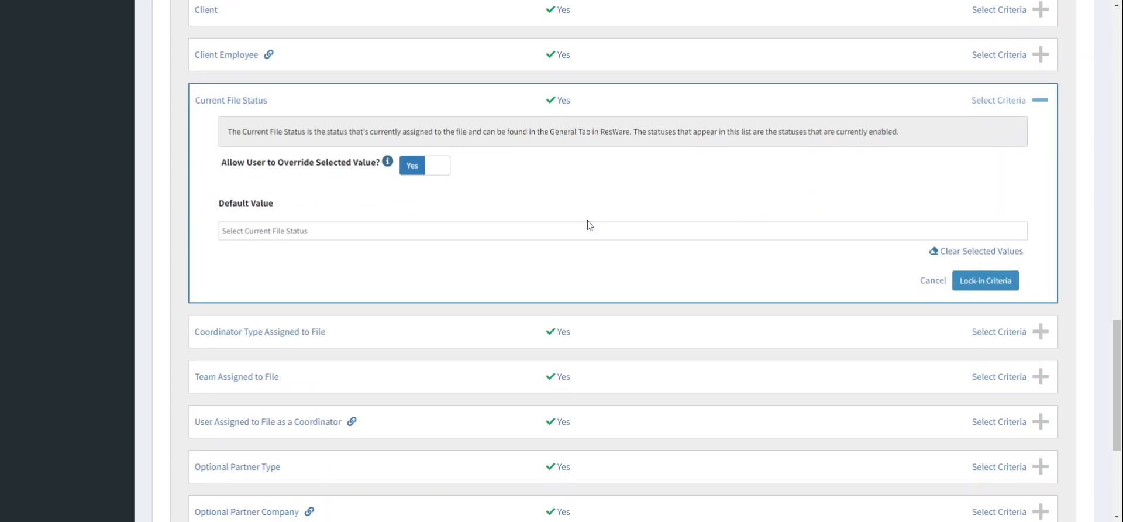
click(518, 230)
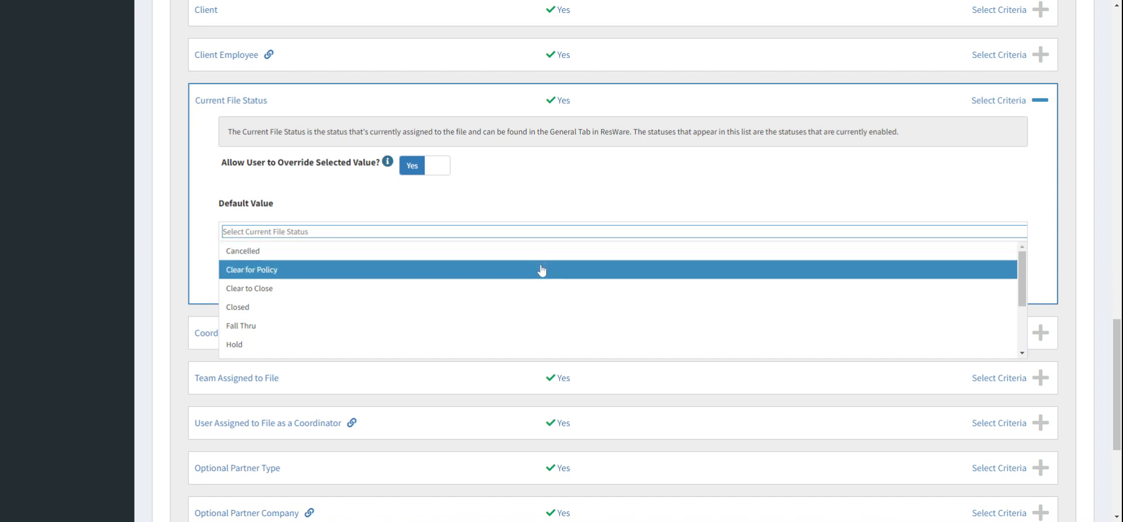
click(542, 270)
click(540, 289)
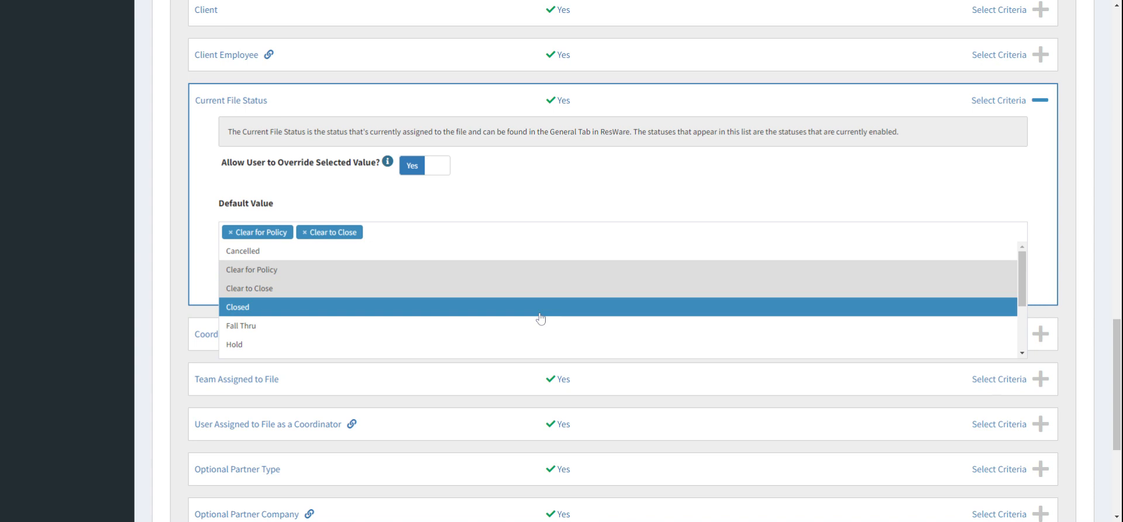
click(539, 314)
click(535, 345)
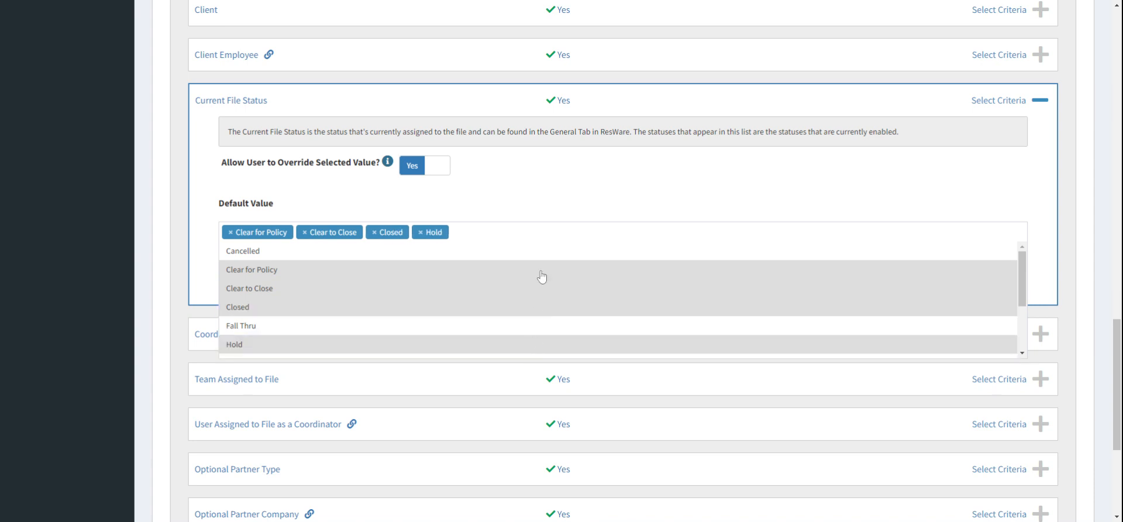
scroll(537, 313, down, 1)
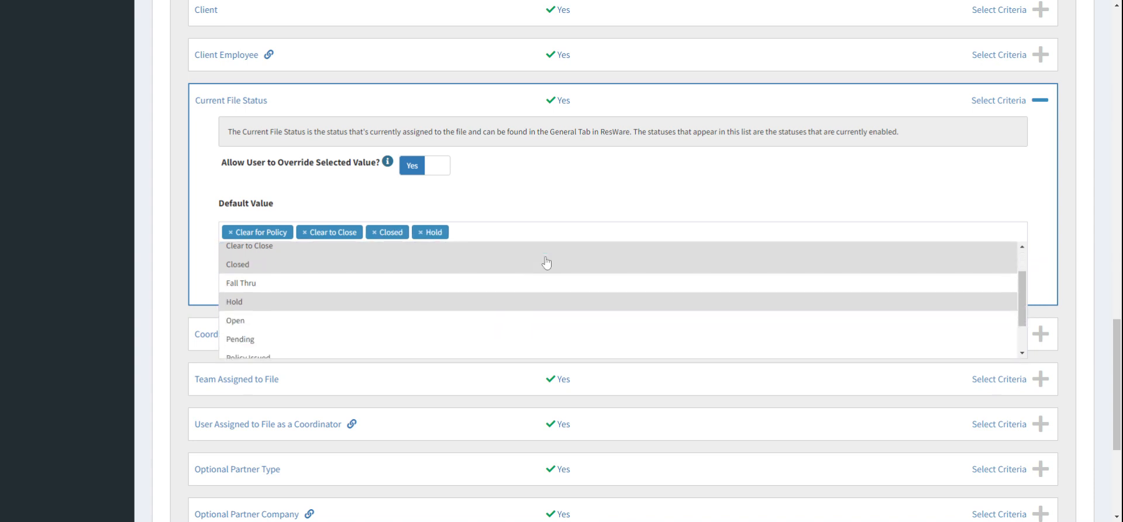
click(539, 326)
scroll(532, 313, down, 1)
click(530, 310)
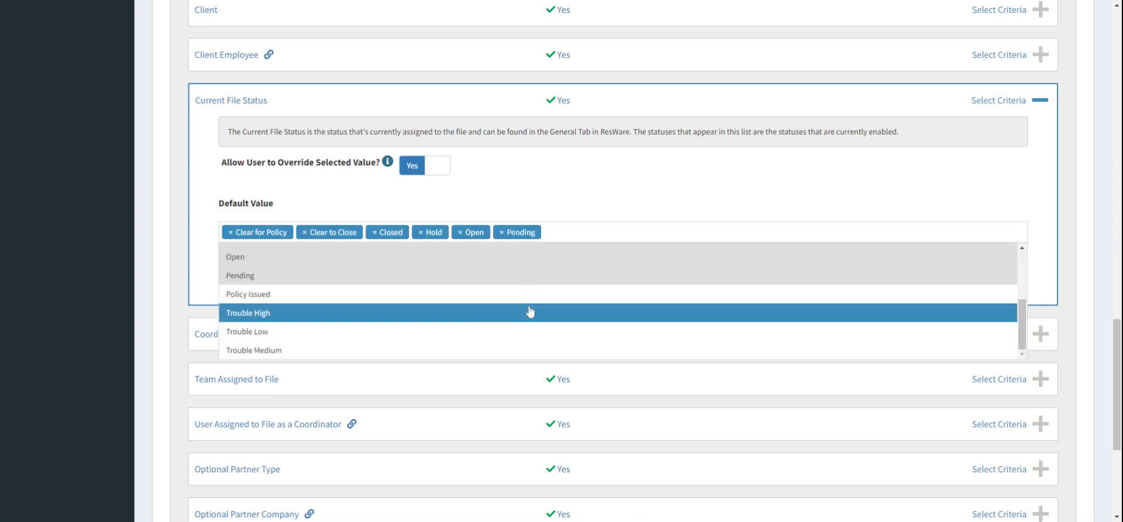
click(524, 304)
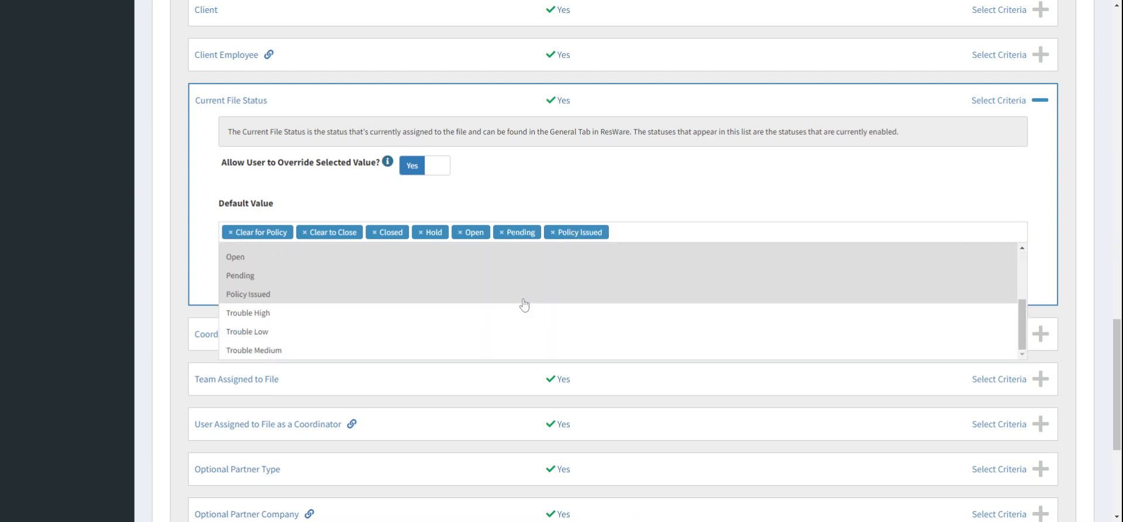
click(515, 313)
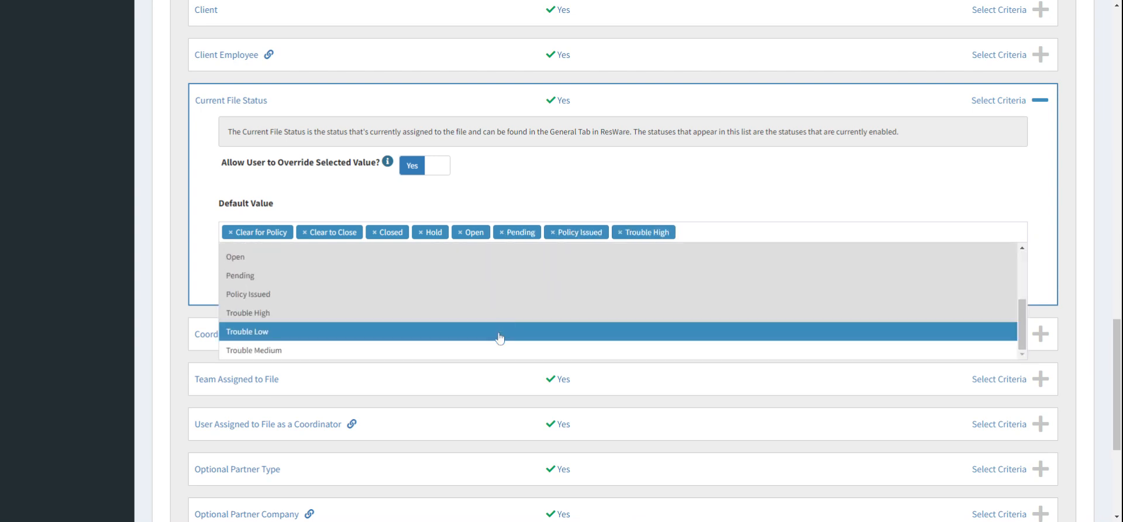
click(499, 332)
scroll(500, 345, down, 3)
click(500, 350)
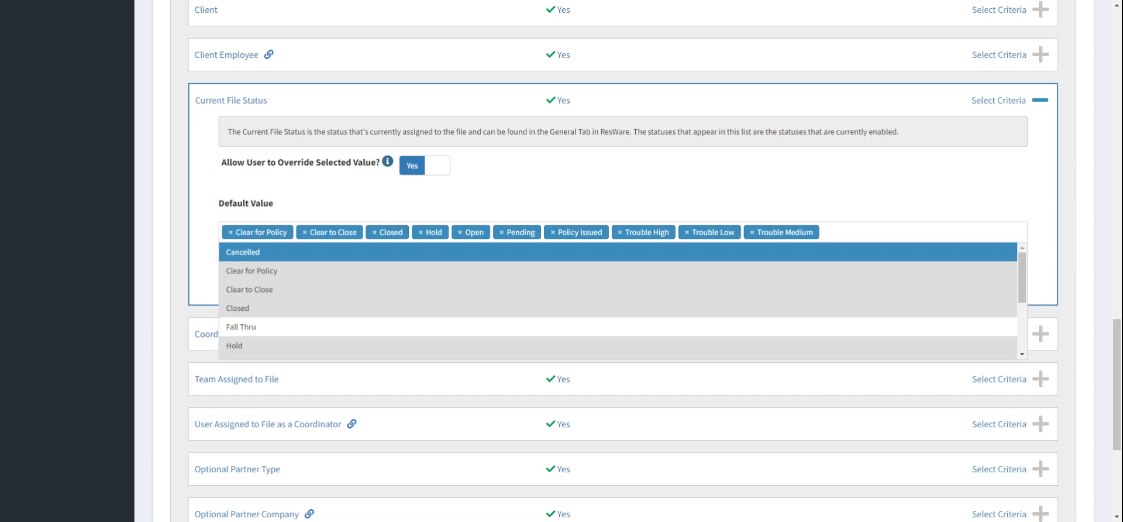
click(579, 202)
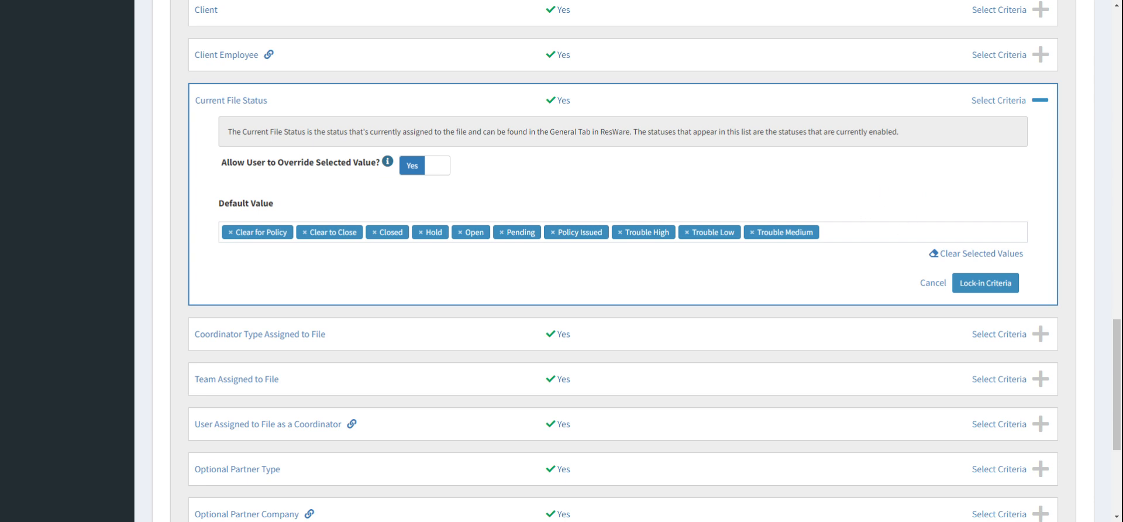
Step: Review the remaining Current File Status options and lock in the criterion
click(837, 232)
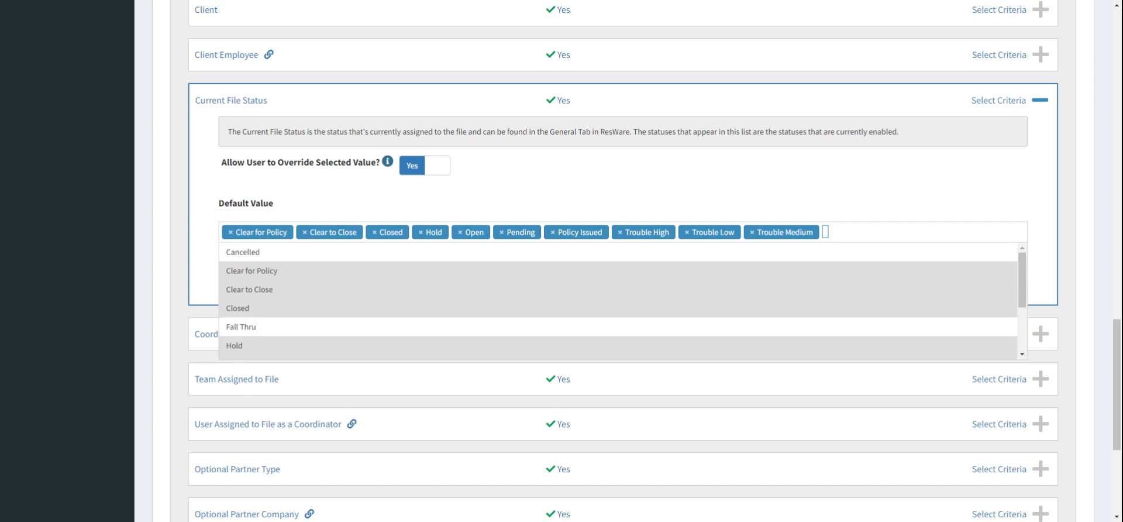
scroll(841, 275, down, 2)
scroll(841, 275, up, 3)
scroll(623, 299, down, 2)
click(881, 165)
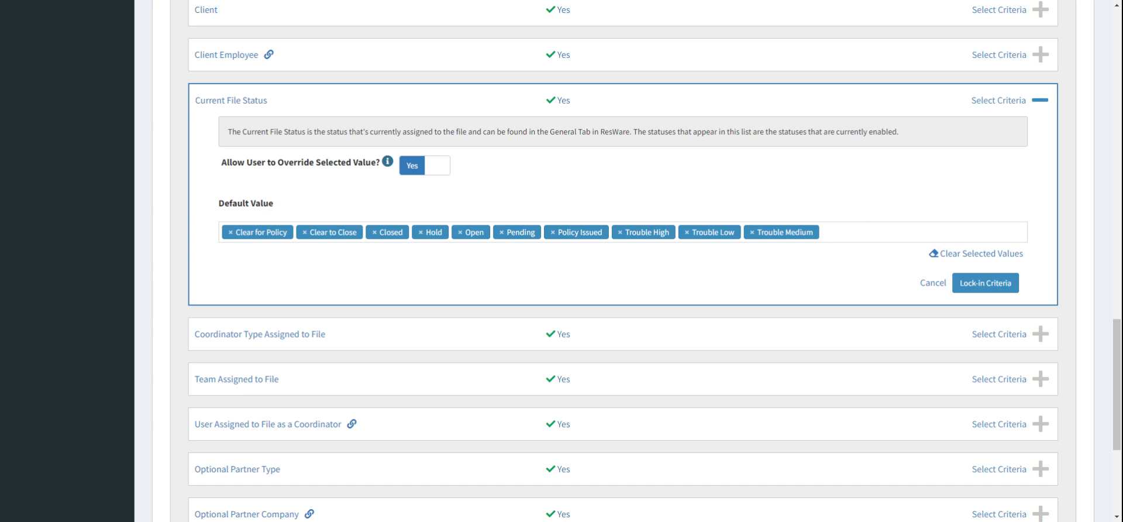
click(866, 232)
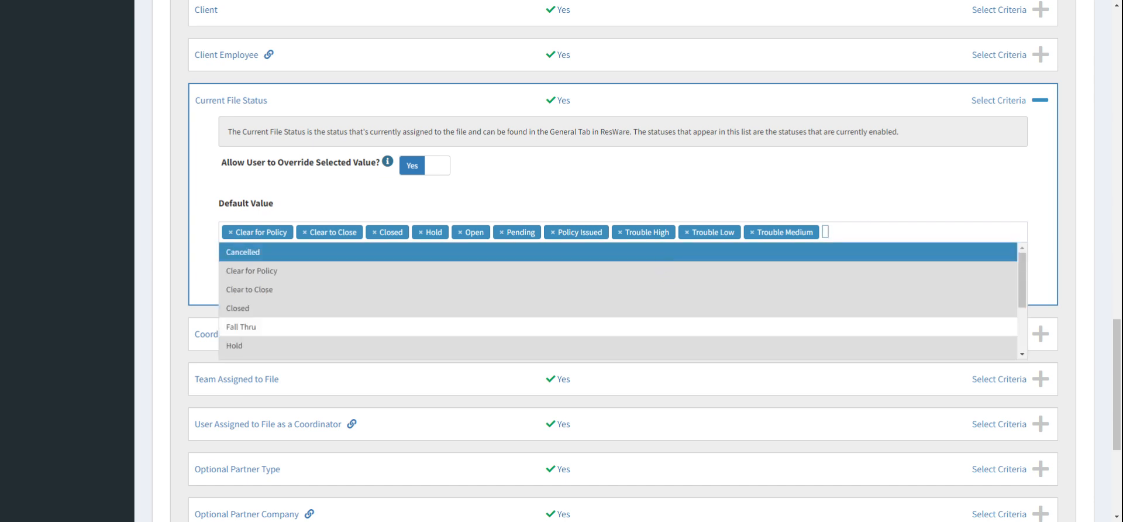
click(726, 171)
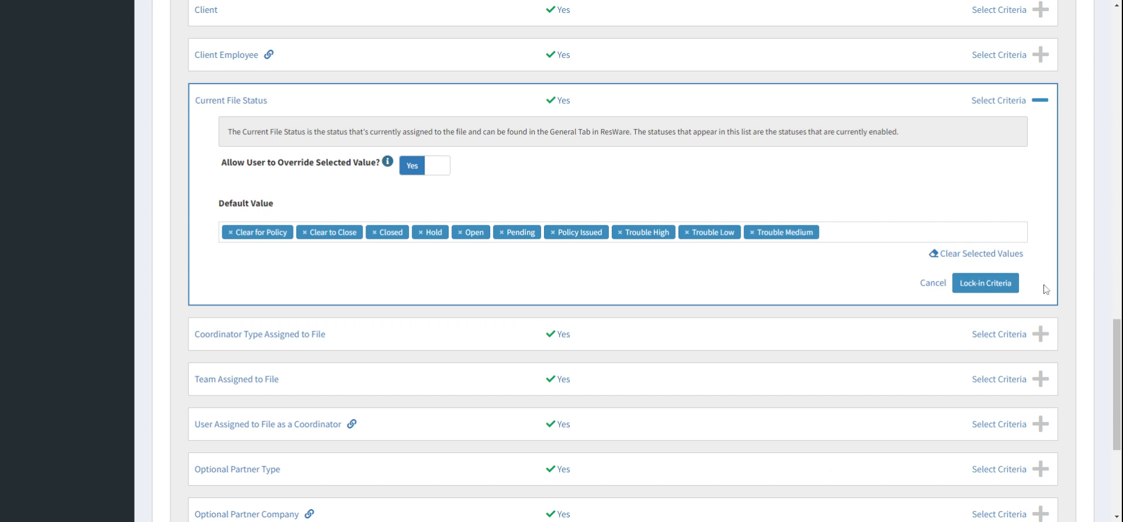
click(1002, 286)
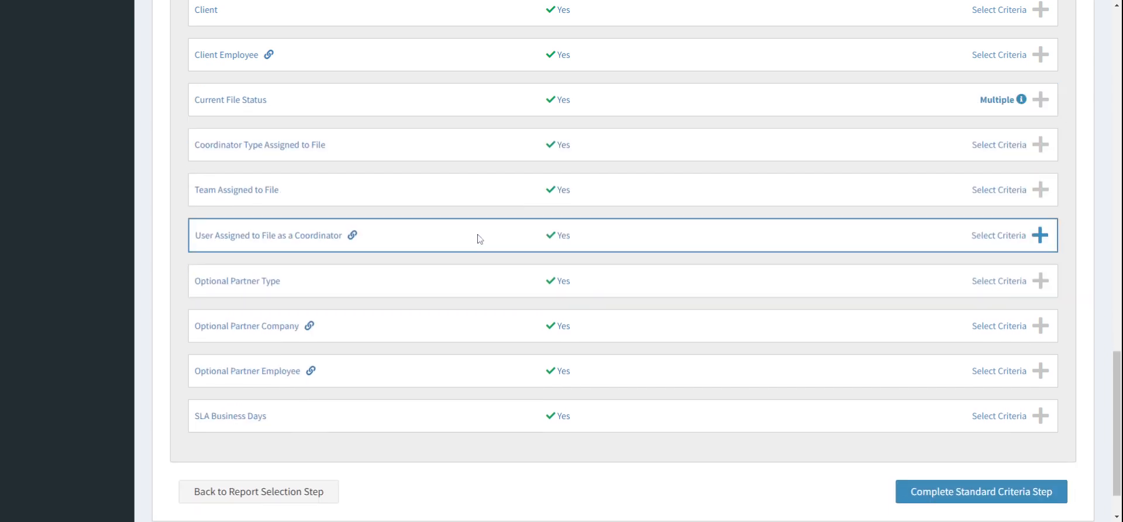
Step: Set the Optional Partner Type default value to Branch and lock in the criterion
scroll(478, 238, down, 1)
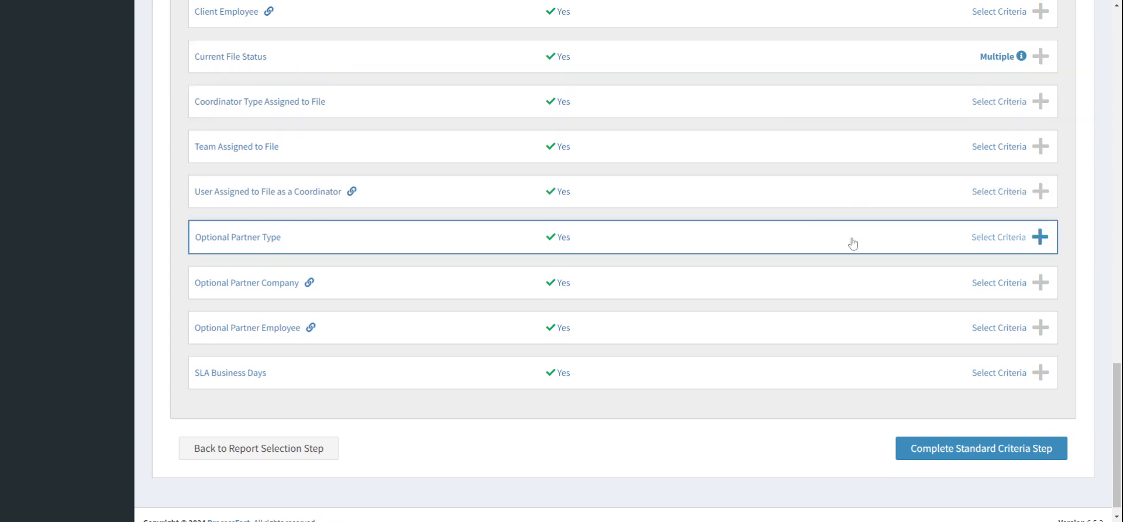
scroll(853, 243, up, 6)
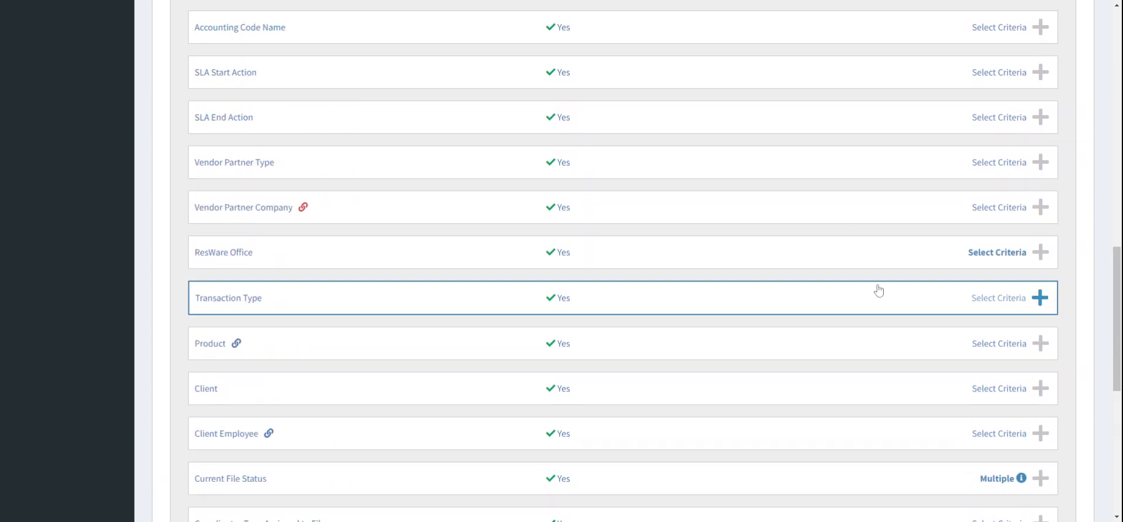
scroll(884, 255, down, 6)
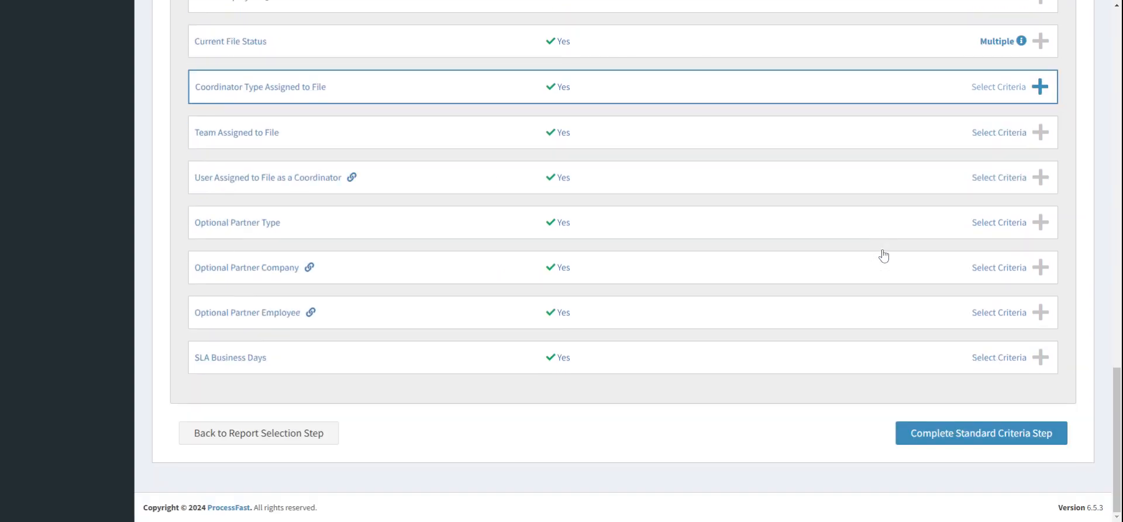
click(860, 227)
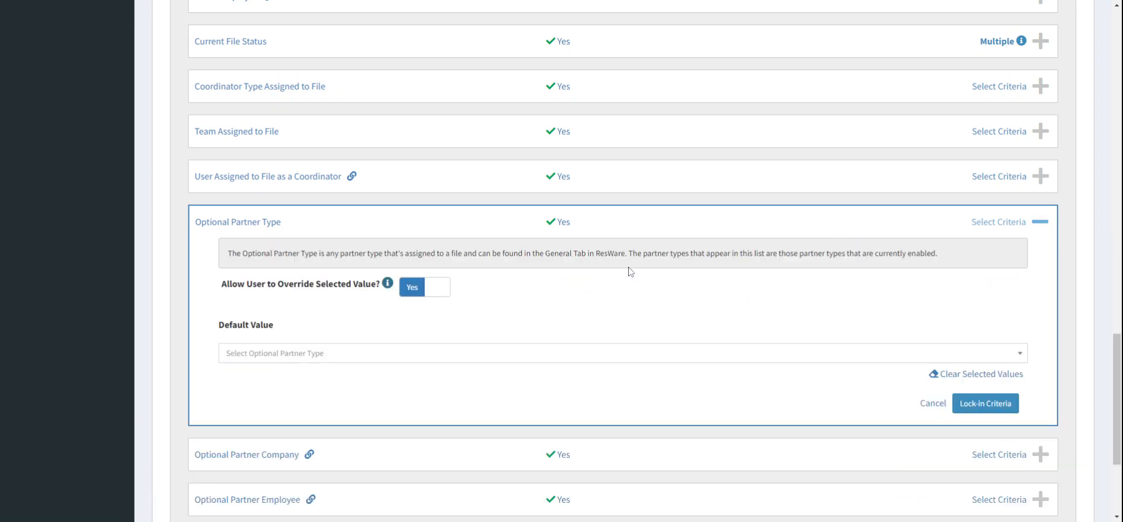
click(550, 359)
text(bra)
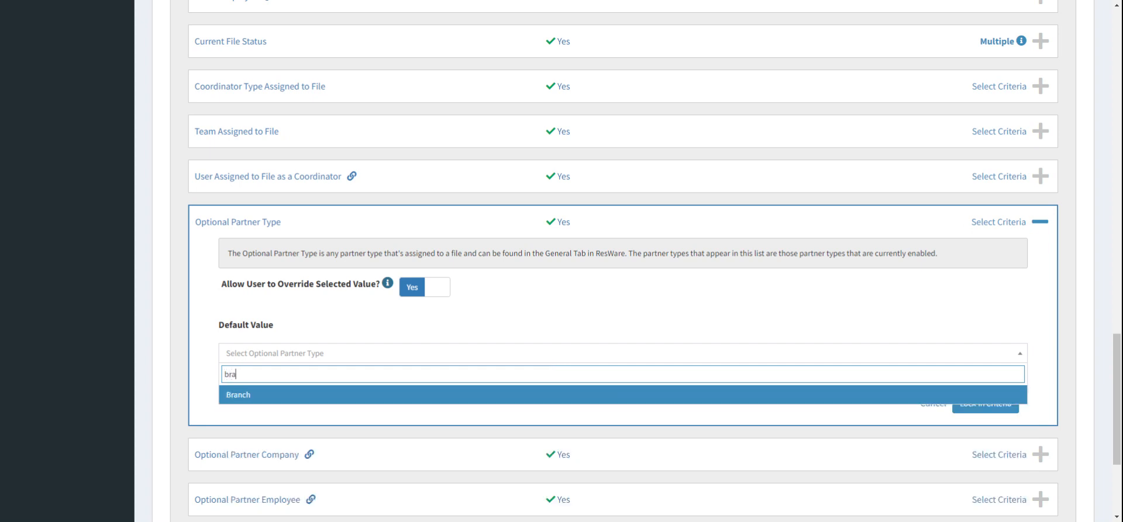
click(554, 394)
click(437, 293)
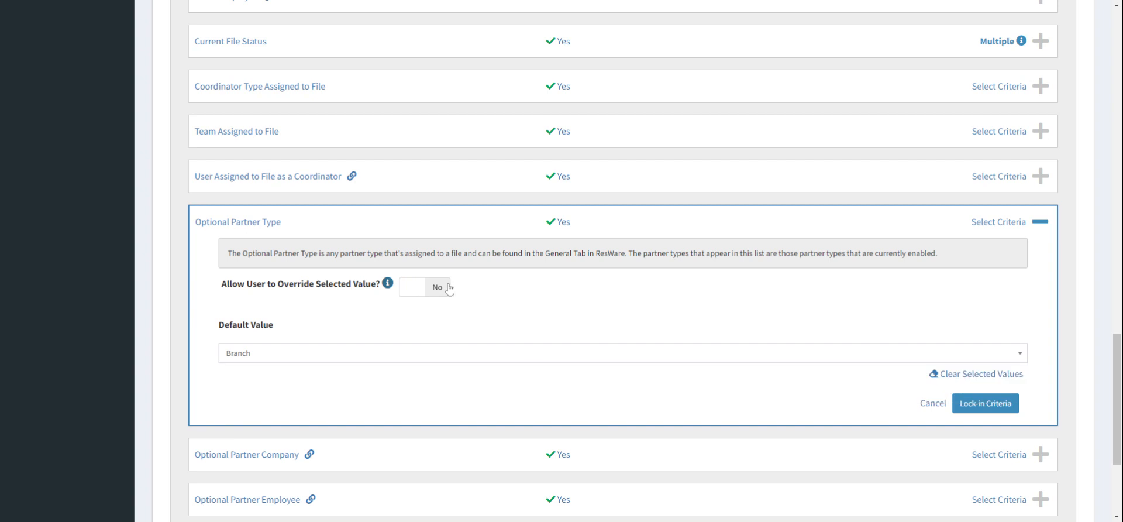
click(421, 287)
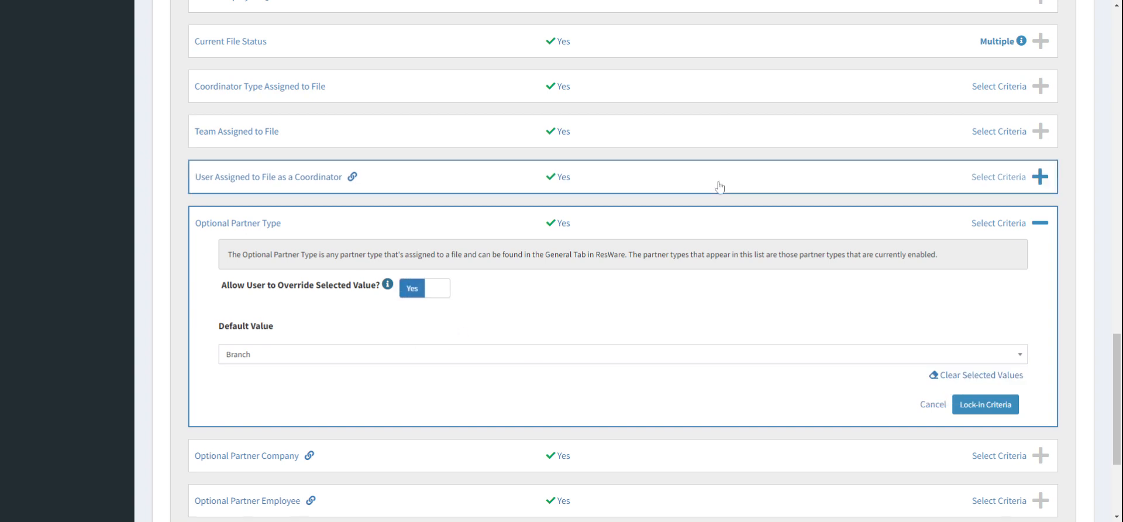
click(999, 405)
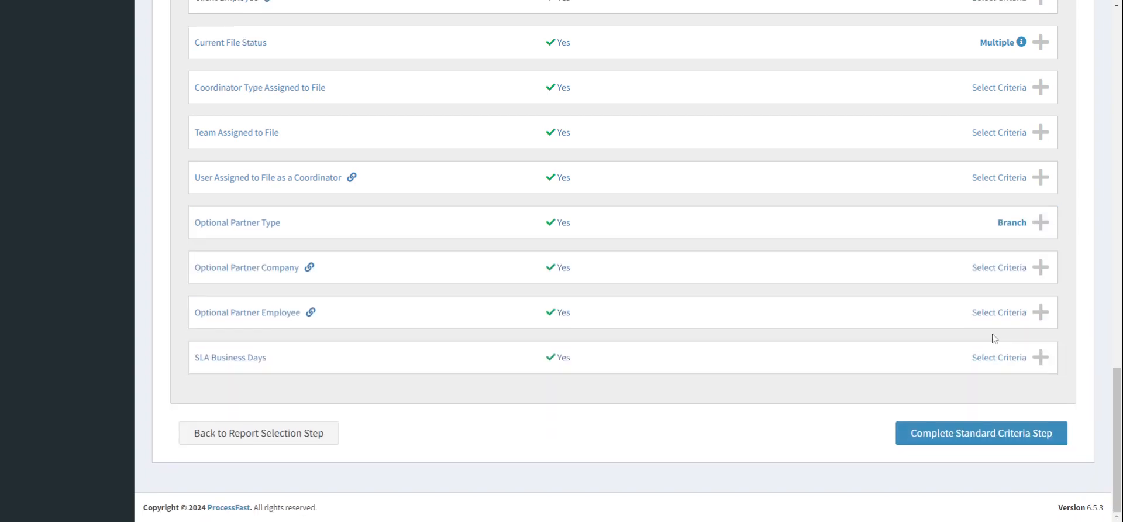
Step: Set the Optional Partner Company default value to Scranton and lock in the criterion
click(834, 282)
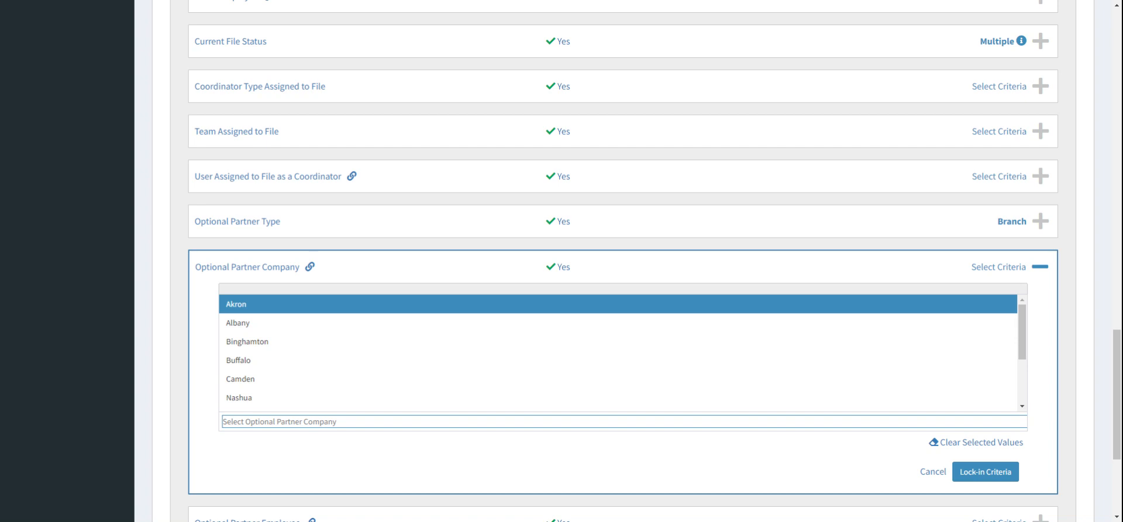
scroll(664, 368, down, 2)
click(664, 379)
click(1039, 354)
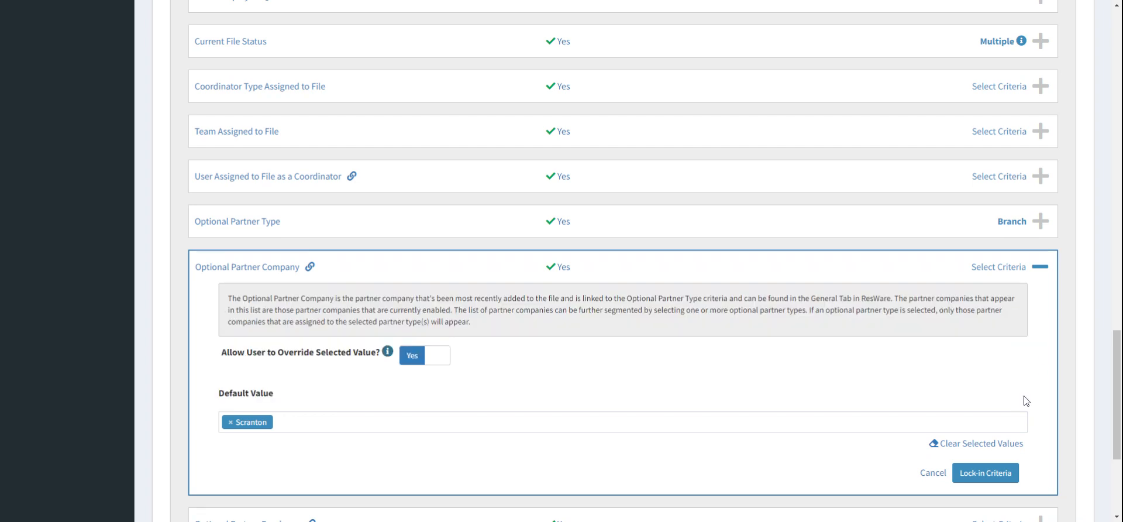
click(992, 474)
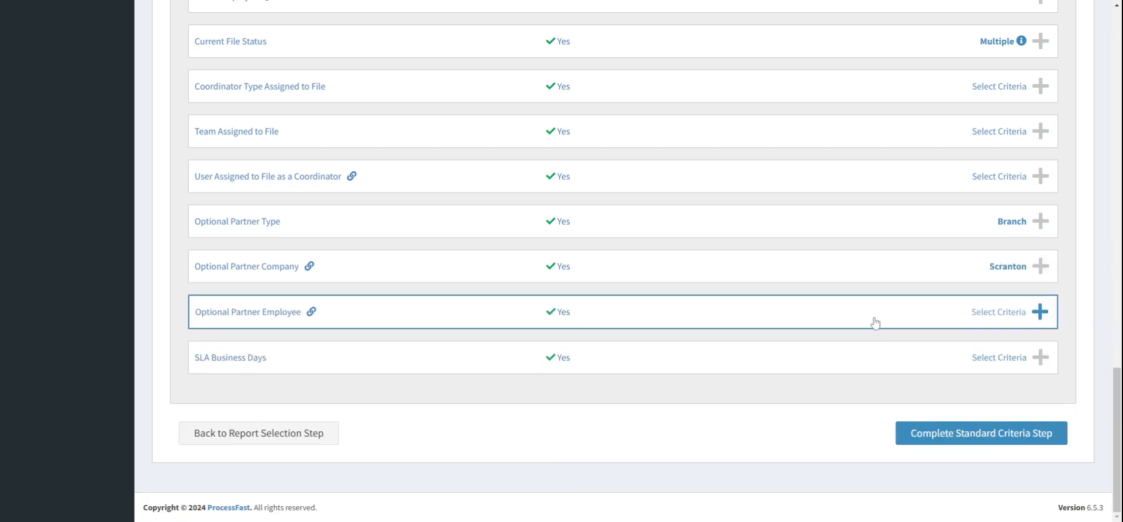
Step: Set the Optional Partner Employee default value to the third listed partner employee and lock in the criterion
click(875, 322)
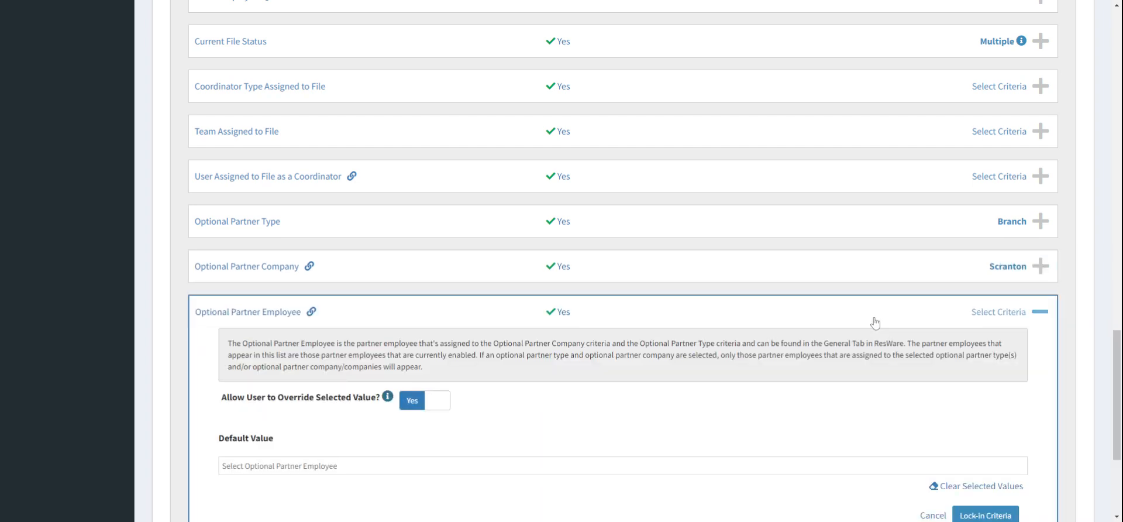
scroll(875, 322, down, 3)
click(731, 296)
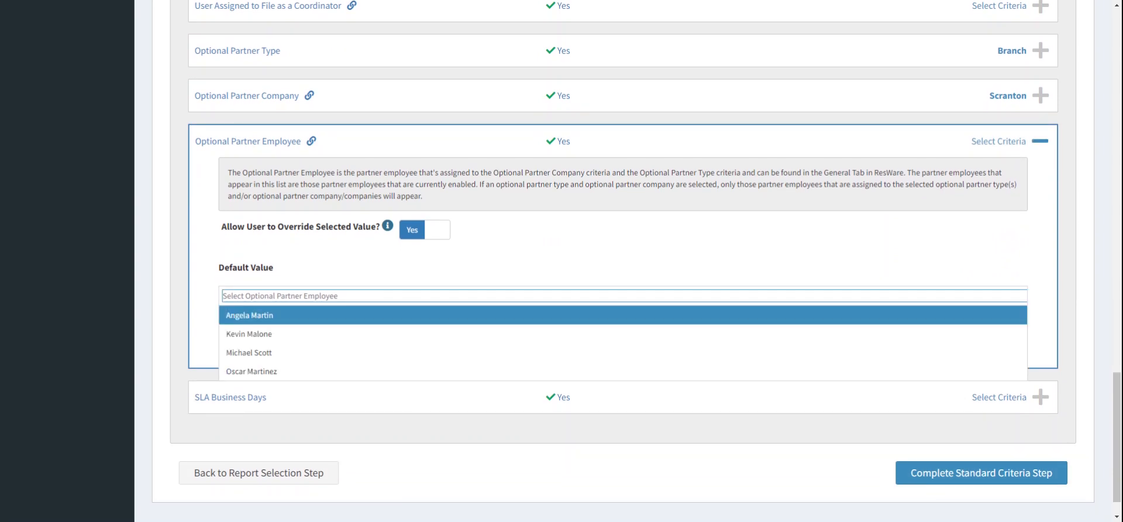
scroll(702, 258, up, 1)
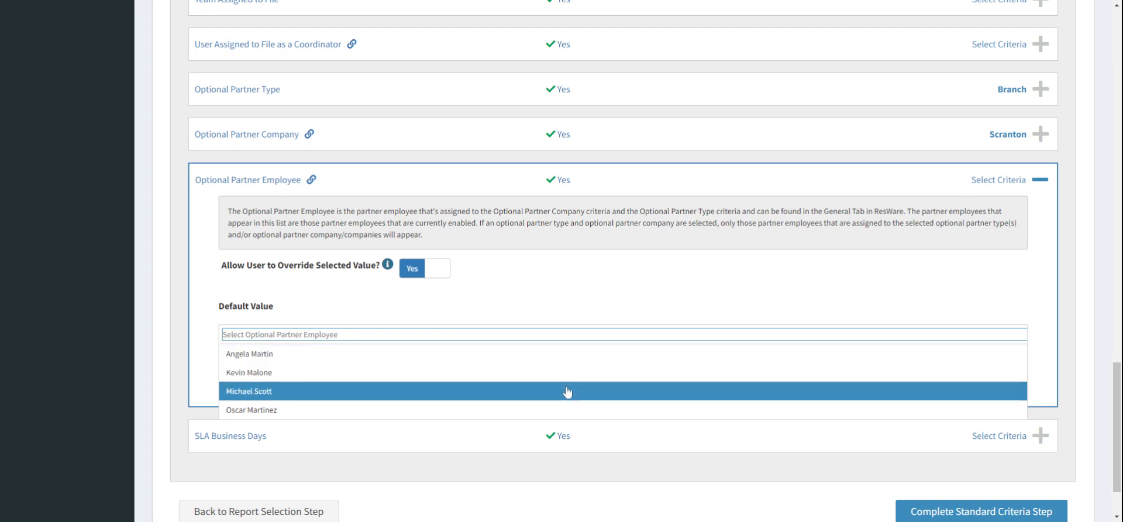
click(567, 391)
click(986, 386)
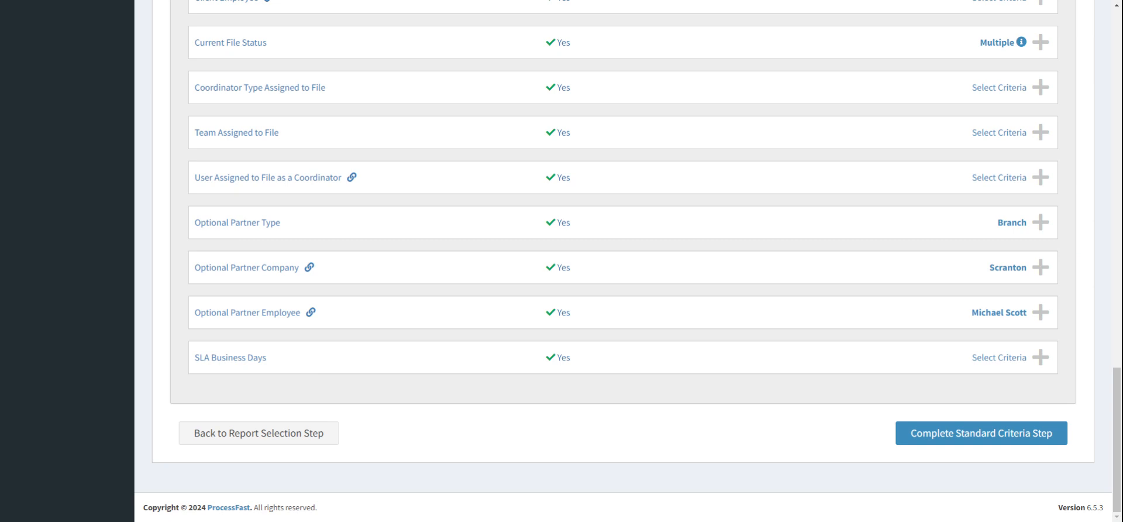
Step: Clear the Optional Partner Type default value, lock it in, and remove the linked company and employee values
click(925, 226)
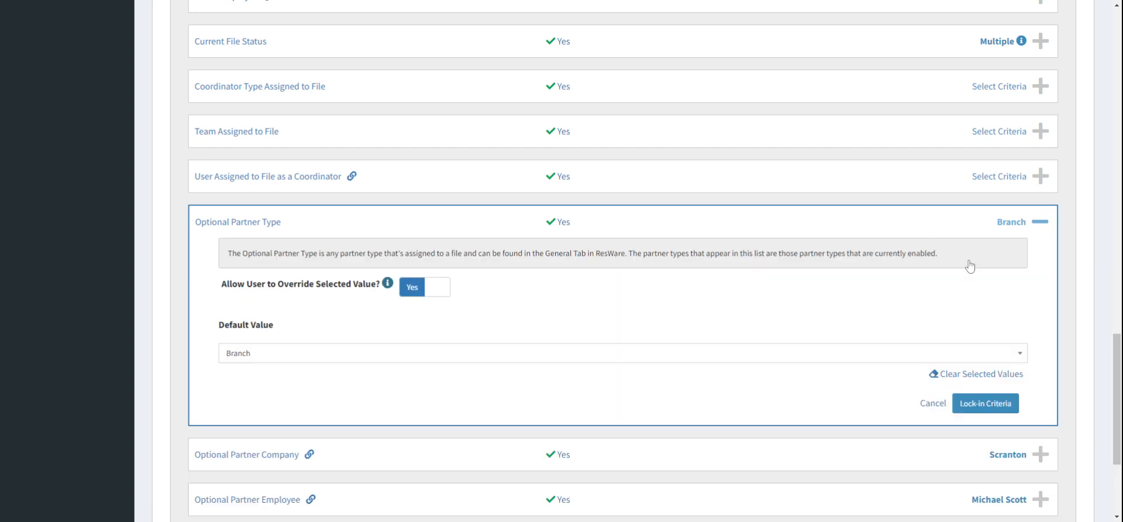
click(997, 373)
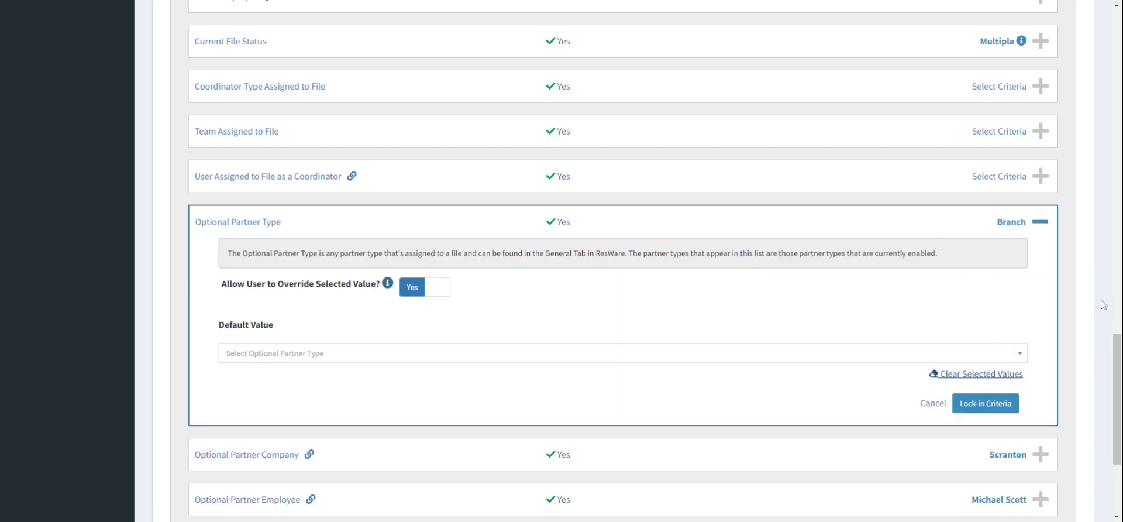
scroll(1099, 257, down, 2)
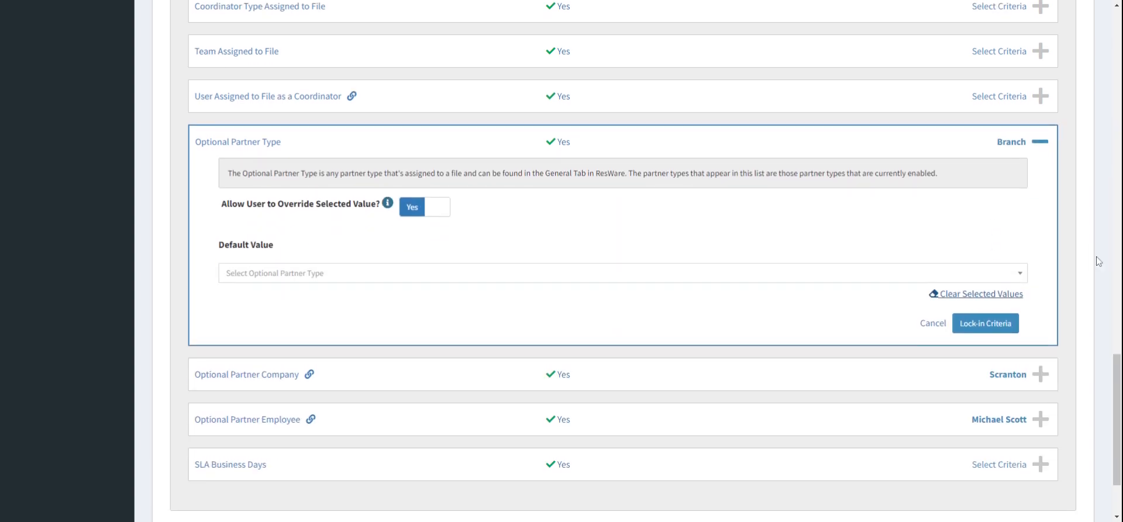
click(987, 324)
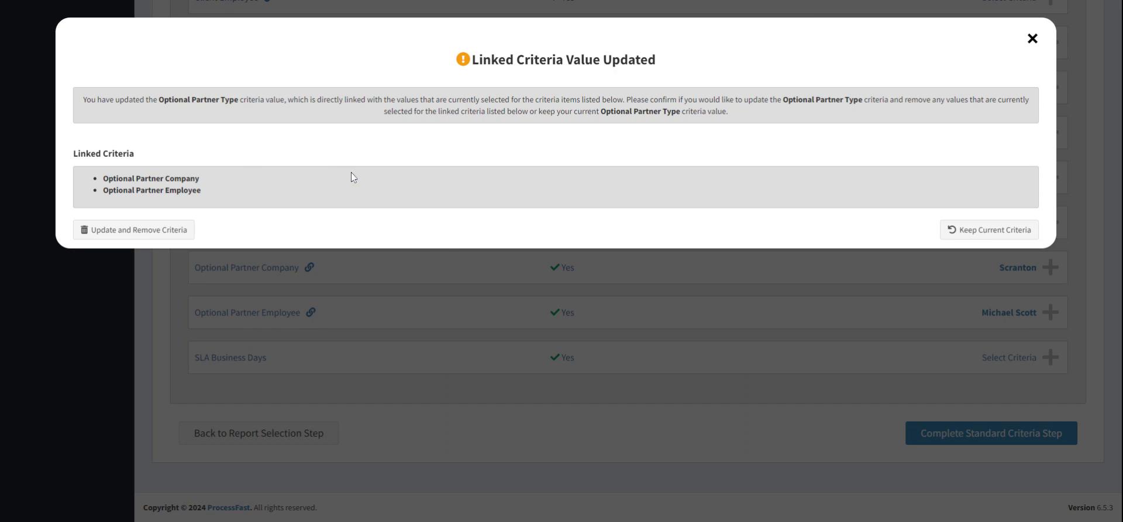
click(186, 234)
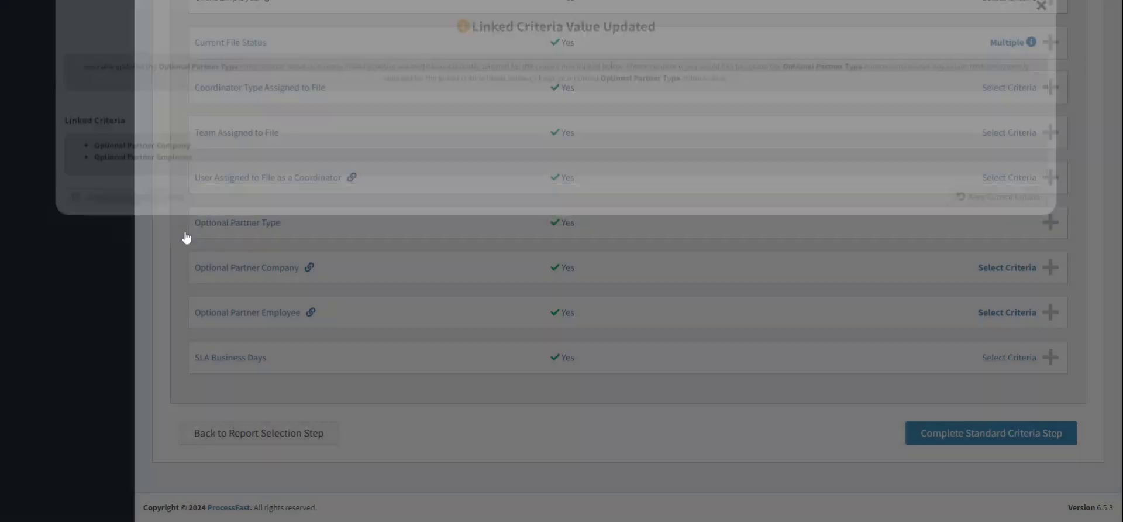
Step: Complete the Standard Criteria step to move on to Criteria Lock-in
scroll(689, 296, up, 1)
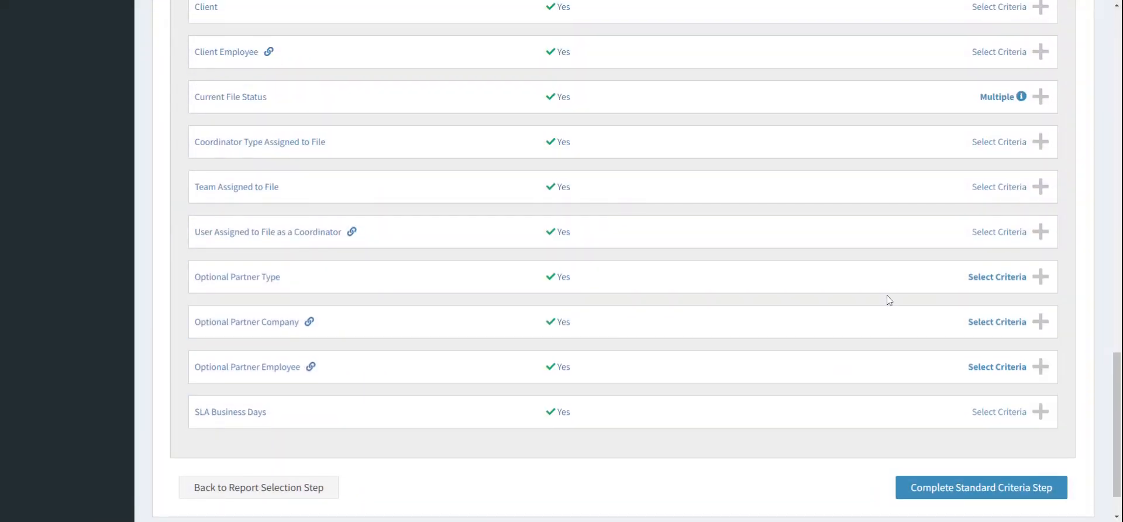
scroll(887, 300, up, 20)
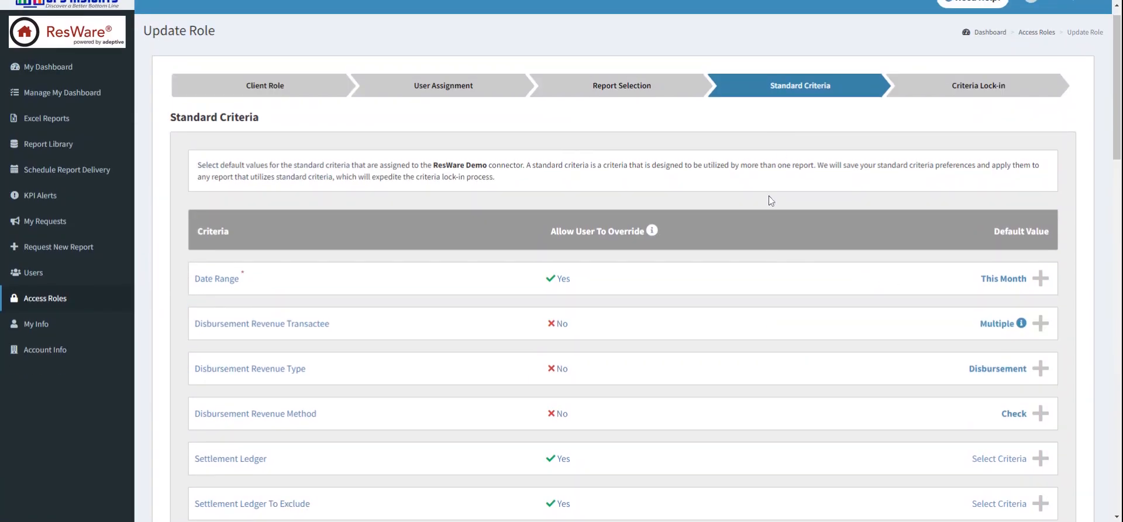
scroll(770, 201, down, 20)
click(978, 434)
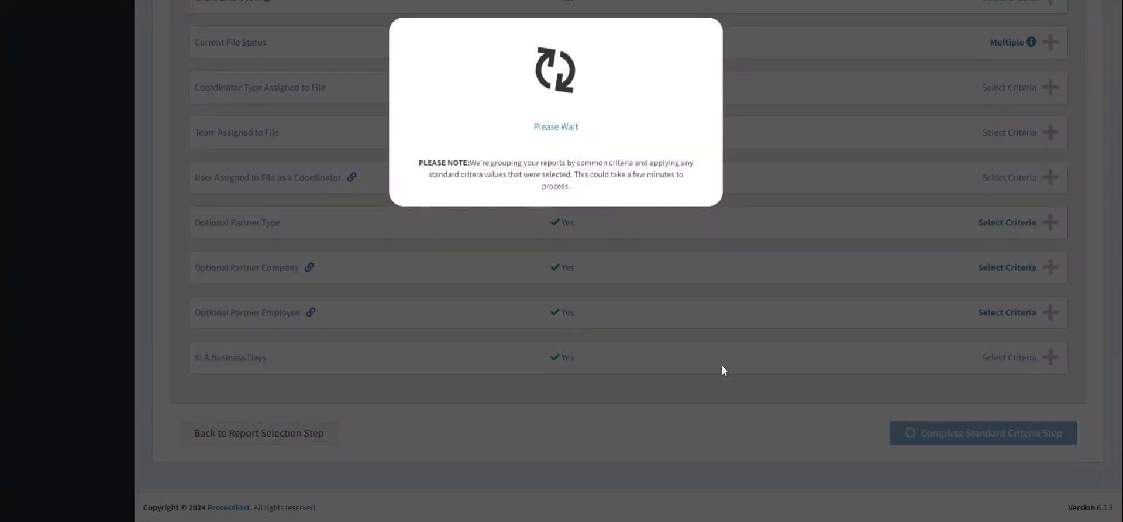
scroll(651, 155, down, 1)
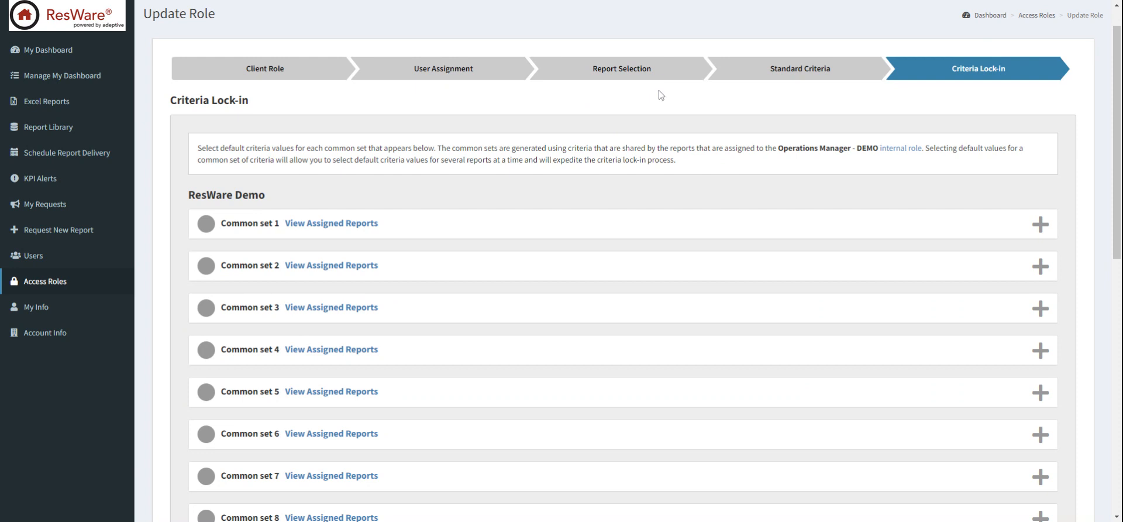
Step: Look through the common criteria sets listed on the Criteria Lock-in step
scroll(659, 94, down, 3)
scroll(661, 96, down, 5)
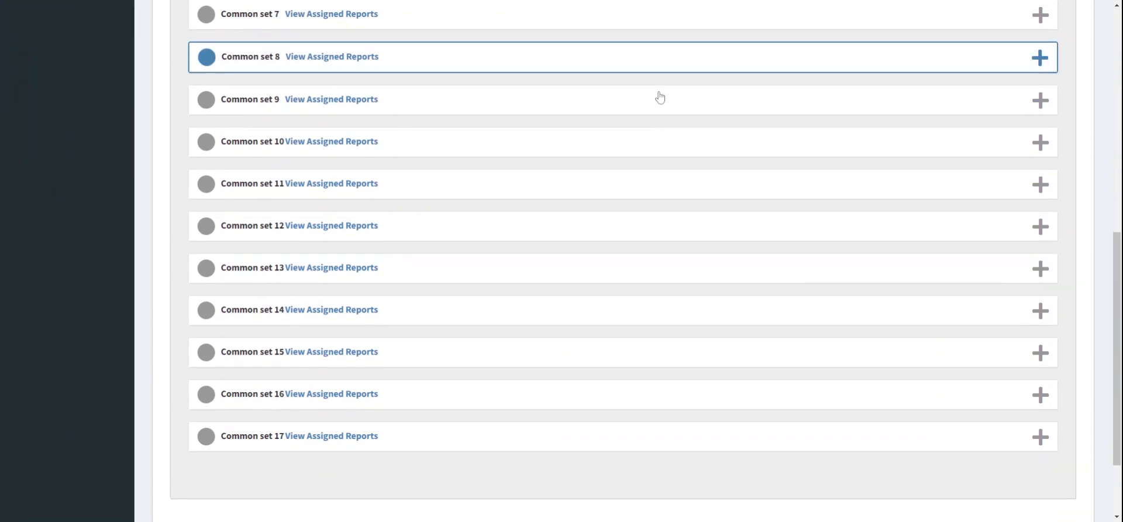
scroll(661, 96, up, 8)
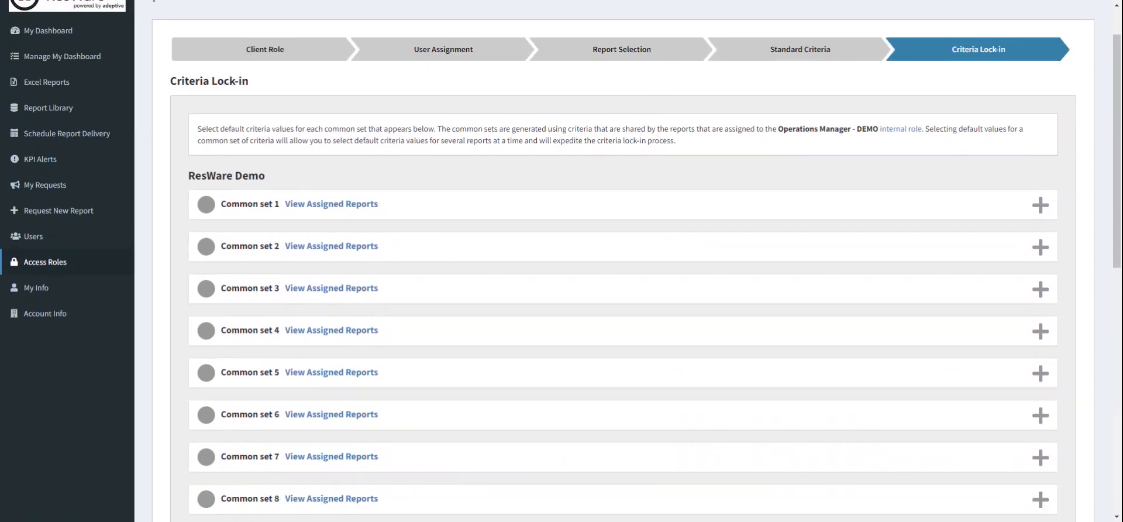
scroll(468, 113, down, 1)
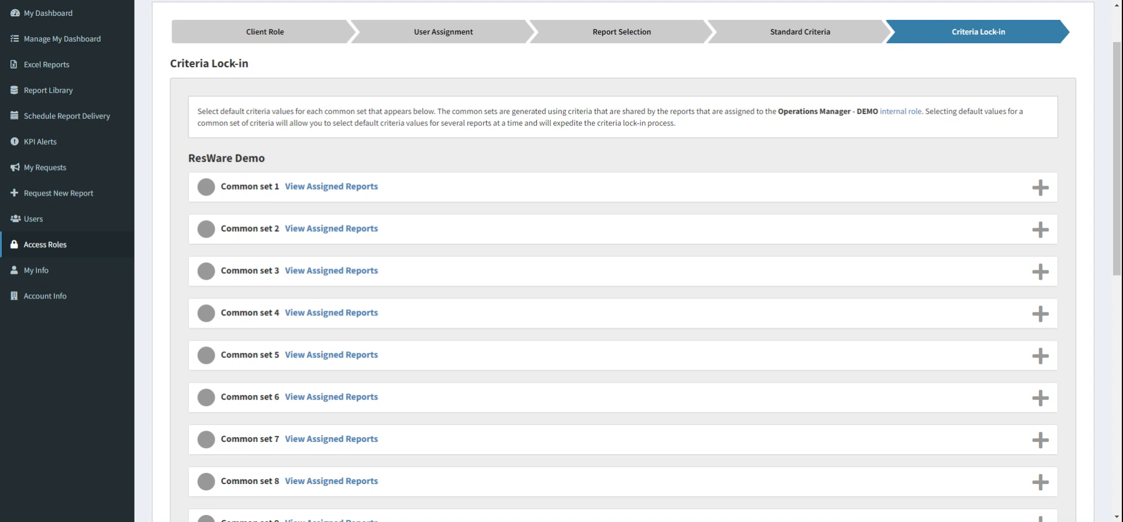
scroll(682, 131, down, 2)
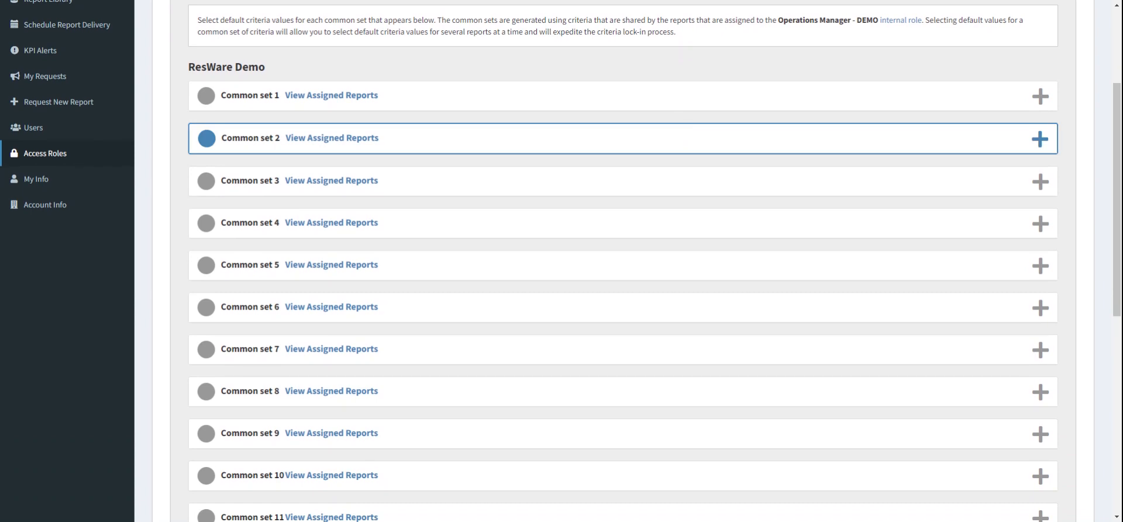
scroll(507, 59, up, 2)
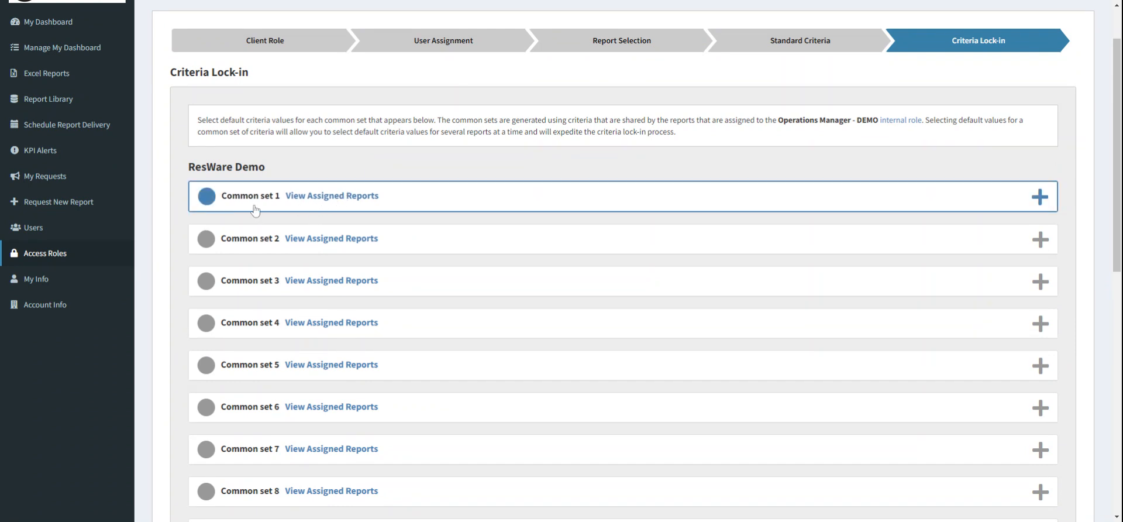
scroll(322, 210, down, 7)
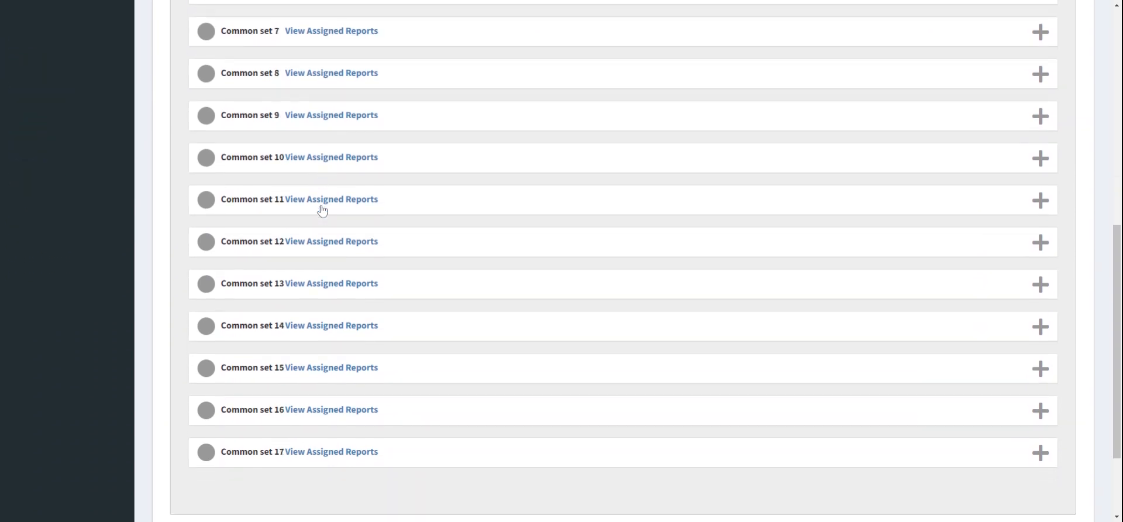
scroll(322, 210, up, 3)
scroll(322, 210, up, 5)
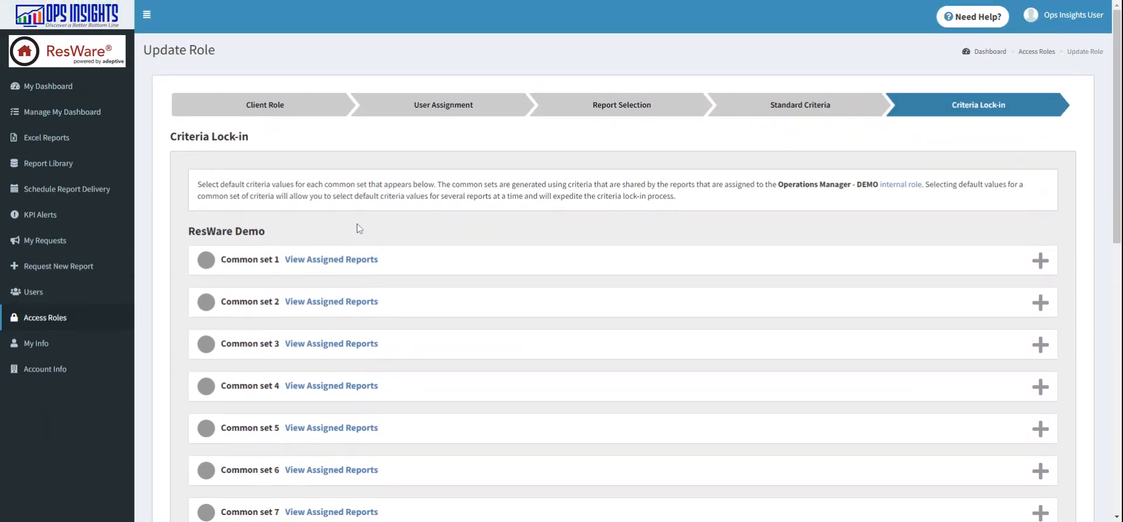
Step: View the reports assigned to Common set 1 and expand the set to review its default criteria
click(344, 261)
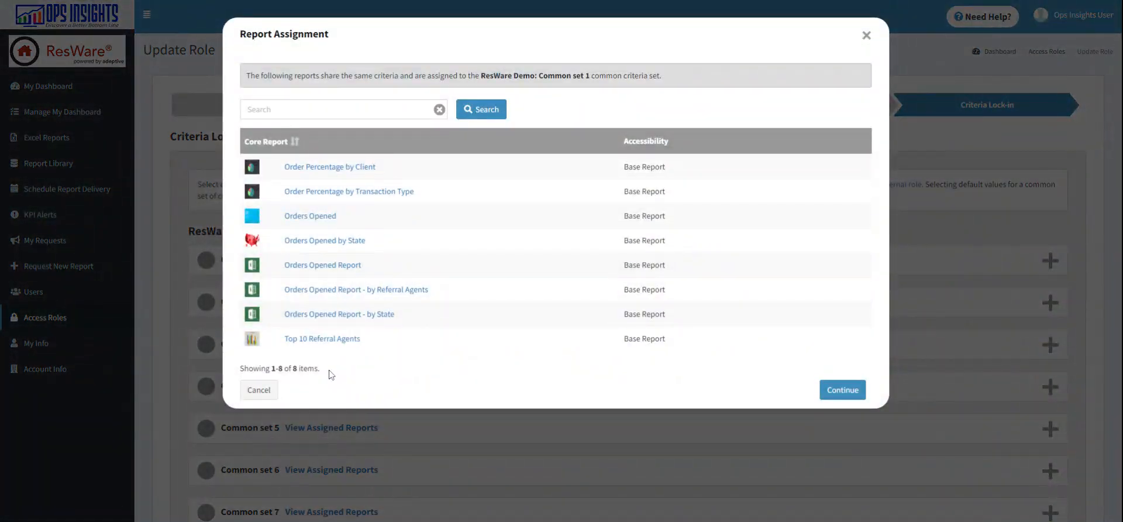
click(271, 393)
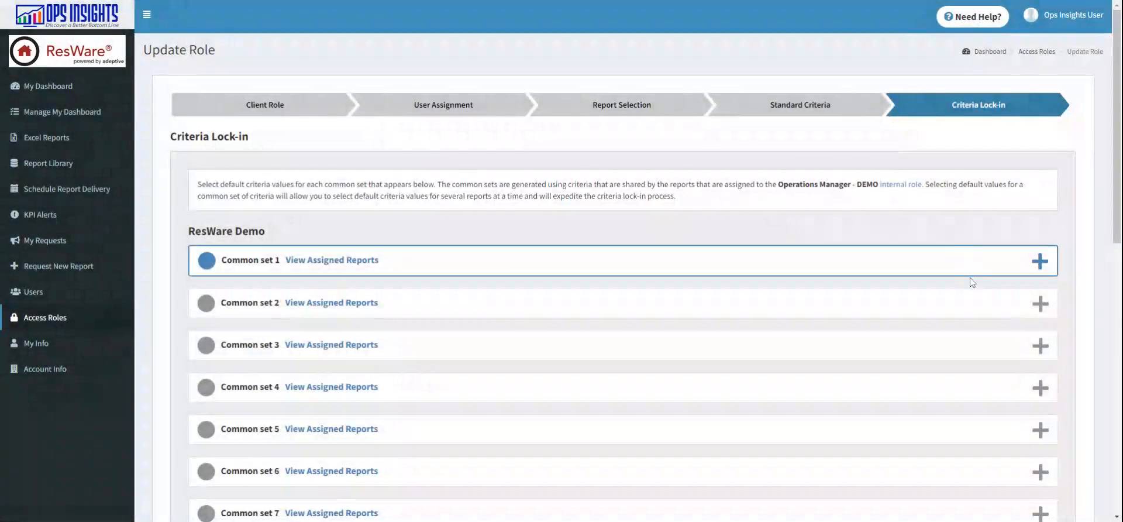
click(1003, 269)
scroll(998, 267, down, 4)
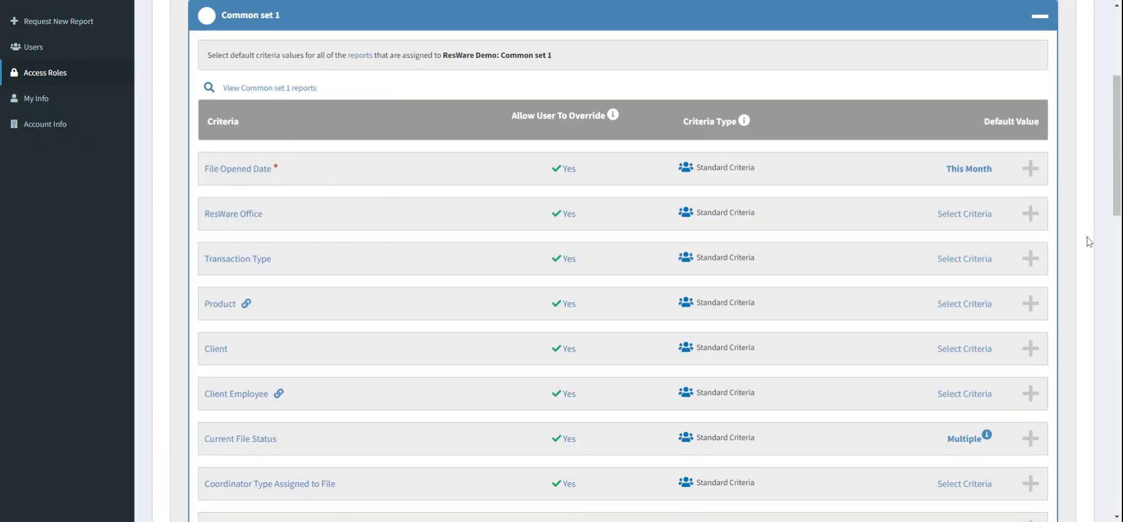
scroll(1059, 234, down, 1)
scroll(1059, 234, down, 1)
scroll(1059, 234, up, 1)
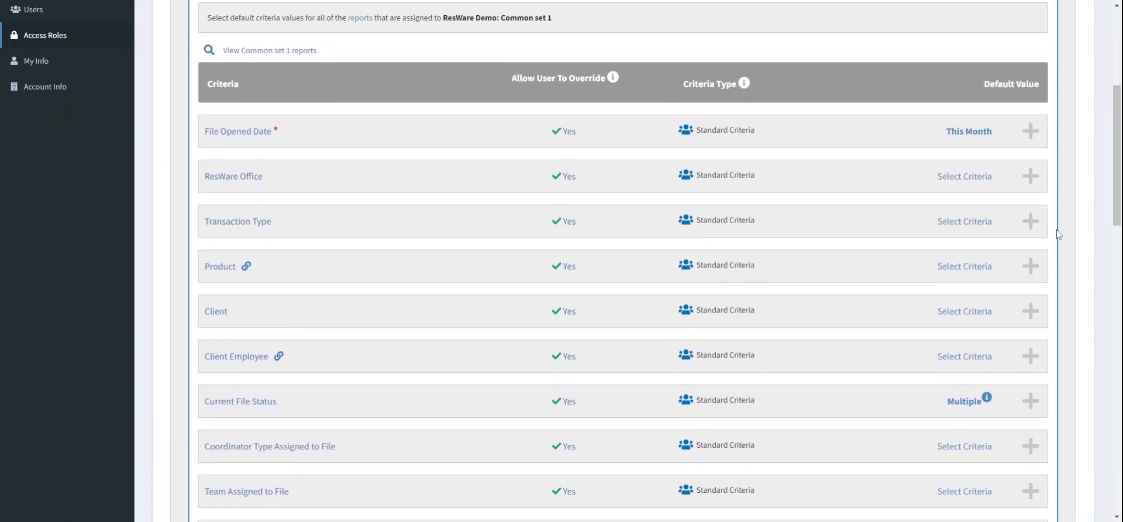
Step: Review Common set 1's assigned reports and criteria, then lock in its default values
click(267, 54)
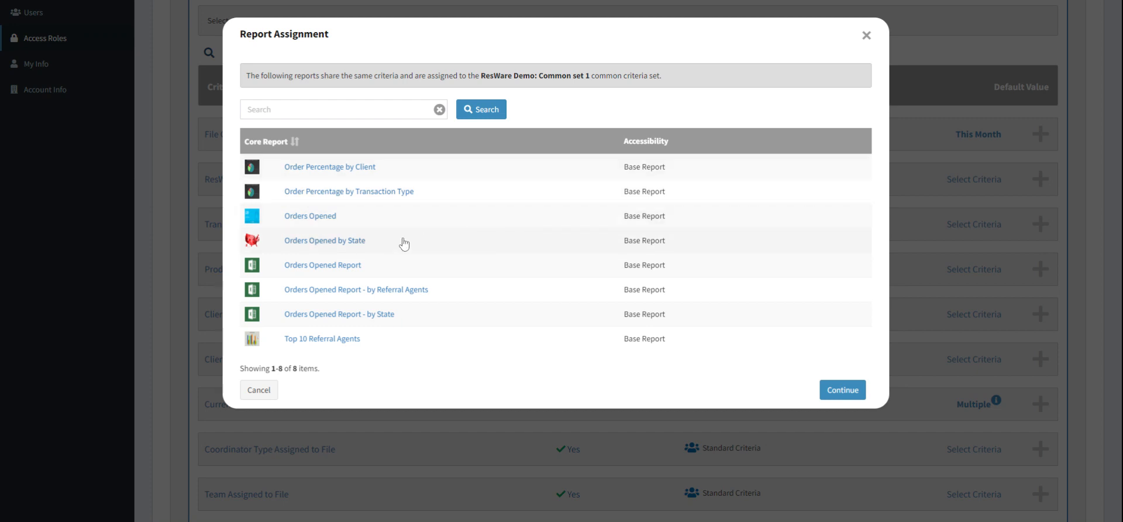
click(873, 47)
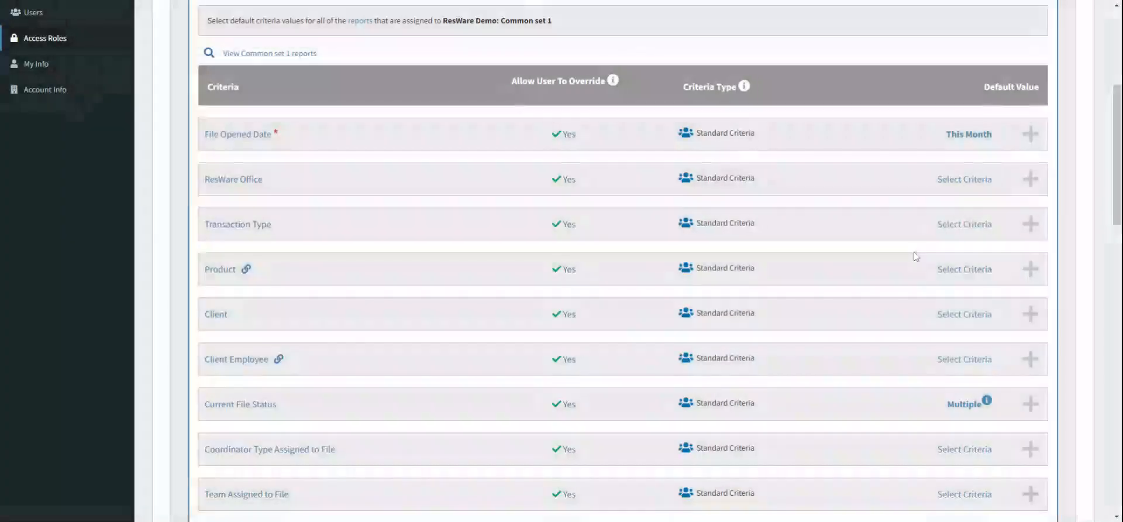
scroll(914, 253, down, 3)
scroll(914, 252, up, 5)
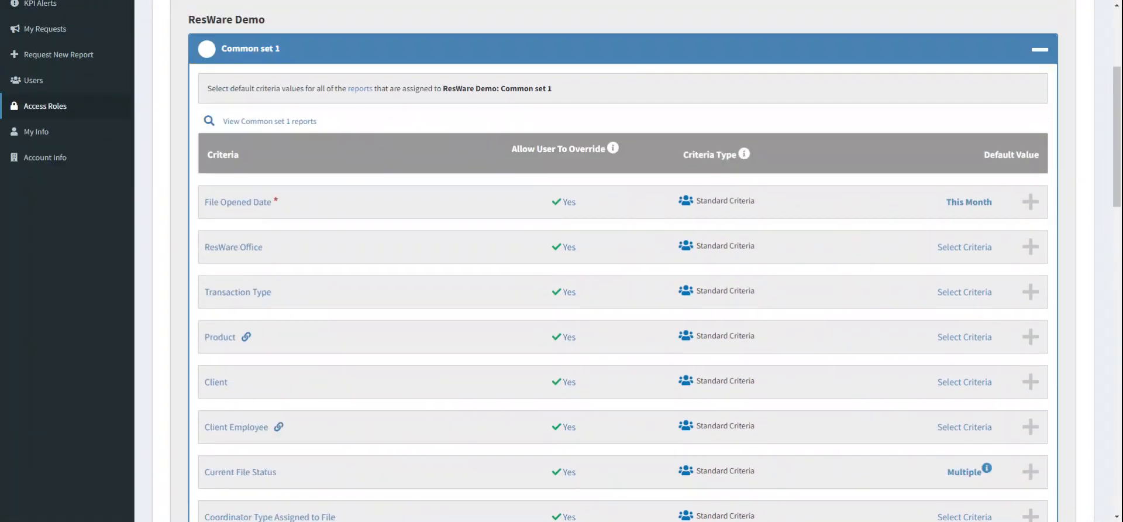
scroll(735, 188, down, 3)
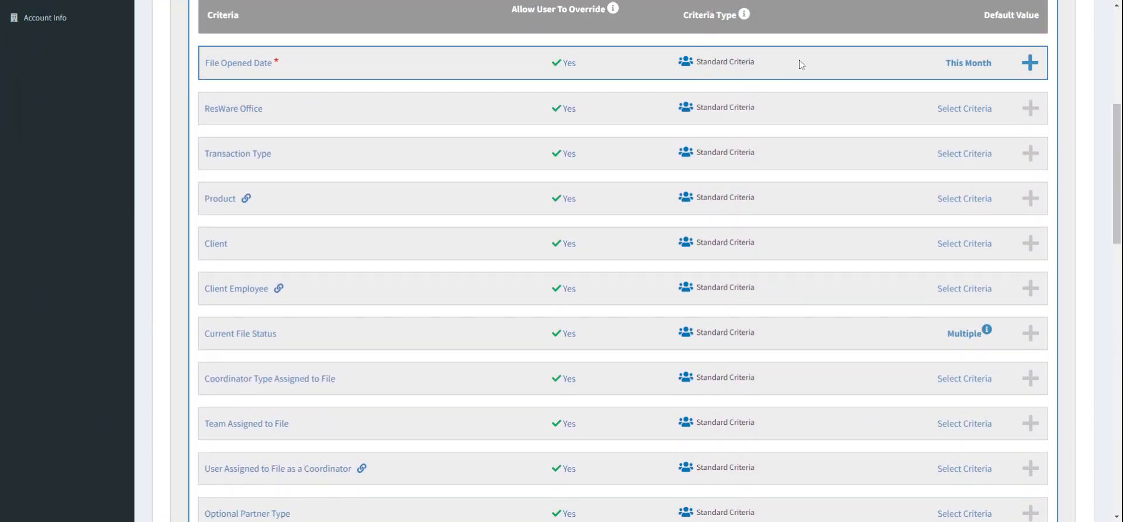
scroll(825, 310, down, 3)
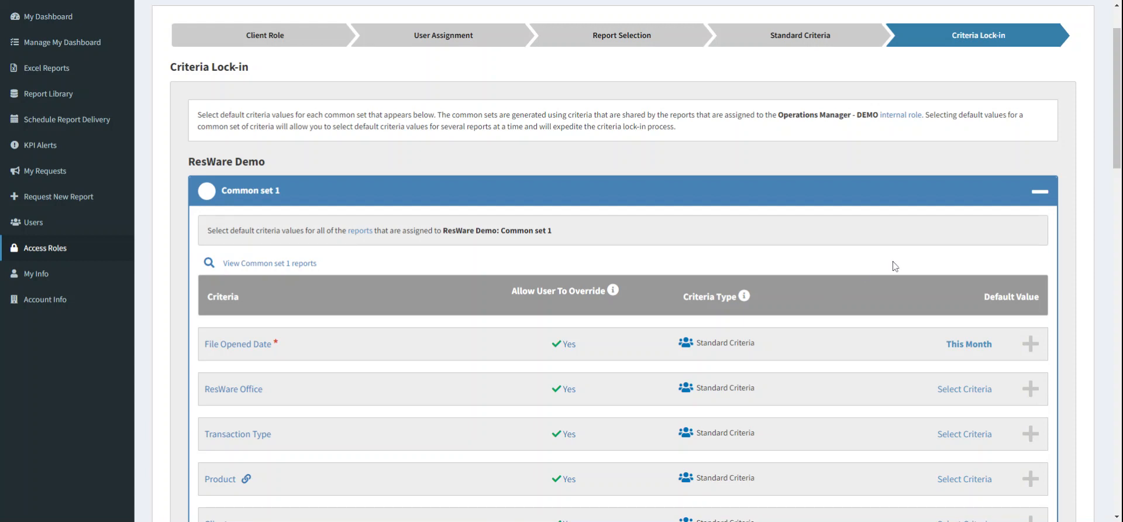
scroll(875, 210, down, 1)
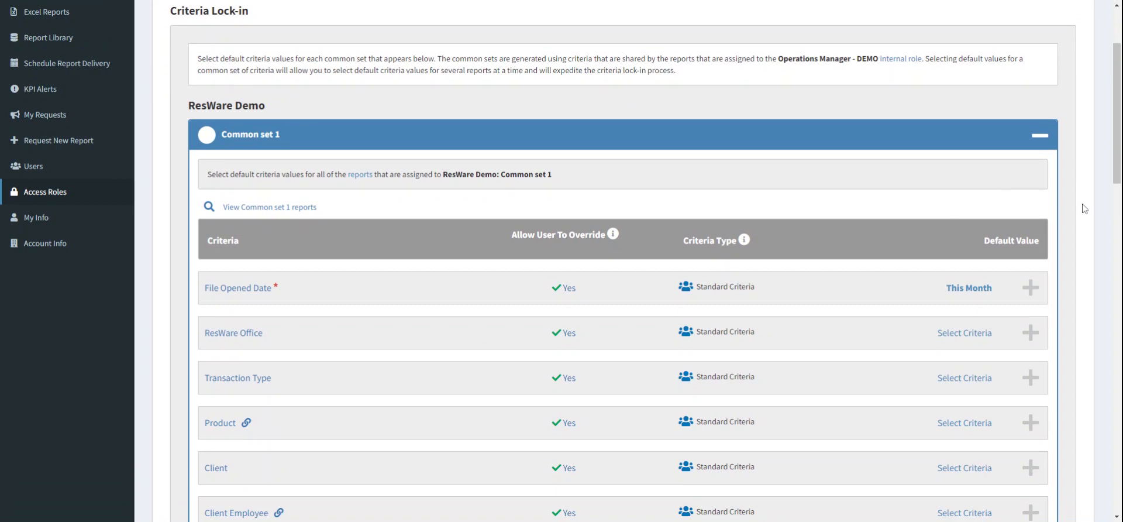
scroll(1083, 208, down, 1)
scroll(1083, 209, down, 1)
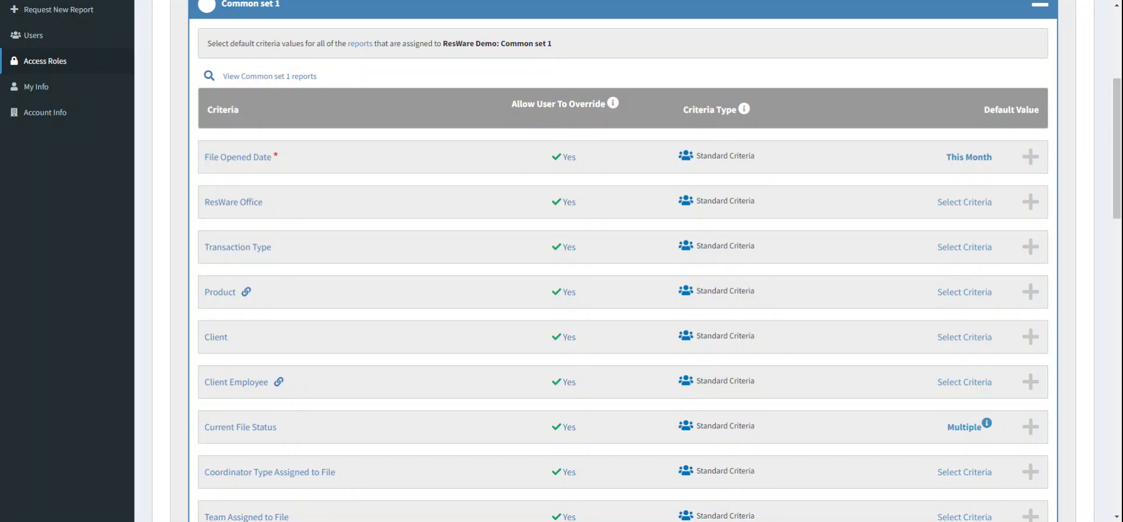
scroll(622, 261, down, 2)
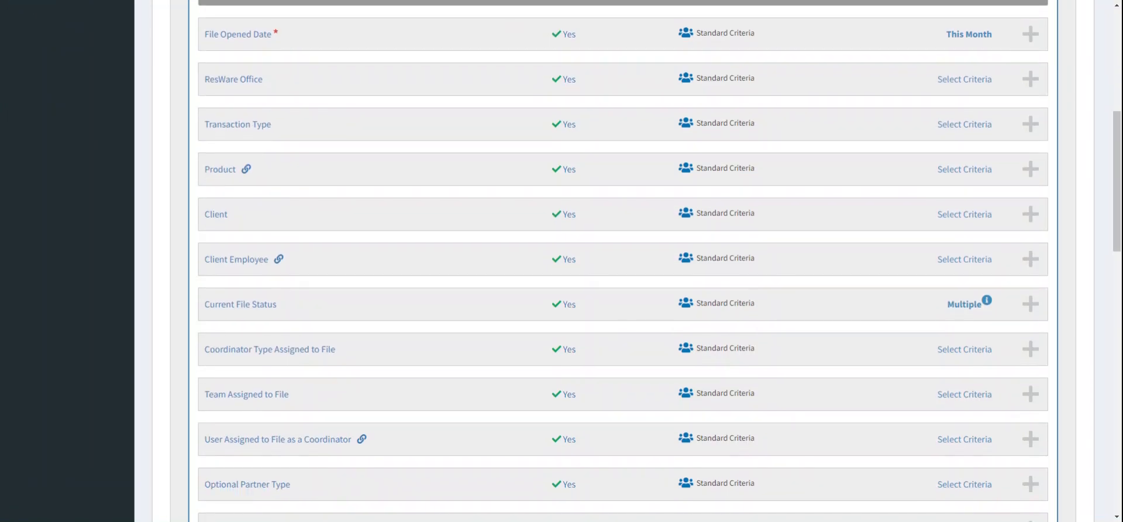
scroll(622, 261, down, 2)
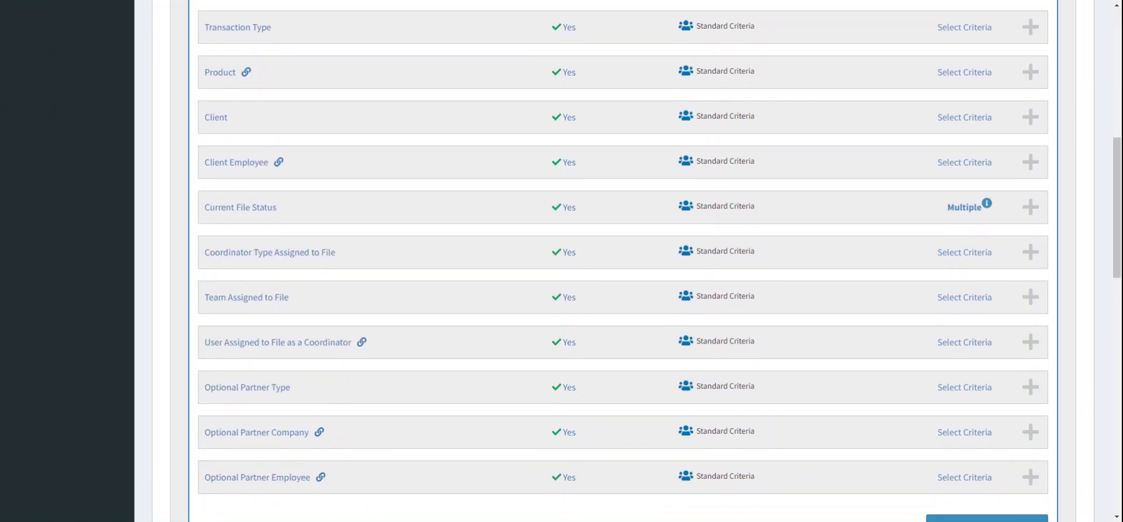
scroll(622, 261, down, 1)
scroll(622, 261, up, 5)
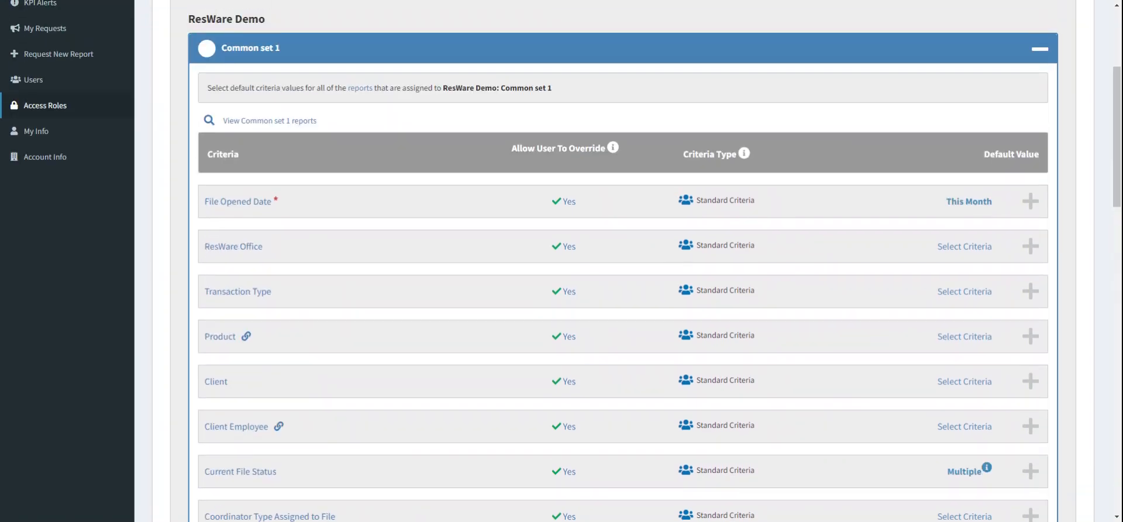
scroll(1091, 171, down, 6)
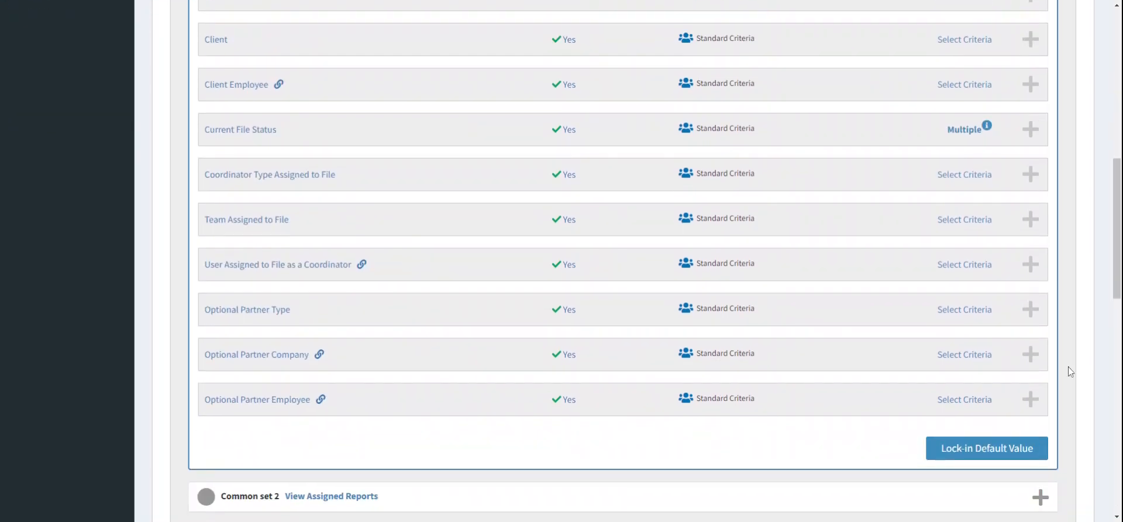
click(992, 452)
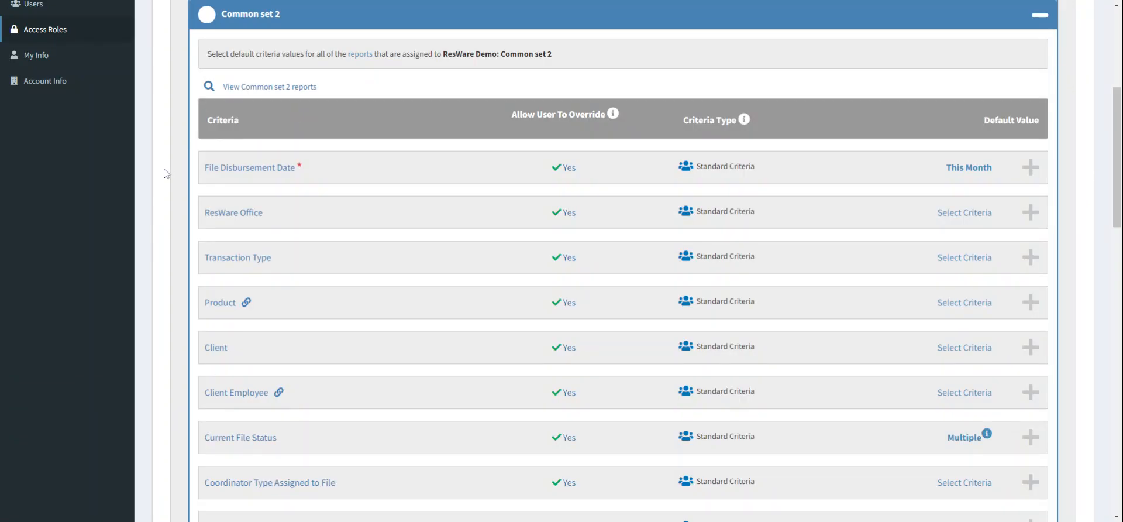
Step: View the reports assigned to Common set 2 and lock in that set's default values
click(285, 88)
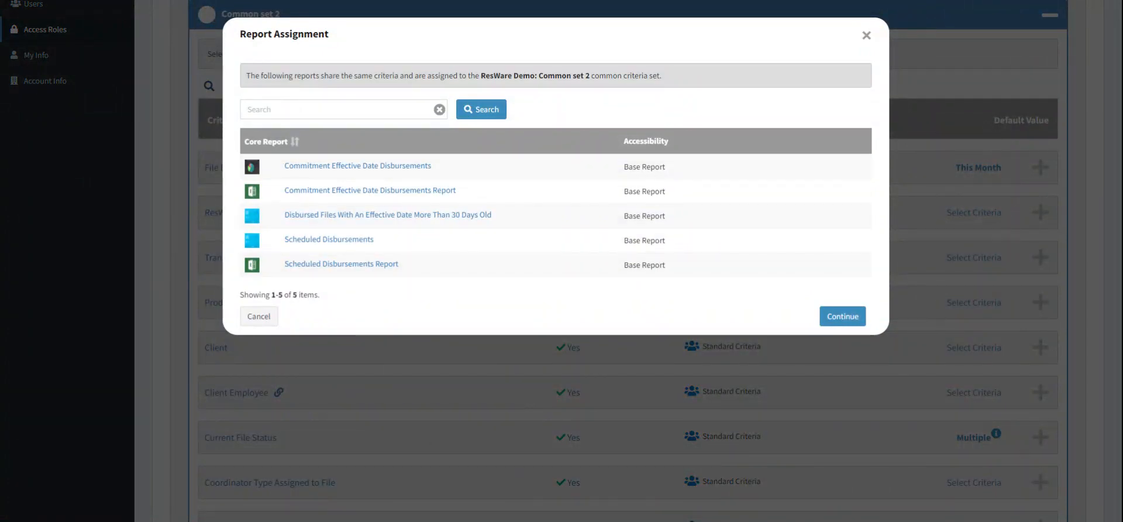
click(259, 316)
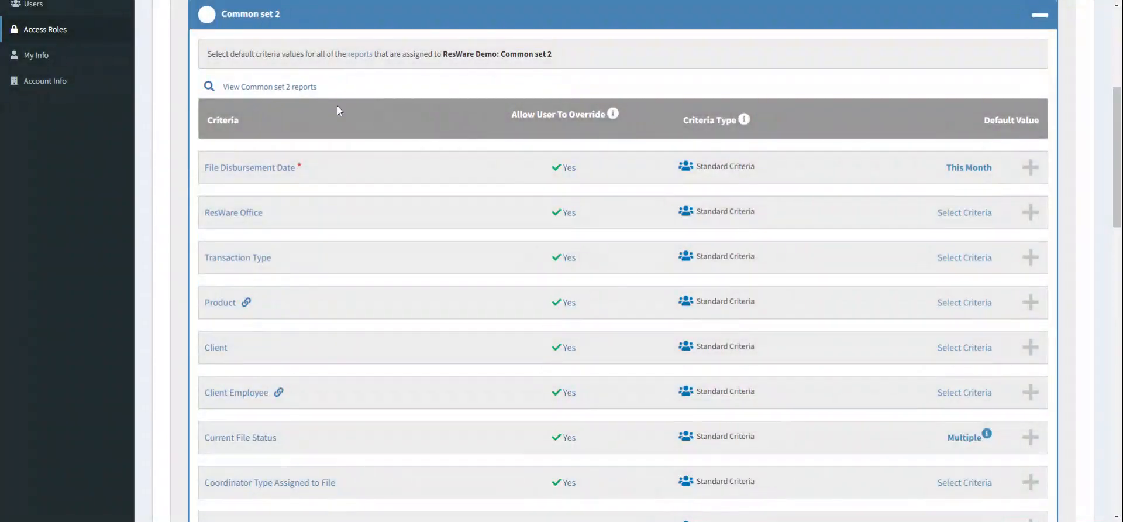
click(303, 88)
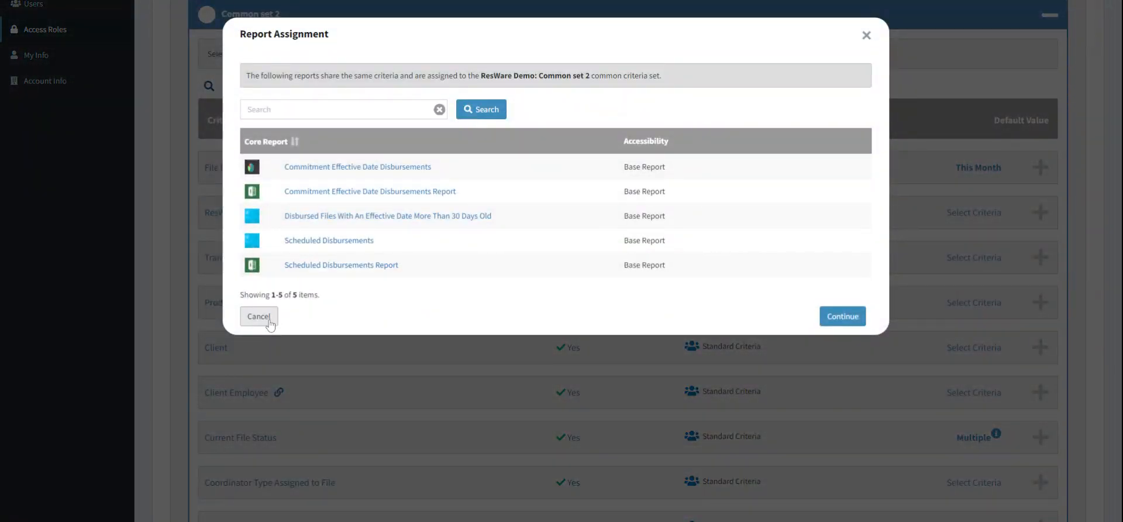
click(259, 316)
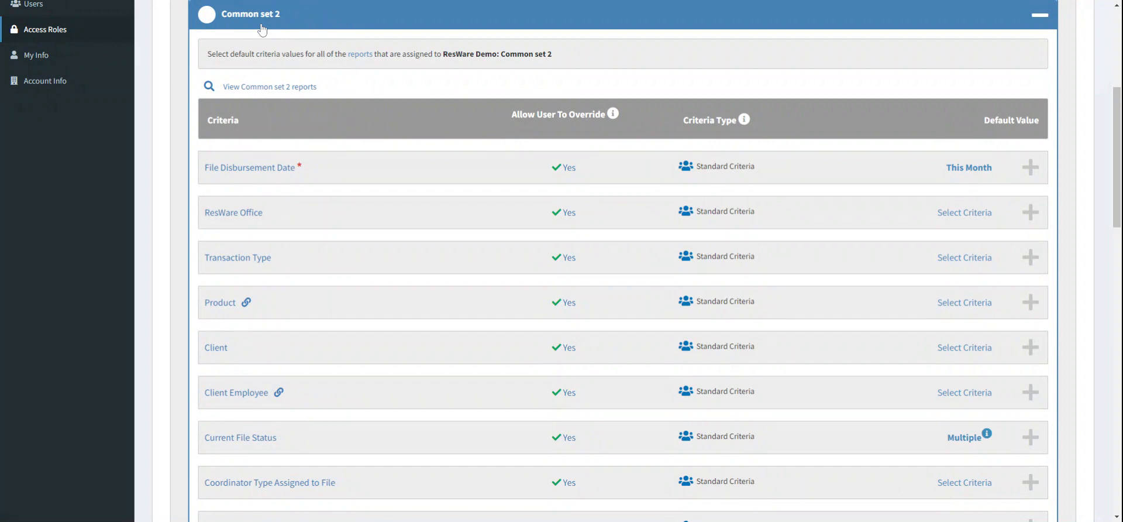
scroll(608, 105, down, 3)
scroll(608, 104, up, 2)
scroll(609, 104, down, 7)
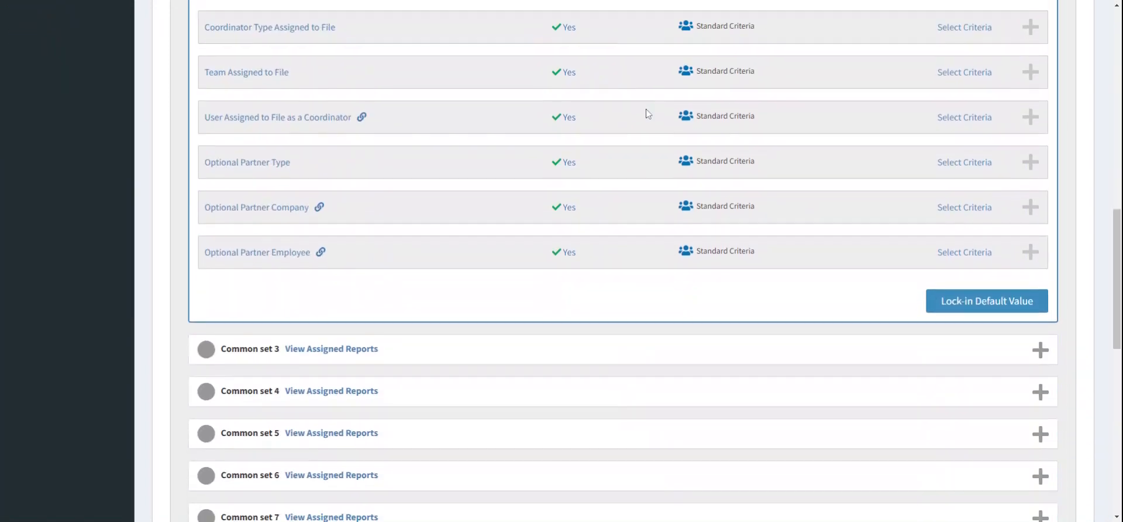
click(1006, 301)
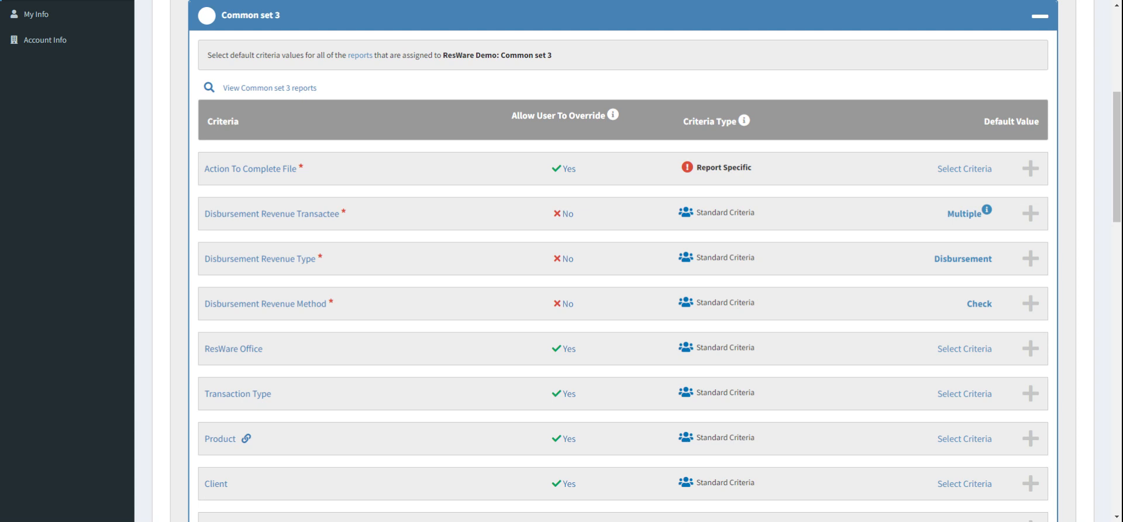
Step: View the reports assigned to Common set 3 and look over its criteria list
scroll(562, 261, down, 1)
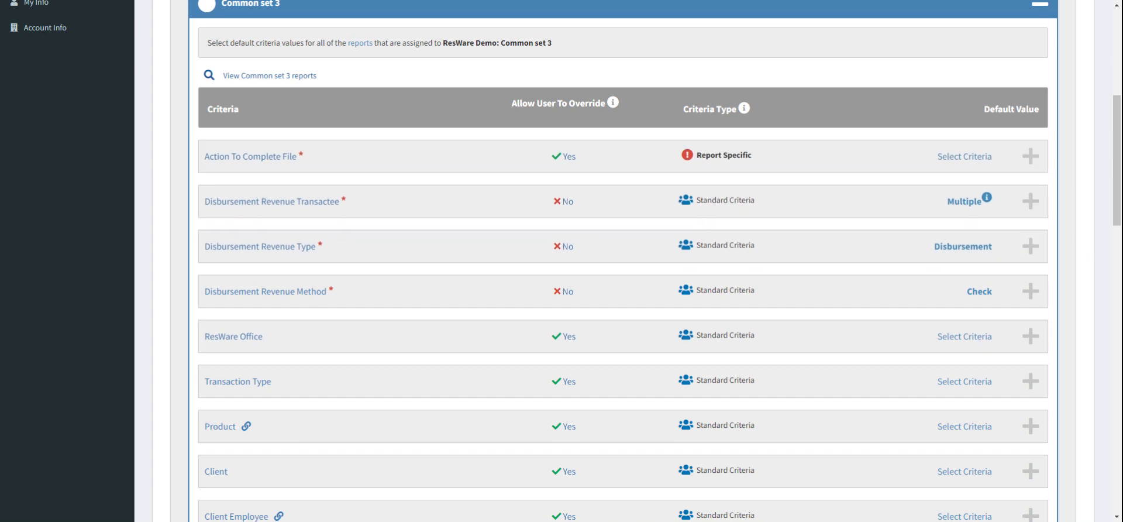
click(290, 82)
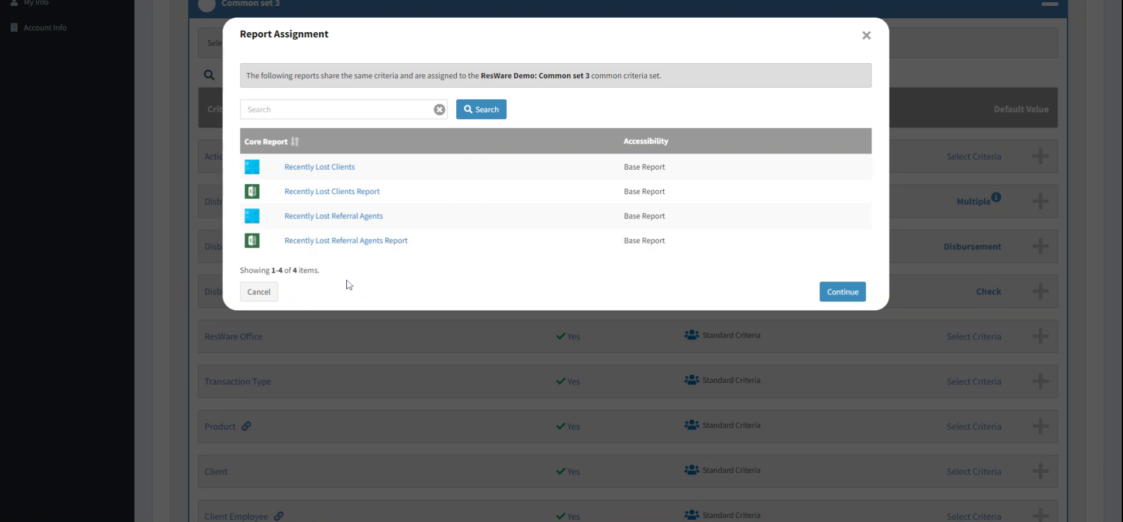
click(260, 292)
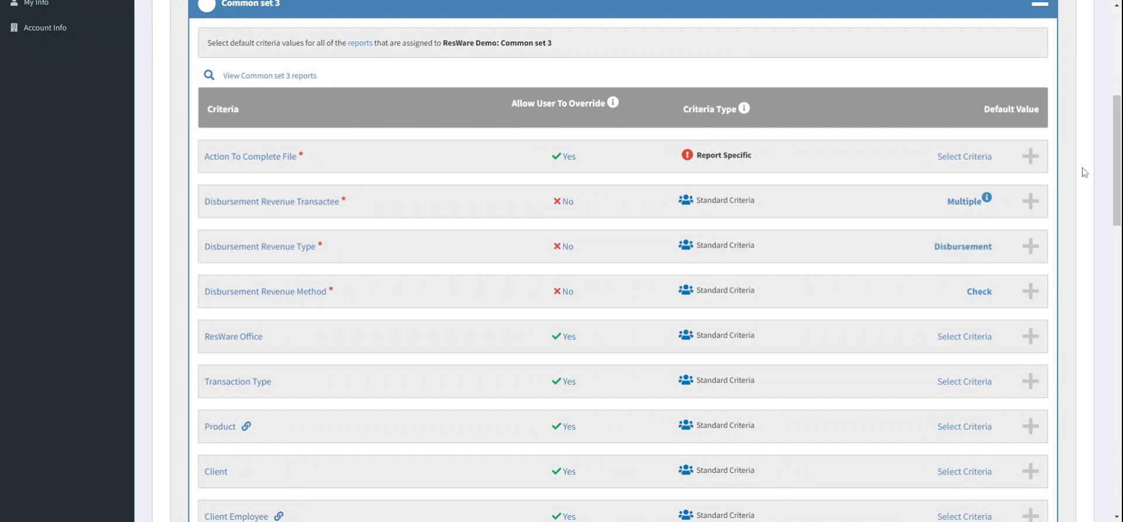
scroll(1085, 172, up, 1)
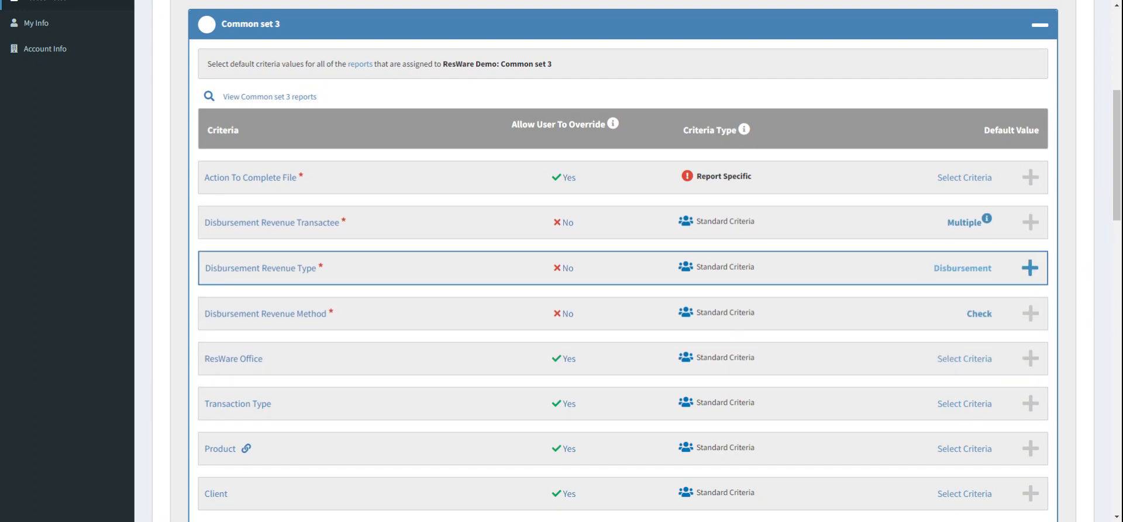
scroll(1075, 174, up, 1)
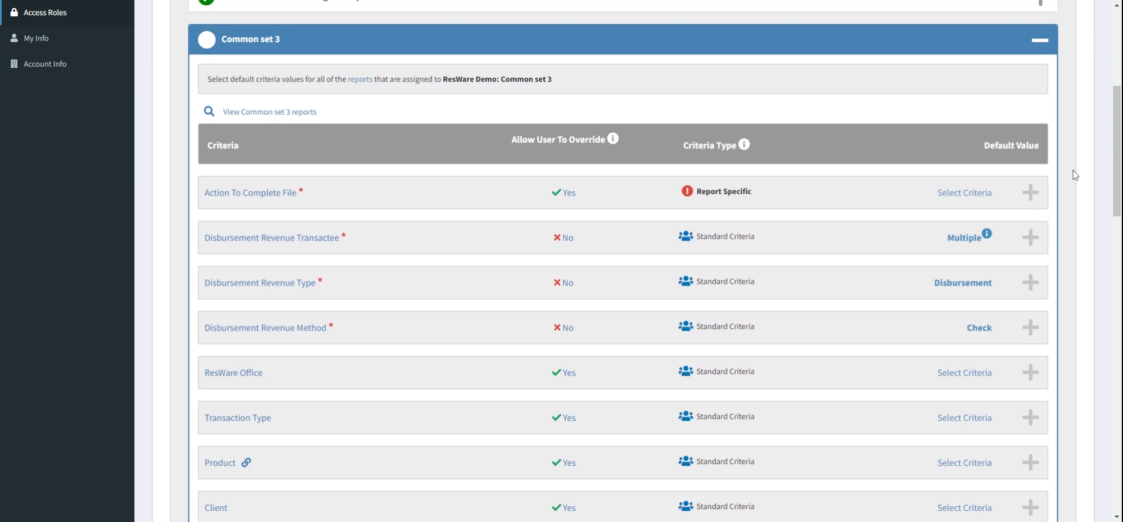
scroll(690, 67, down, 1)
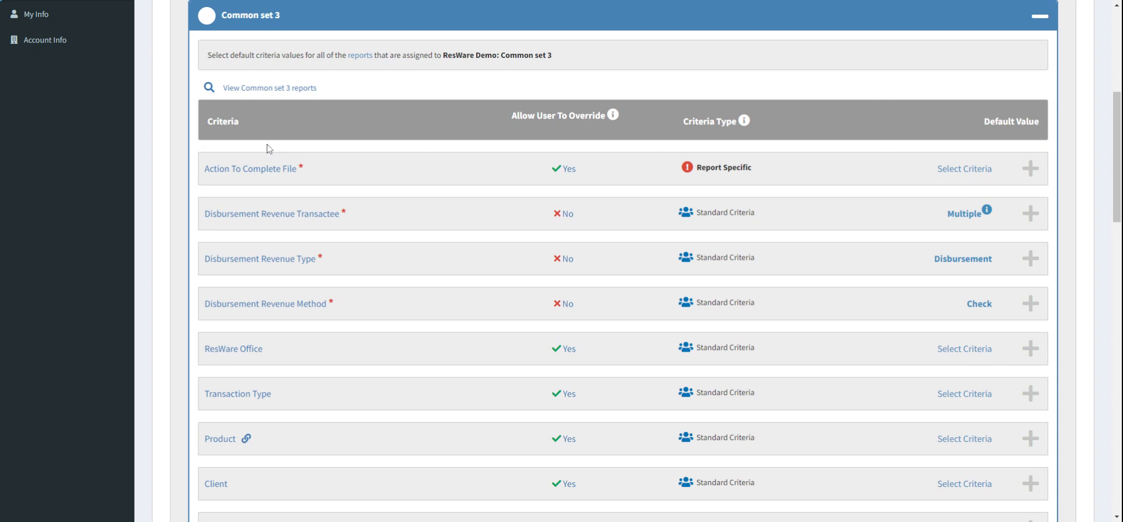
Step: Set the Action To Complete File default value to Disburse File and lock in the criterion
click(962, 171)
click(468, 294)
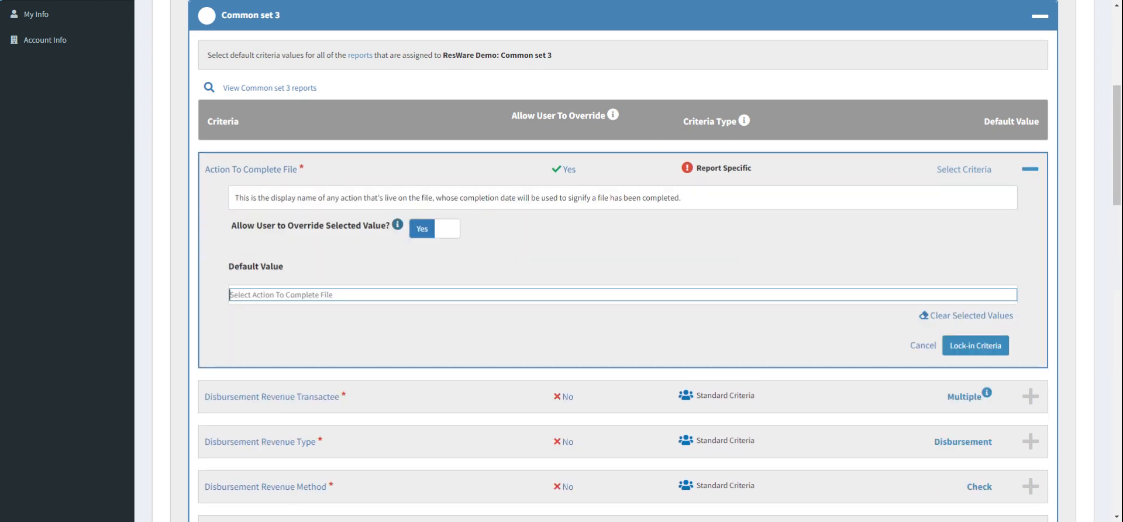
text(disburse file)
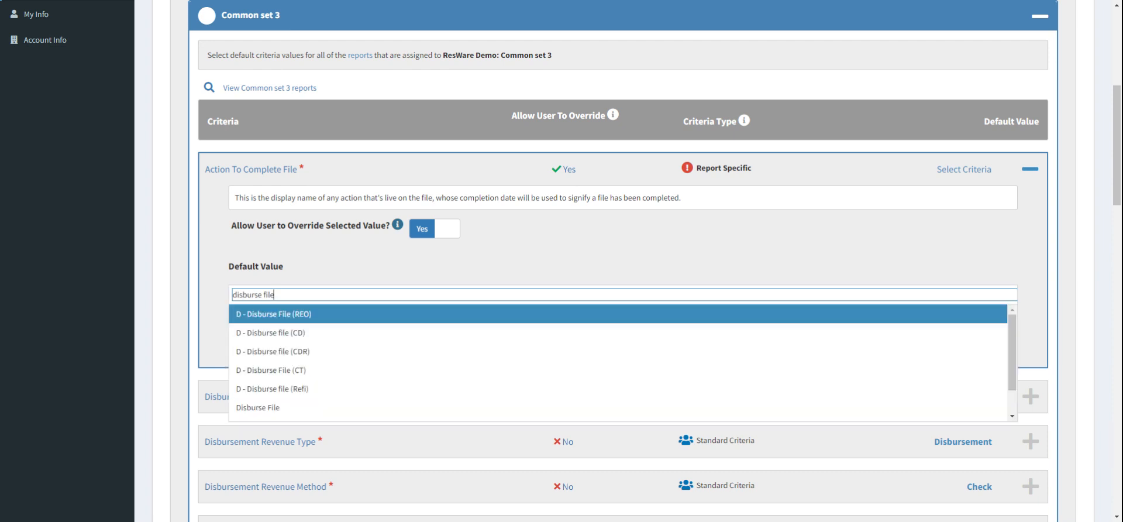
click(389, 406)
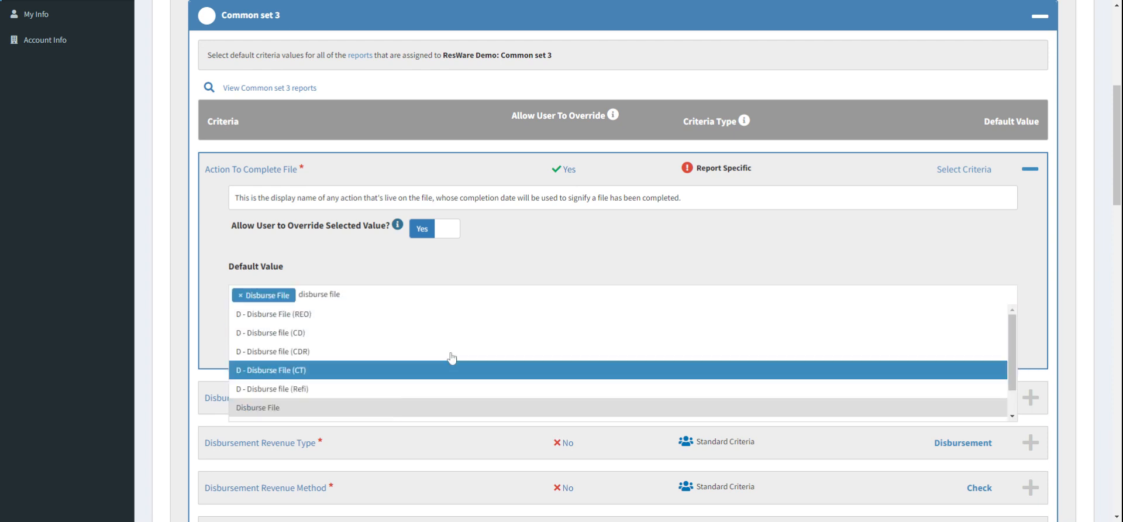
click(684, 218)
click(976, 348)
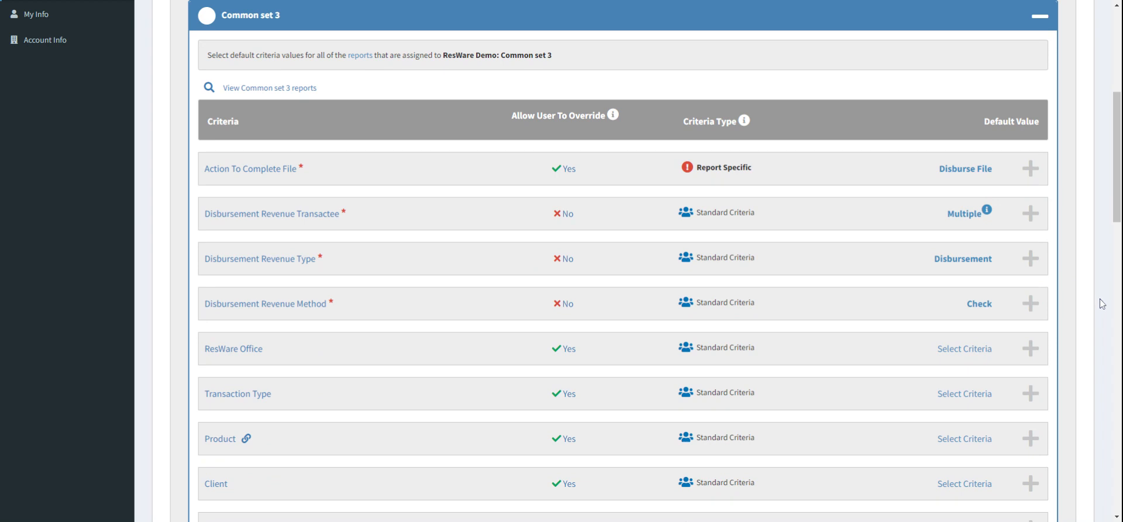
Step: Review the remaining criteria listed in Common set 3
scroll(1100, 301, down, 1)
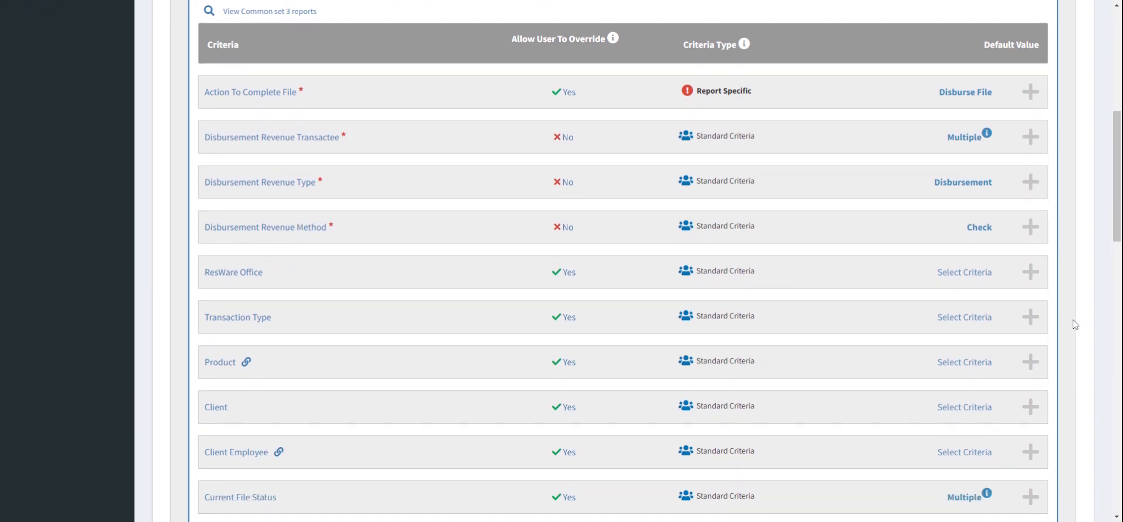
scroll(1073, 321, down, 1)
scroll(723, 164, up, 1)
drag(701, 69, 746, 69)
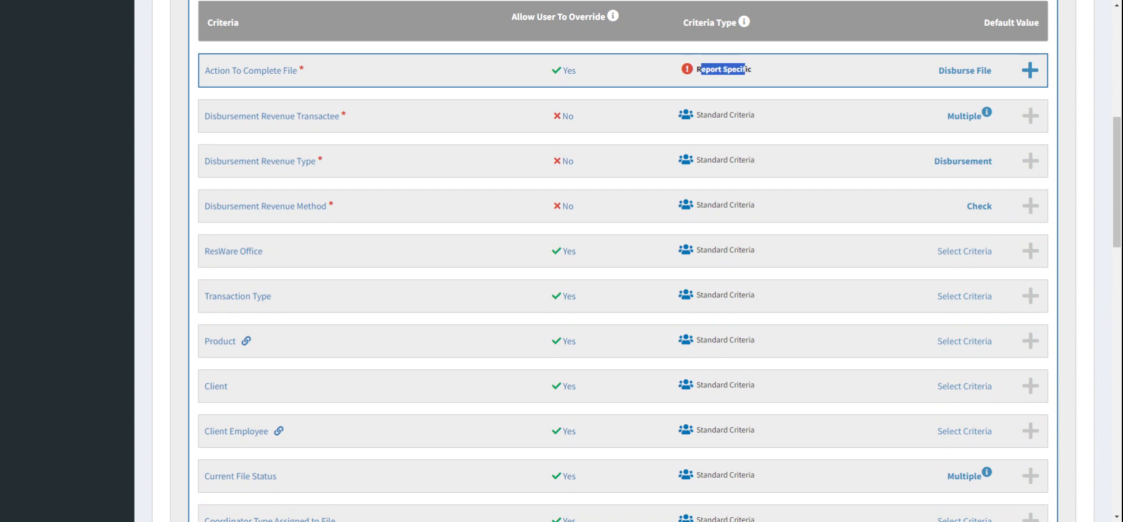
click(1092, 95)
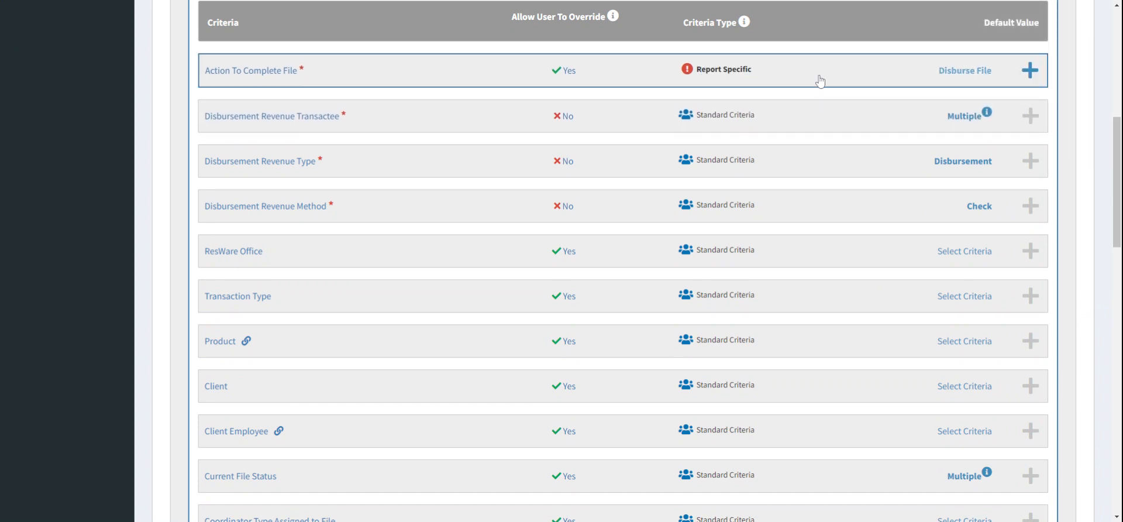
scroll(1084, 190, down, 1)
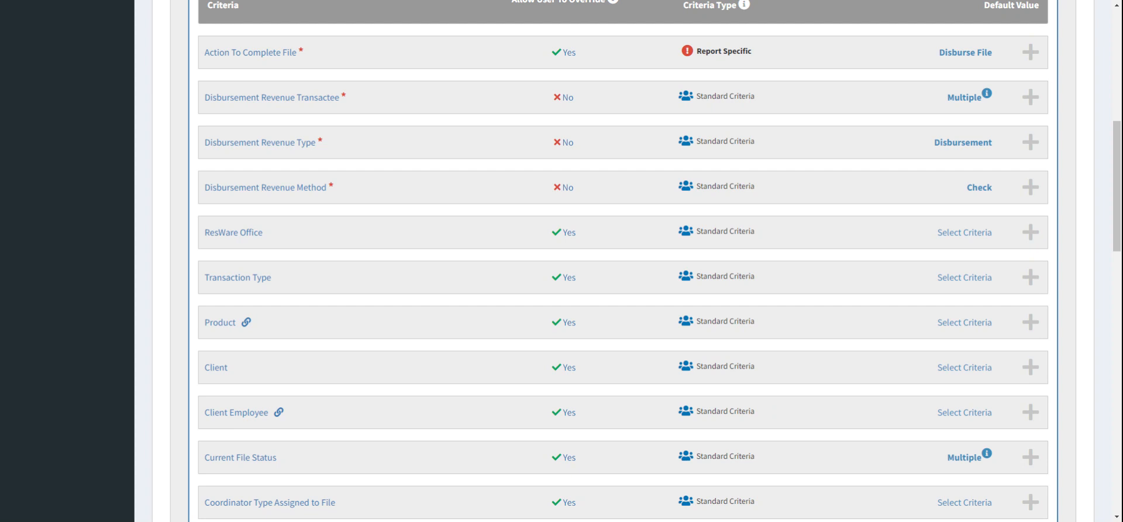
scroll(1090, 181, down, 1)
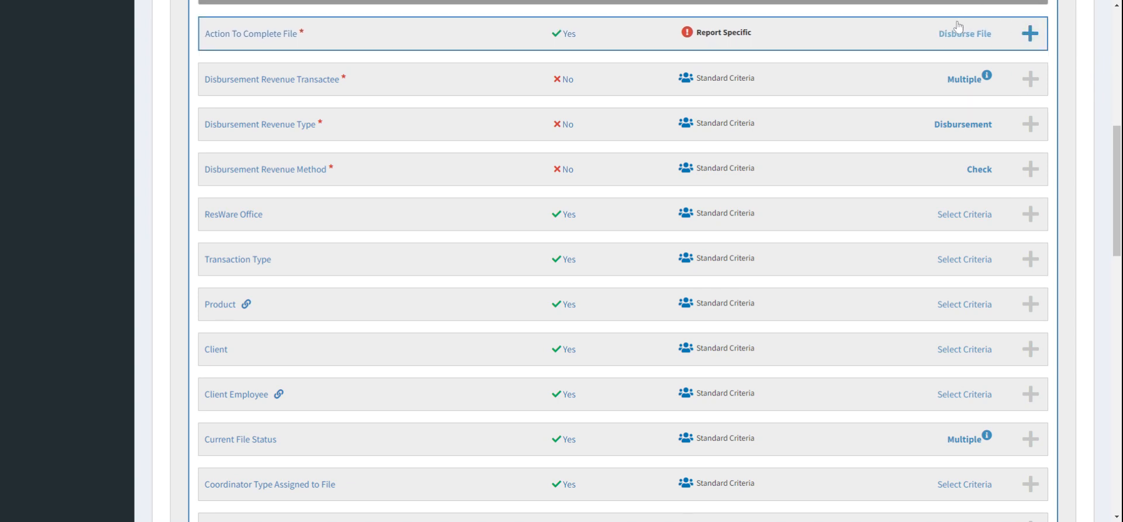
scroll(747, 131, down, 2)
scroll(746, 130, down, 3)
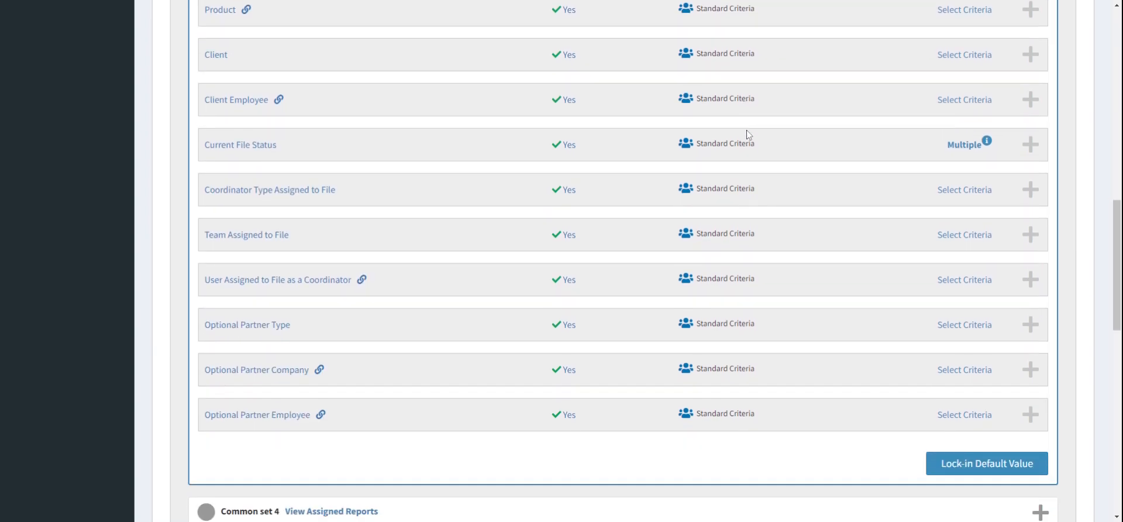
scroll(815, 130, up, 4)
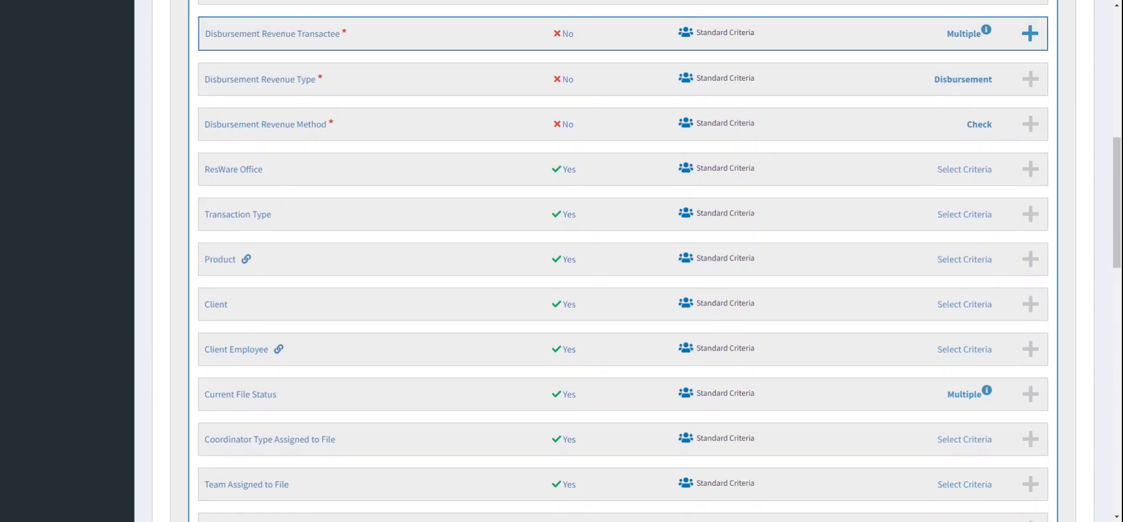
Step: Lock in the default criteria values for Common set 3
scroll(726, 321, down, 2)
scroll(774, 277, down, 4)
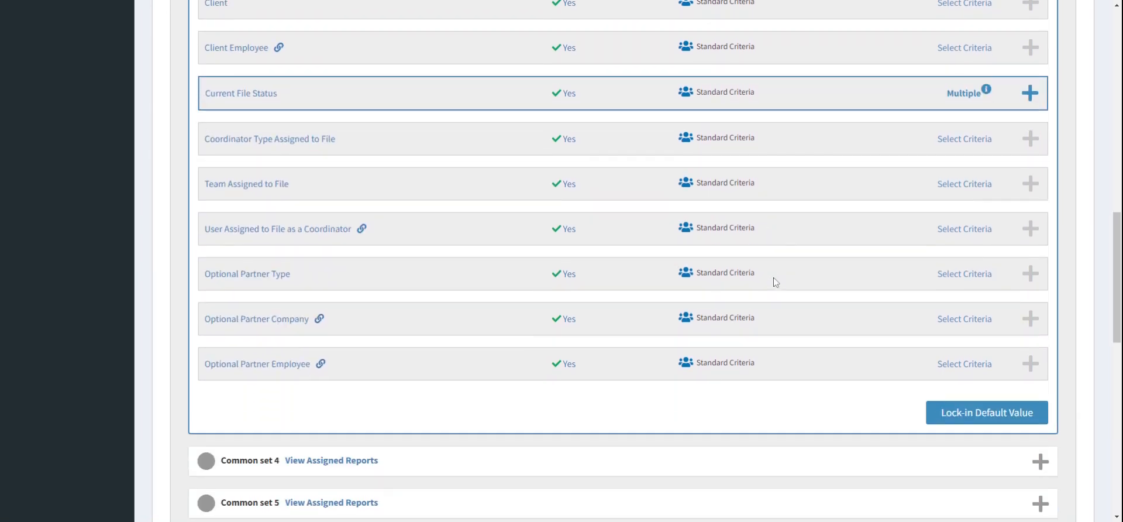
click(1021, 403)
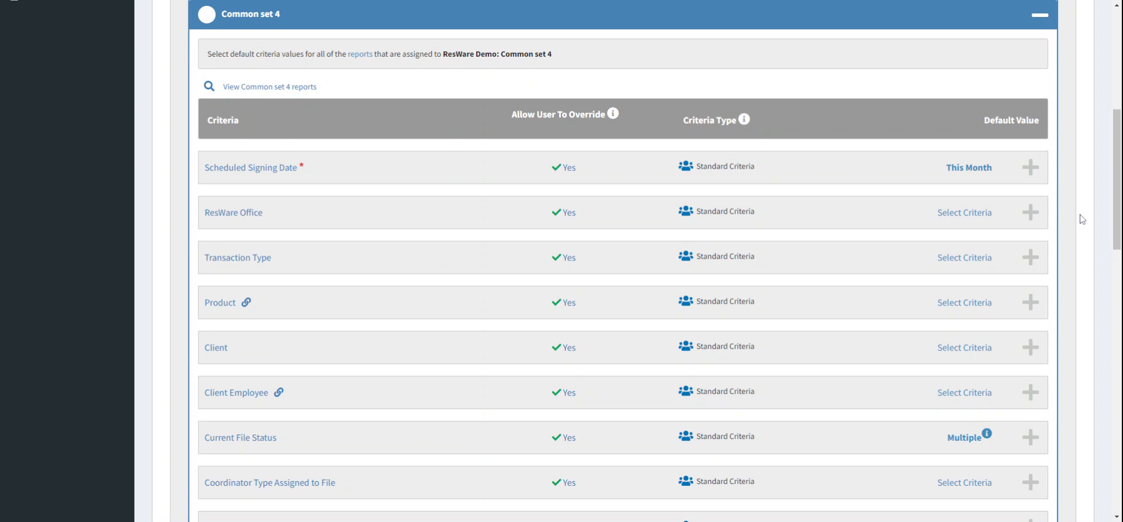
Step: View the reports assigned to Common set 4 and lock in that set's default values
scroll(1083, 219, up, 4)
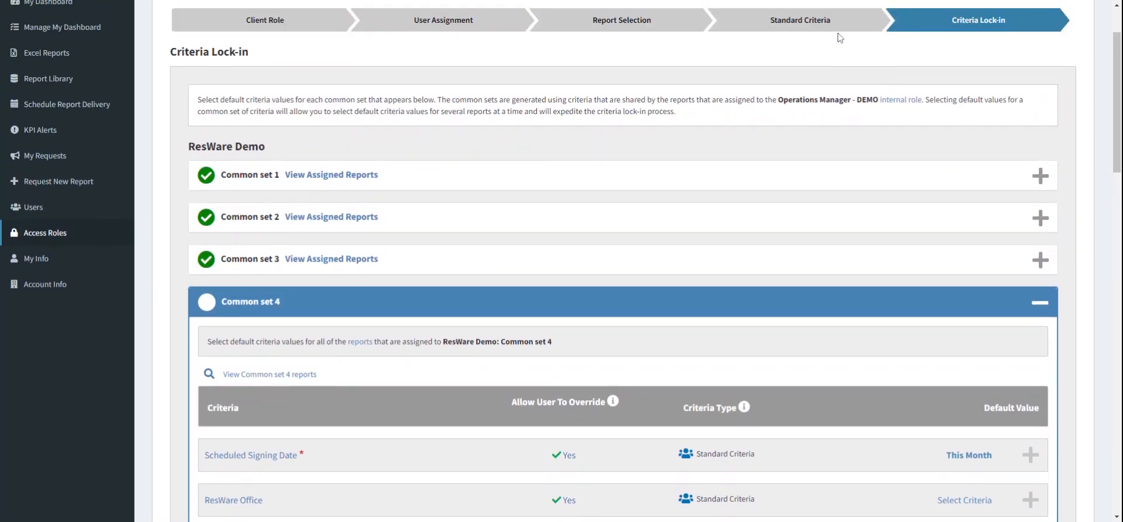
scroll(883, 145, down, 4)
scroll(433, 200, down, 1)
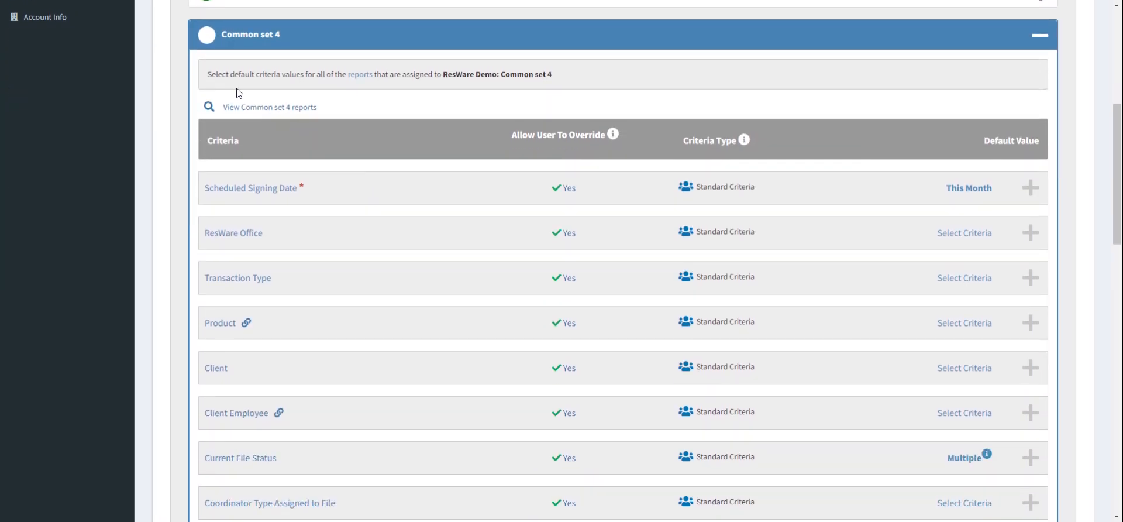
click(255, 108)
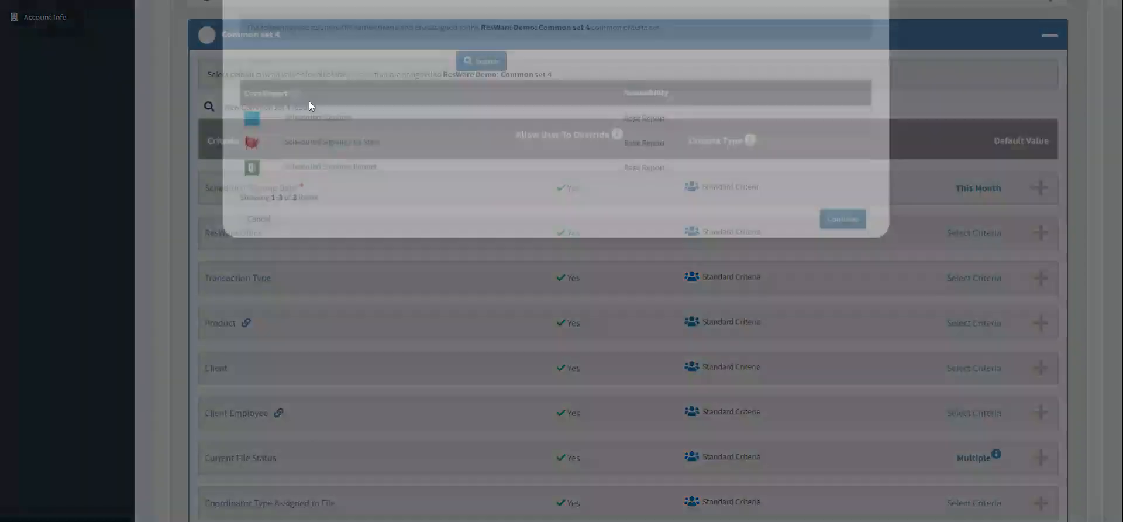
click(847, 266)
scroll(848, 271, down, 10)
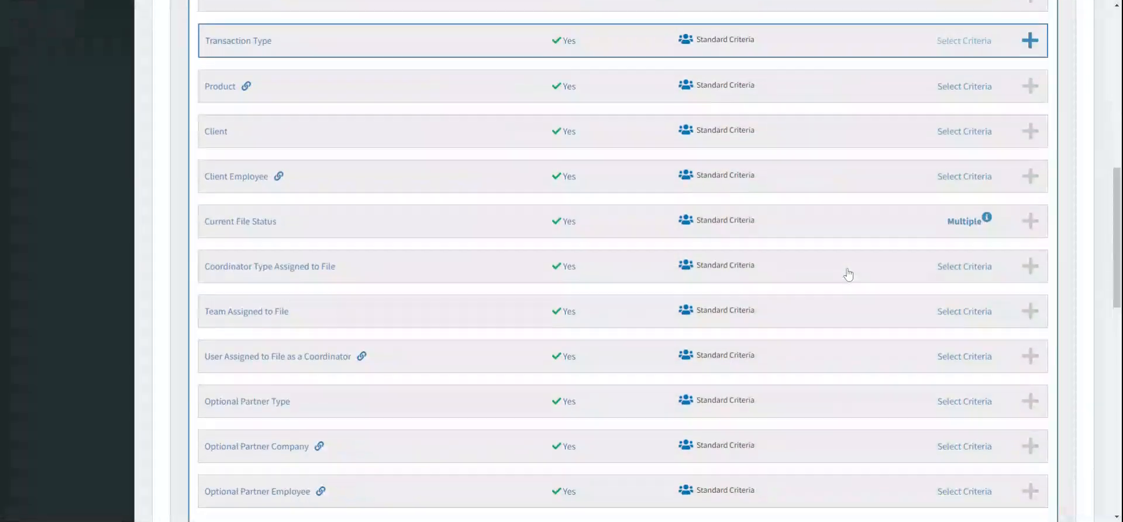
click(1017, 215)
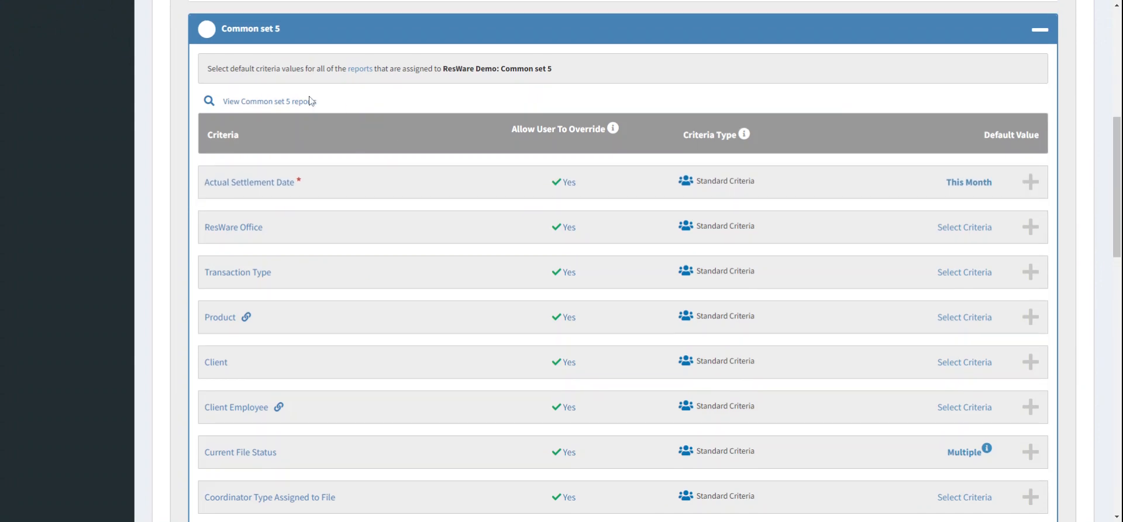
Step: View the reports assigned to Common set 5 and lock in that set's default values
click(303, 102)
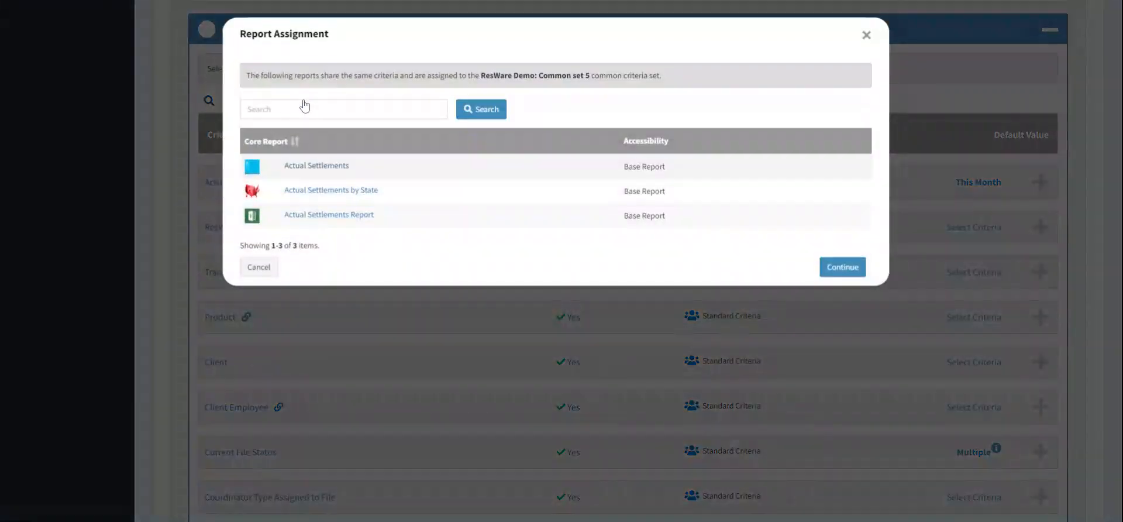
click(843, 267)
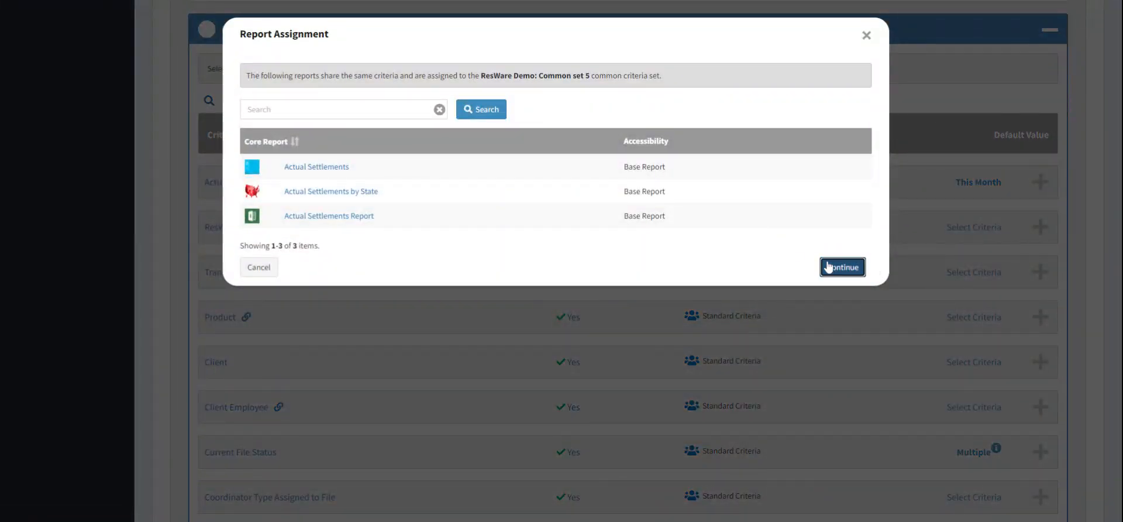
click(966, 393)
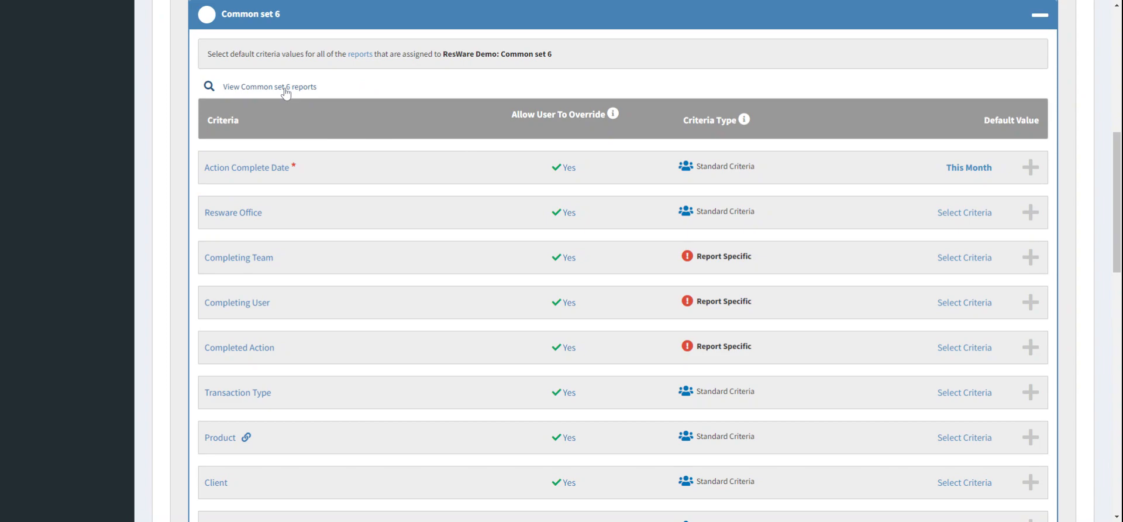
Step: View the reports assigned to Common set 6 and look over its criteria list
click(286, 92)
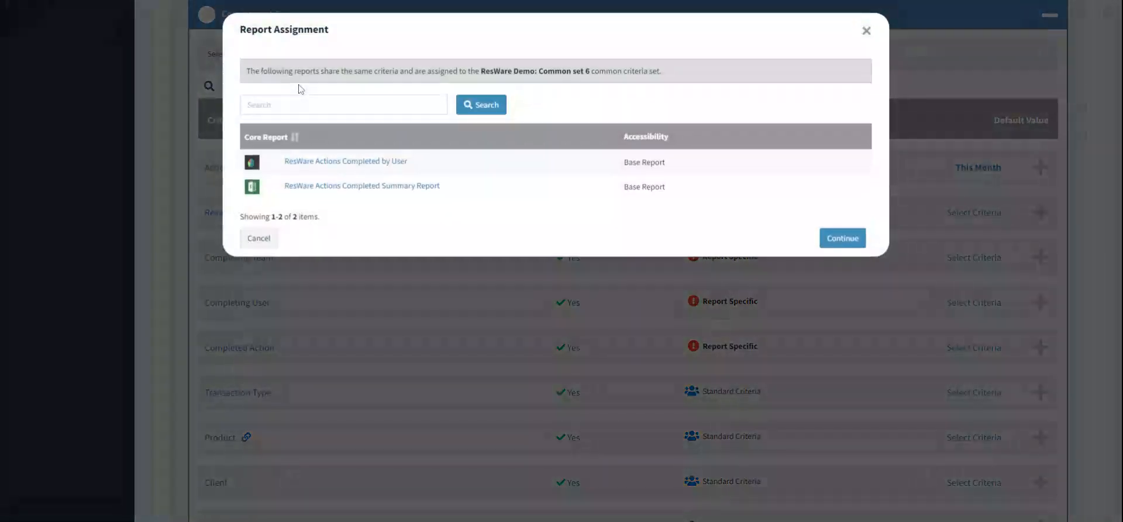
click(277, 246)
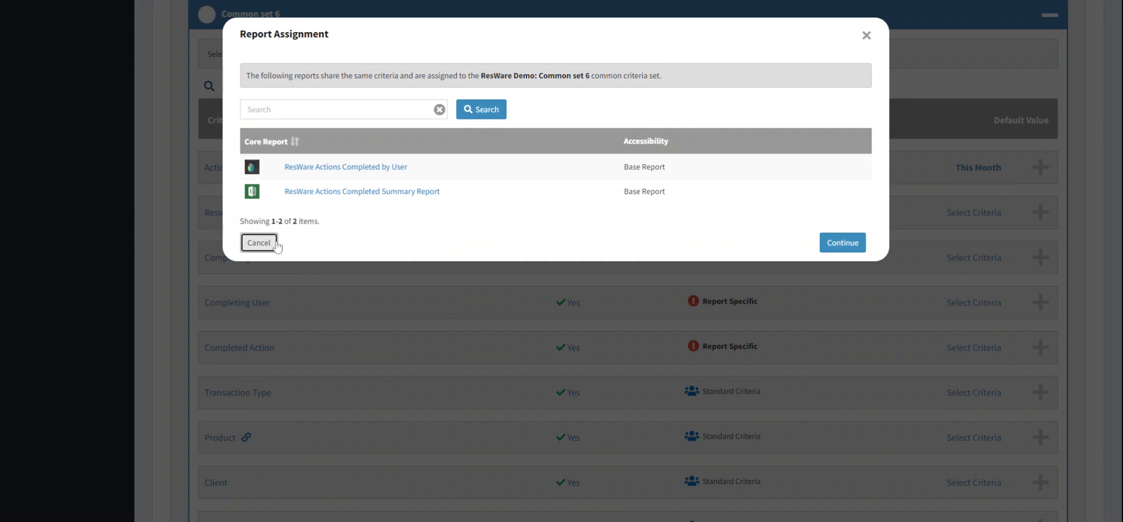
scroll(866, 225, down, 5)
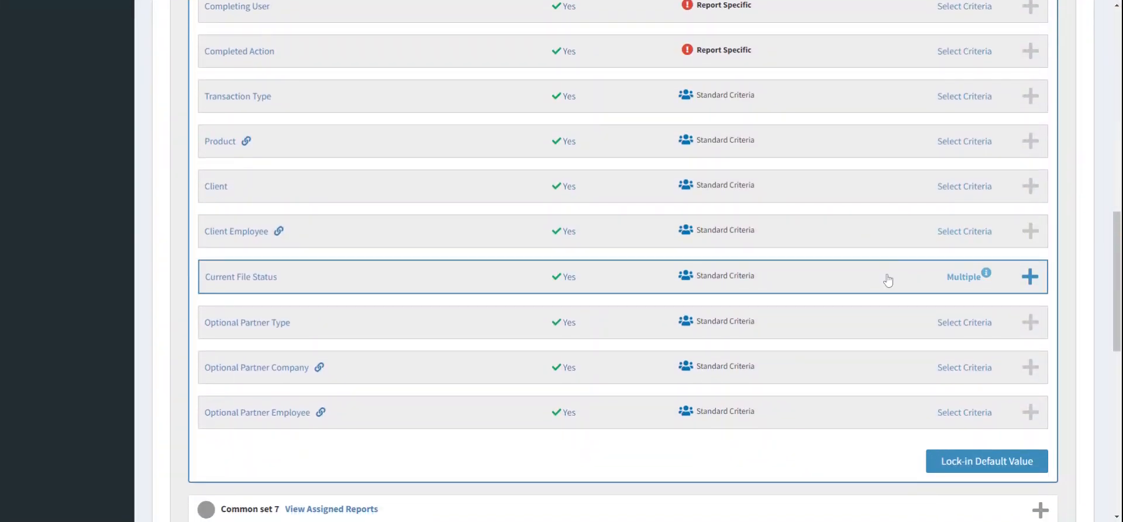
Step: Clear all selected Current File Status default values in Common set 6 and lock in the criterion
click(888, 280)
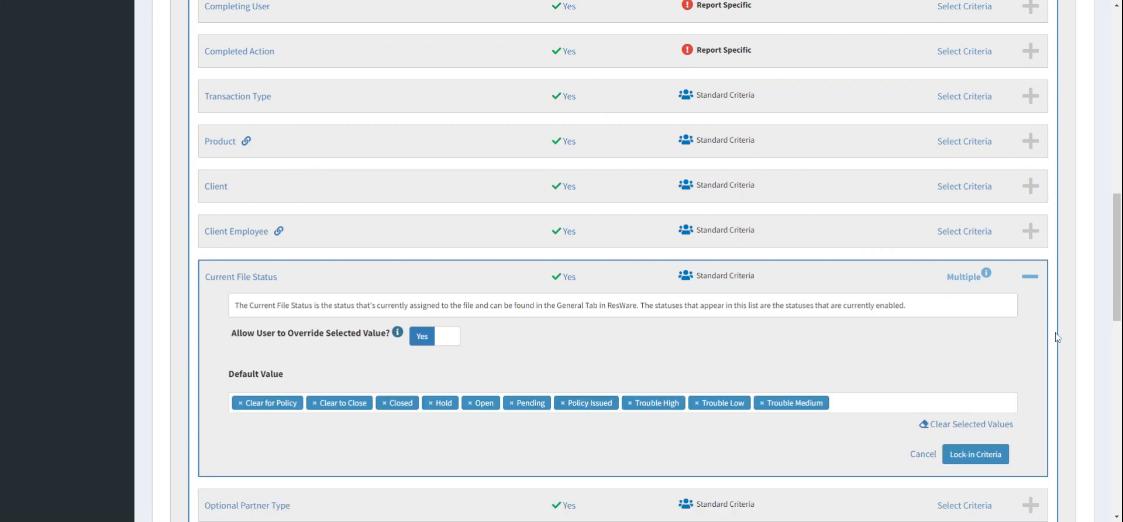
scroll(1056, 338, down, 1)
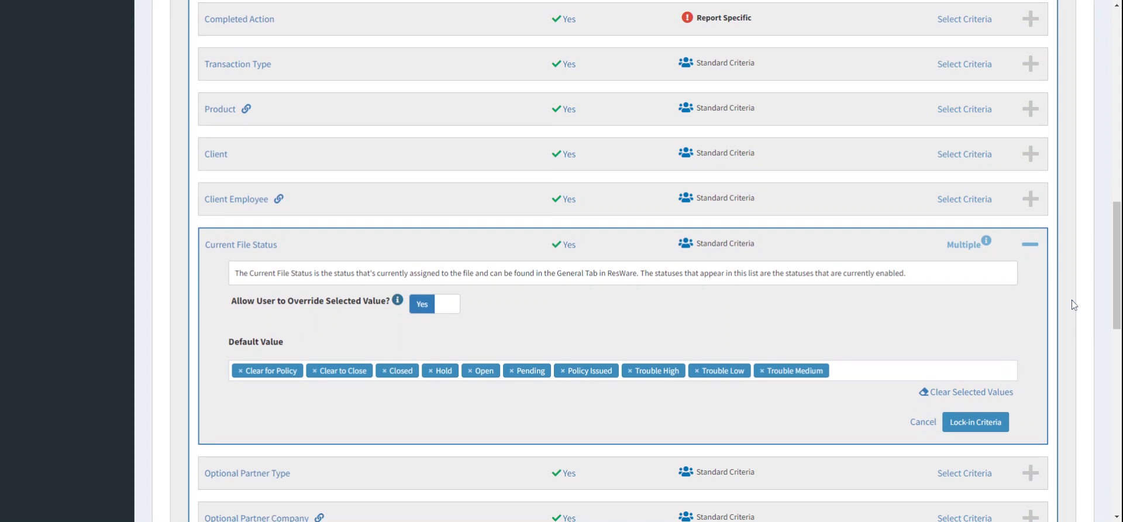
click(990, 380)
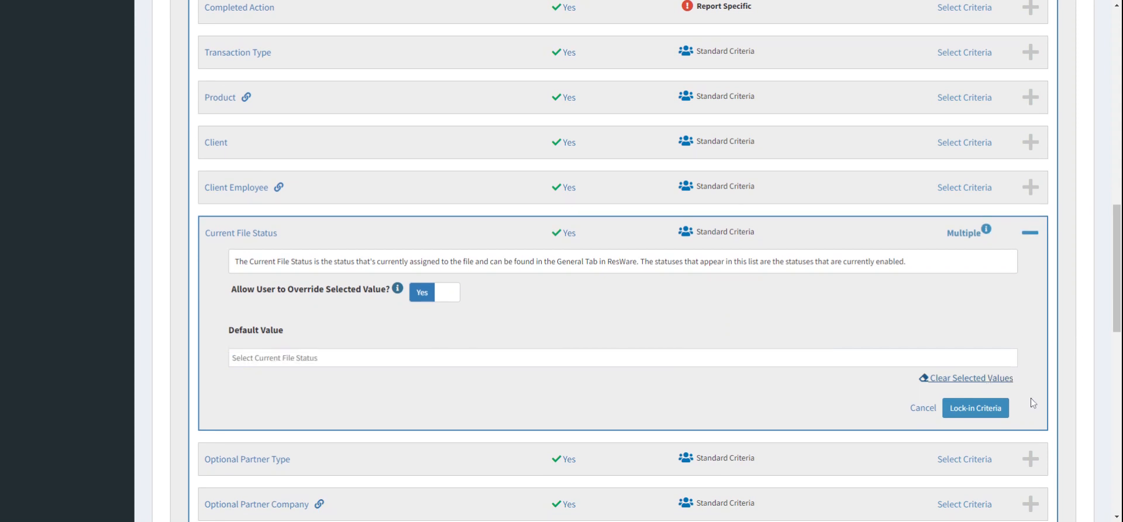
click(982, 413)
scroll(1074, 226, up, 5)
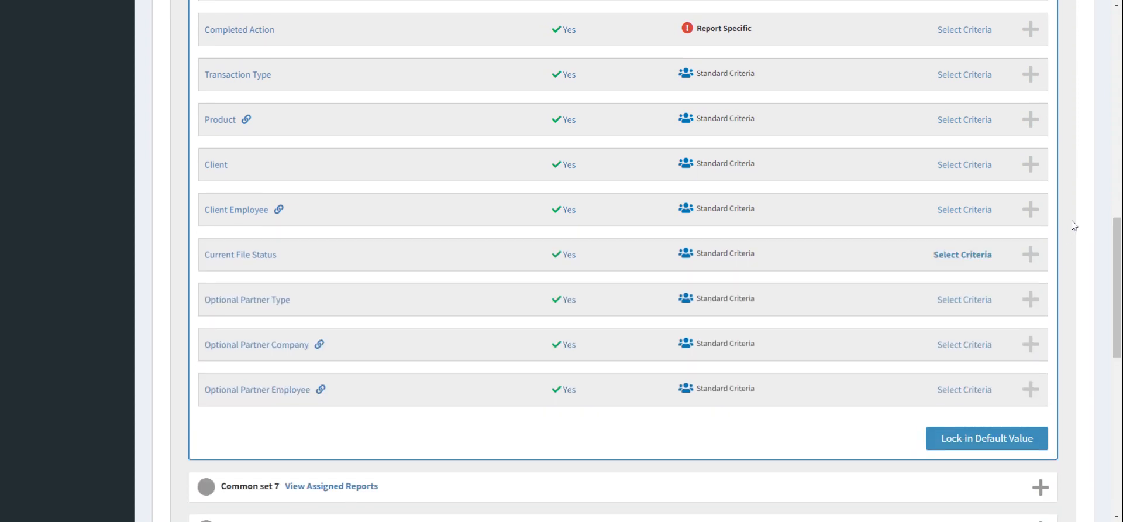
scroll(623, 261, down, 1)
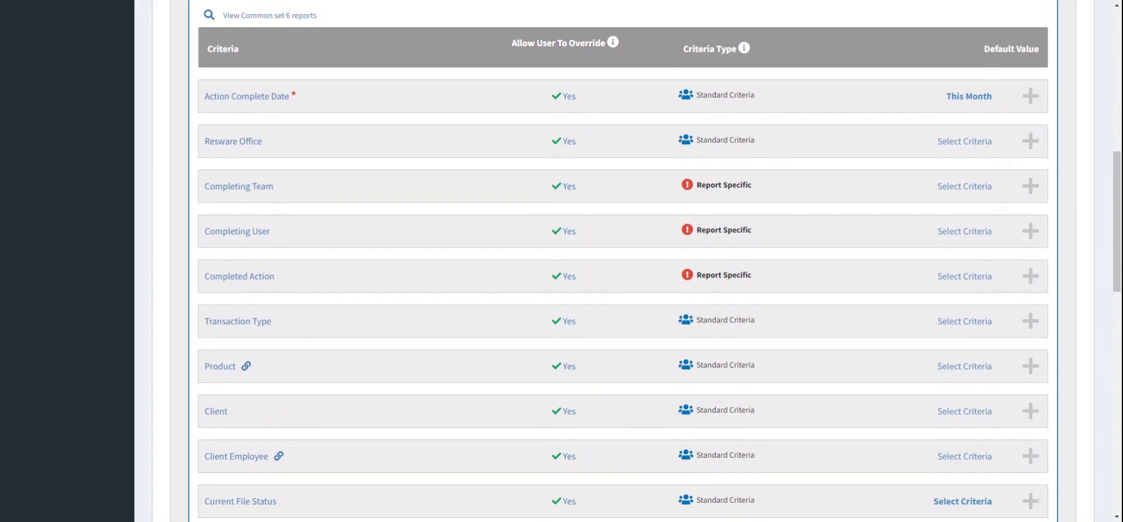
scroll(623, 261, down, 4)
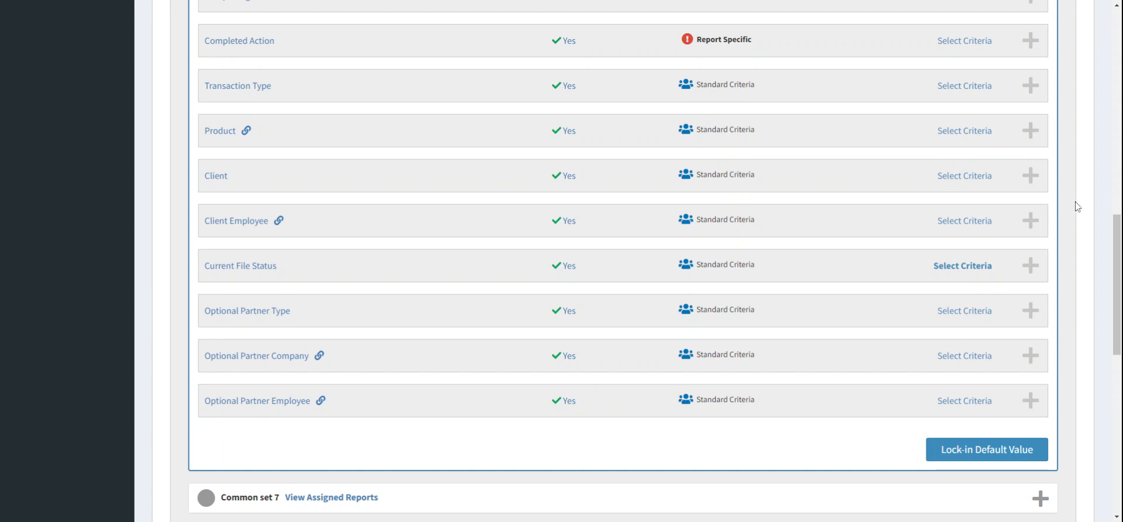
Step: Lock in Common set 6's default values
scroll(1075, 205, up, 3)
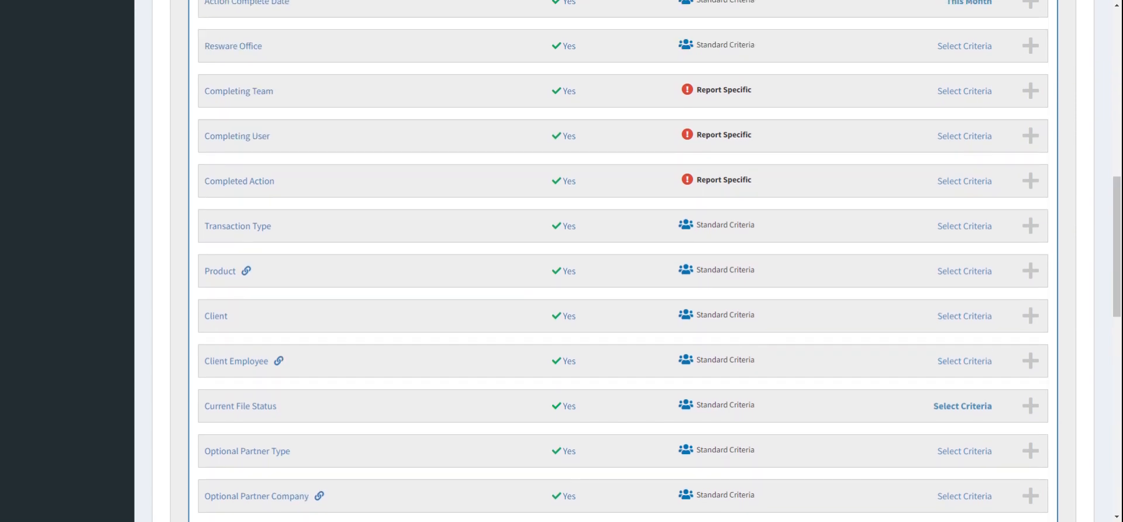
scroll(1075, 205, up, 3)
scroll(1075, 205, down, 1)
scroll(901, 216, down, 7)
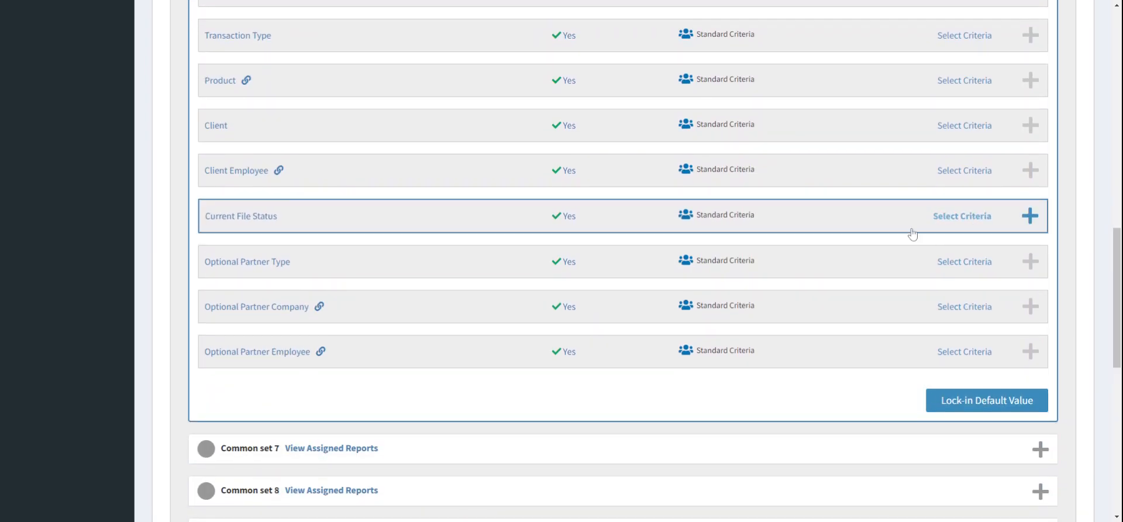
click(1000, 403)
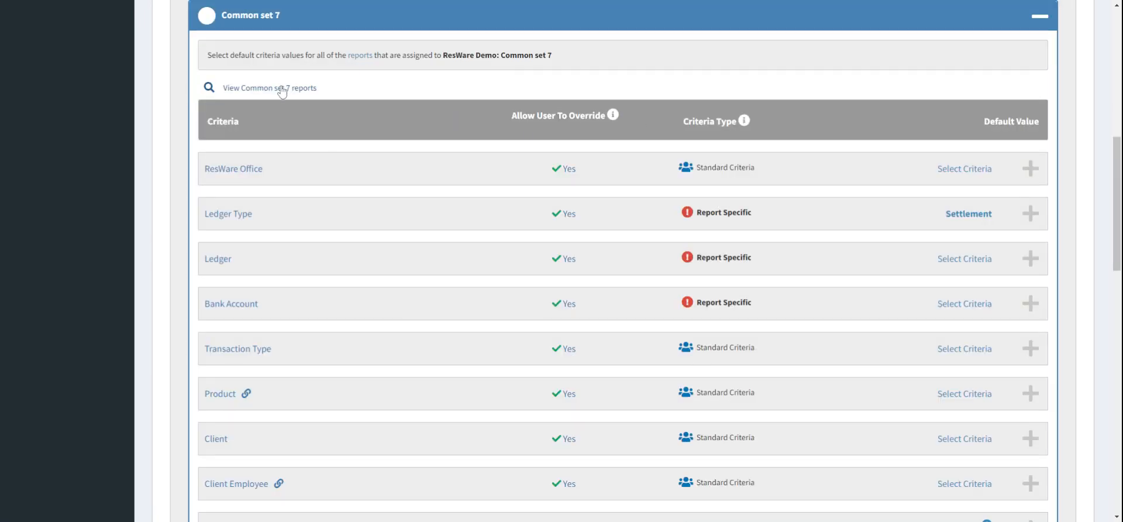
Step: View the reports assigned to Common set 7
click(281, 88)
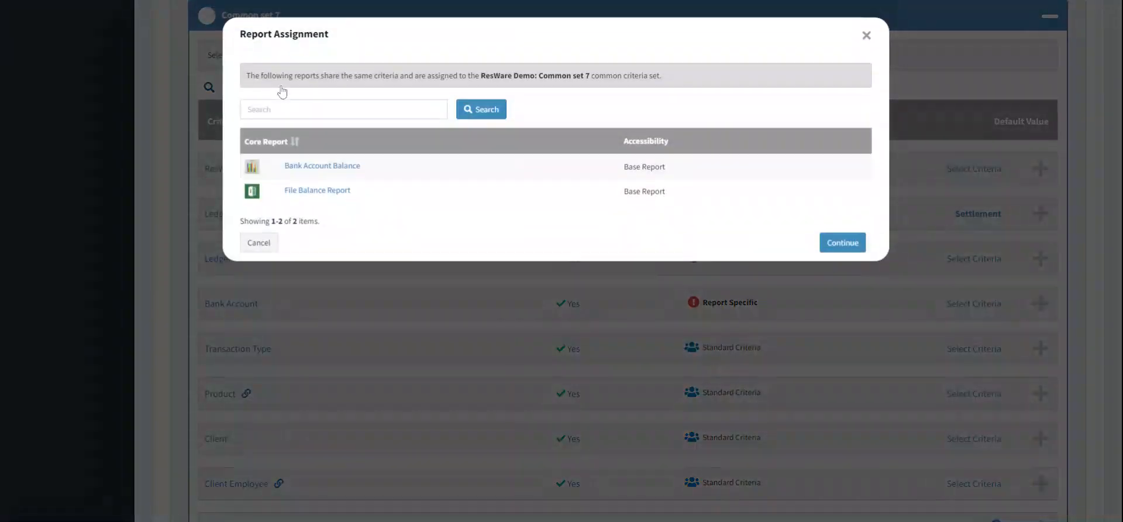
click(259, 242)
scroll(602, 201, down, 6)
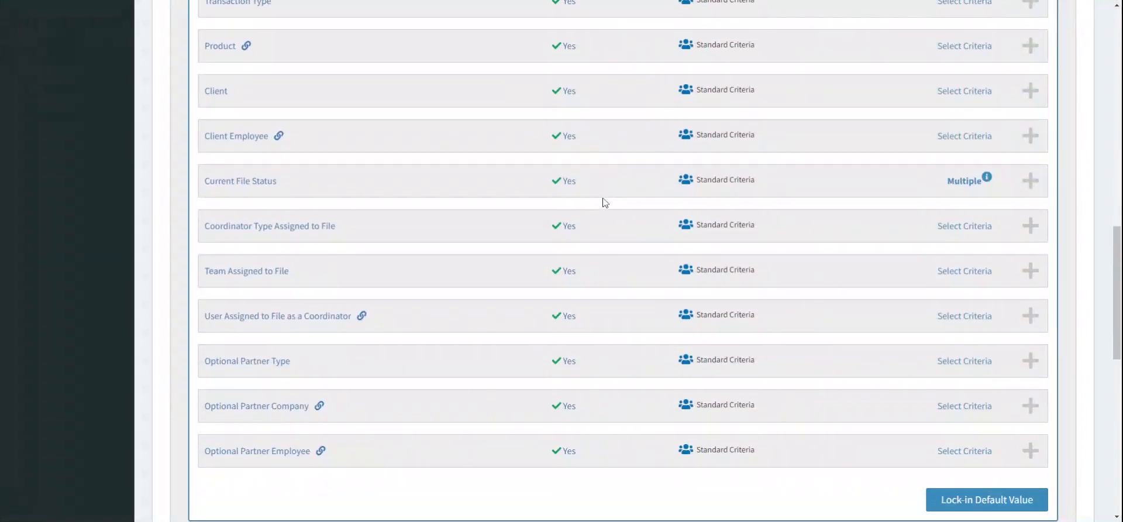
Step: Clear all selected Current File Status default values in Common set 7 and lock in the criterion
click(953, 176)
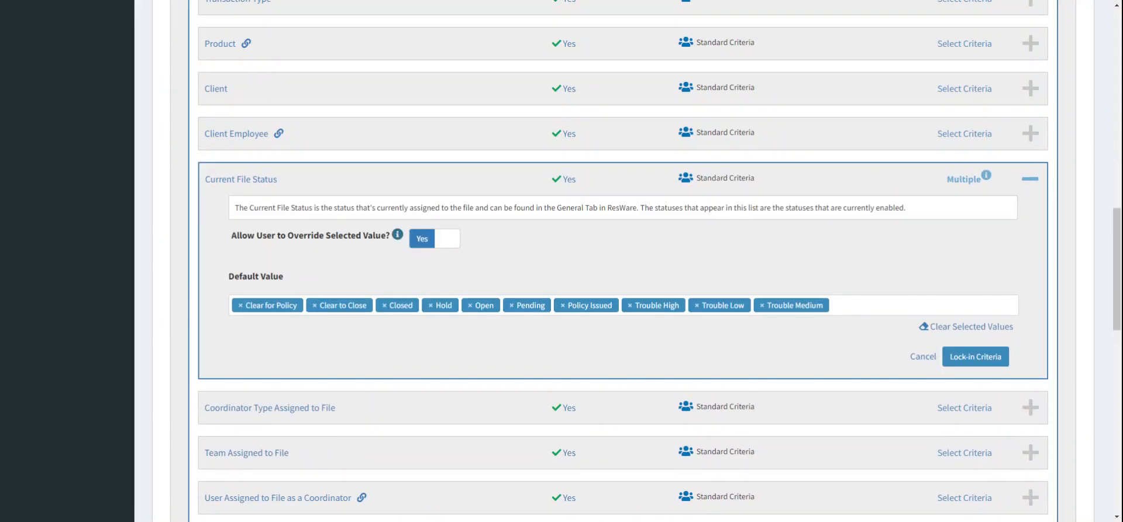
click(997, 328)
click(993, 354)
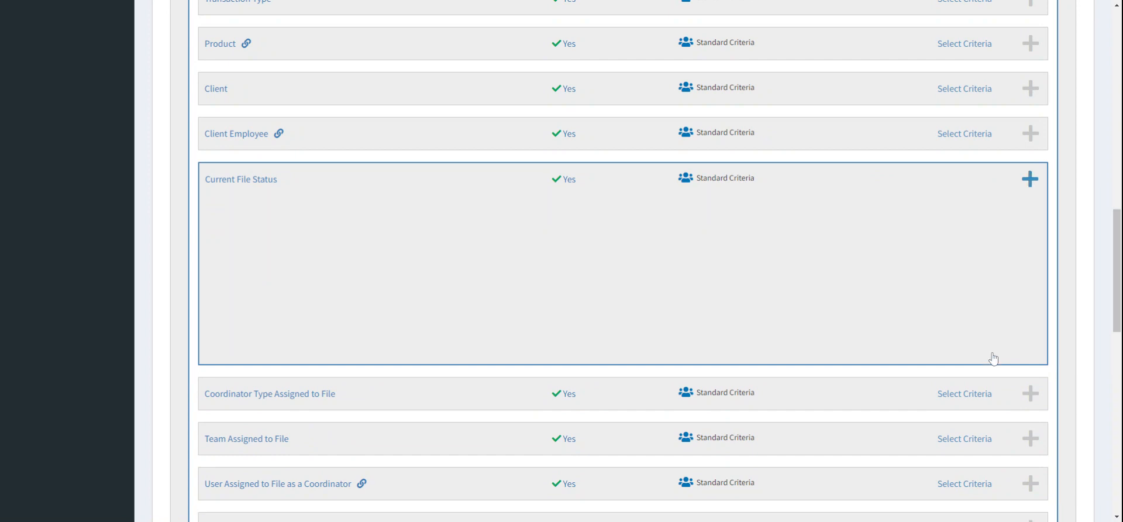
Step: Review Common set 7's criteria list and lock in that set's default values
scroll(1076, 158, up, 2)
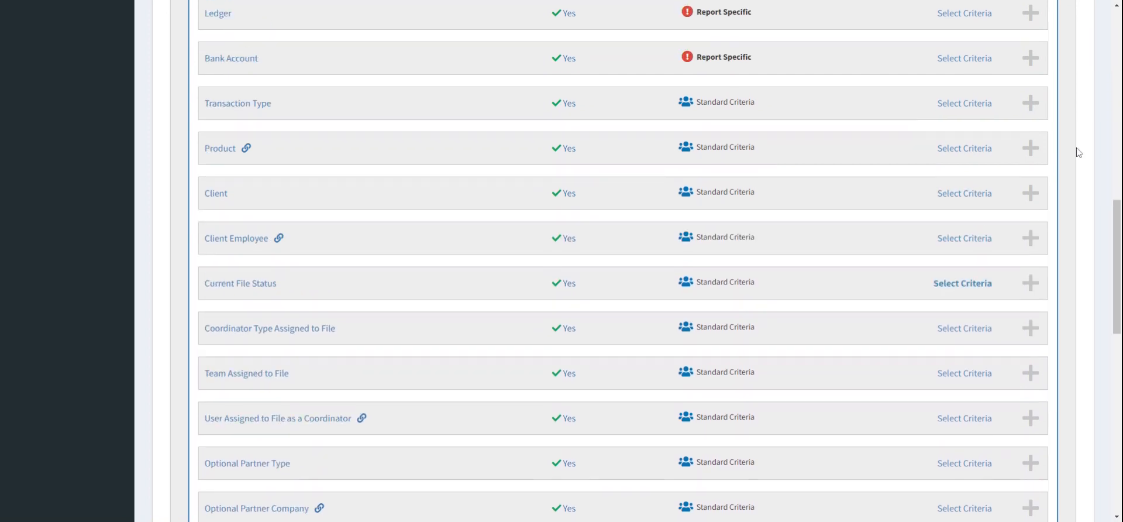
scroll(1080, 152, up, 3)
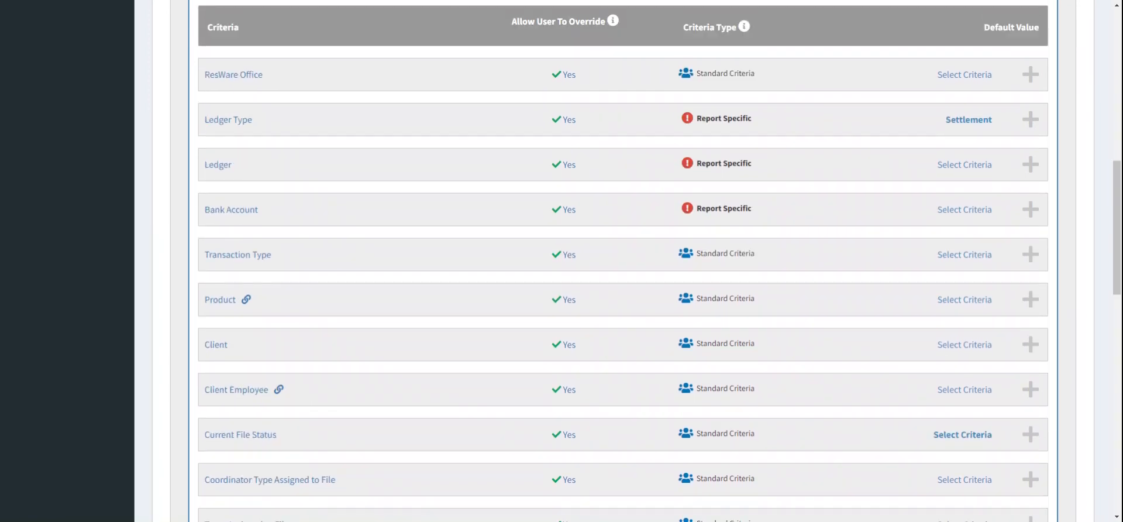
scroll(660, 258, down, 3)
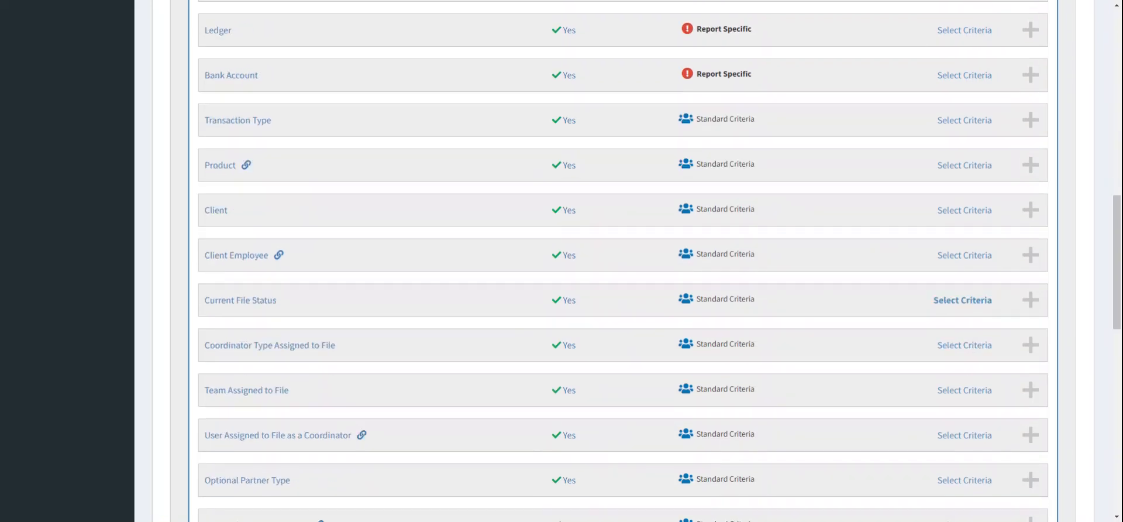
scroll(623, 261, down, 2)
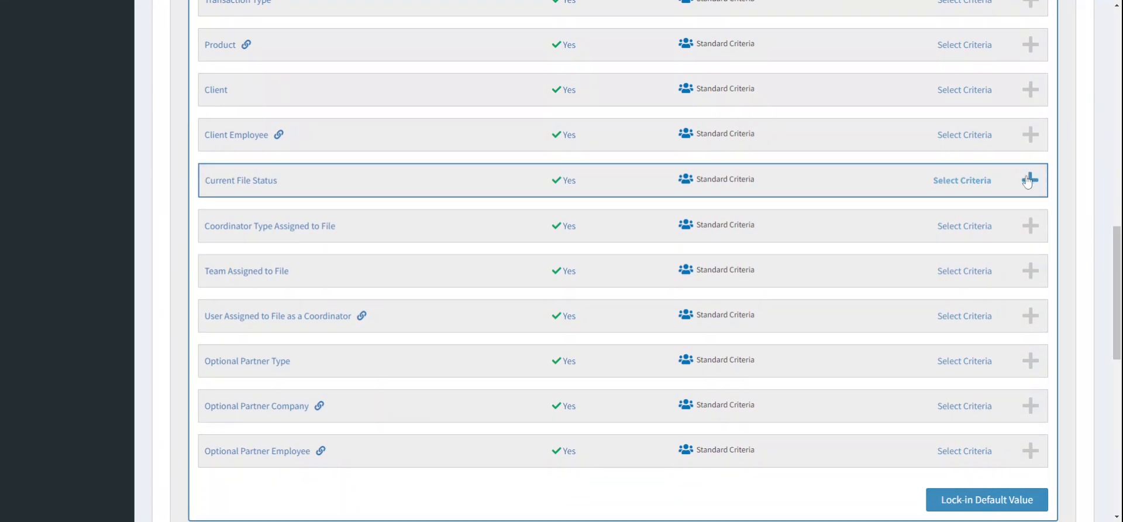
scroll(1065, 246, down, 2)
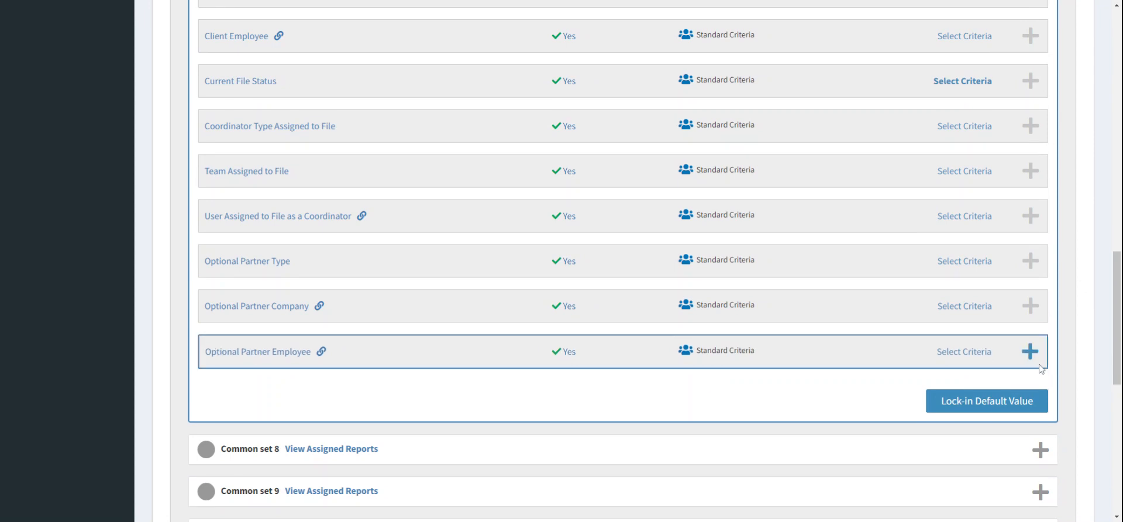
click(1004, 403)
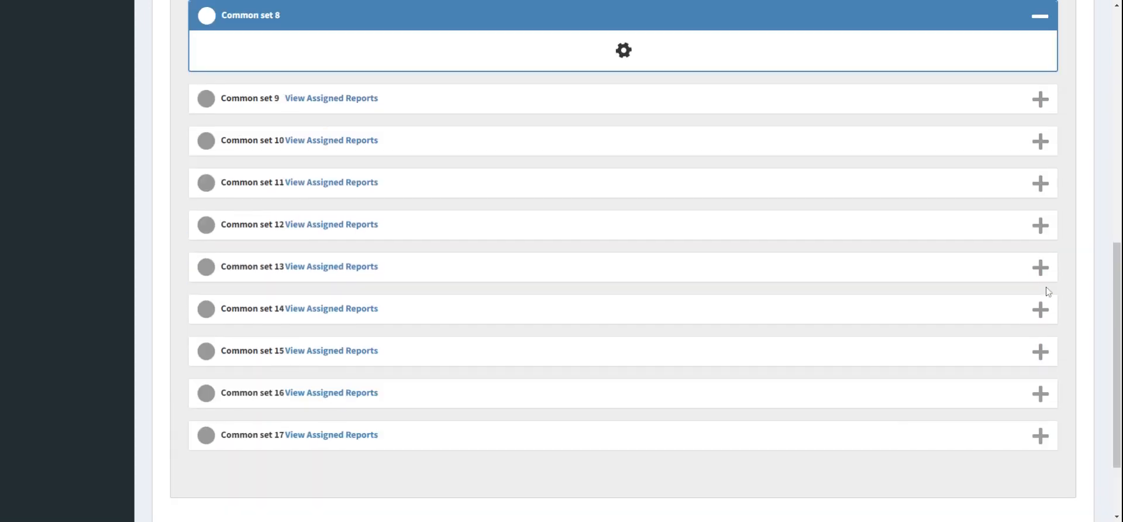
Step: View the reports assigned to Common set 8 and lock in that set's default values
scroll(1083, 177, down, 1)
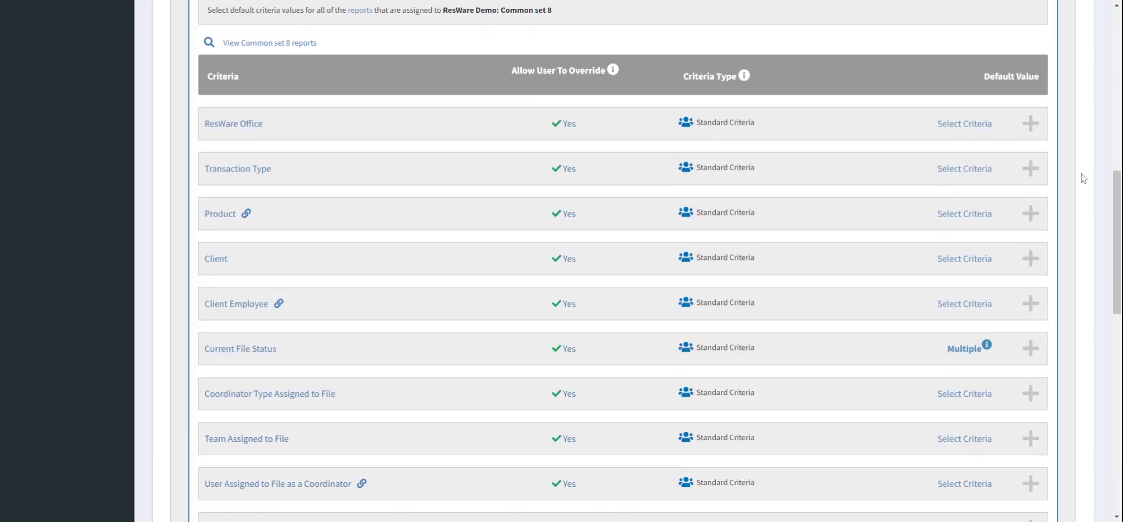
click(296, 44)
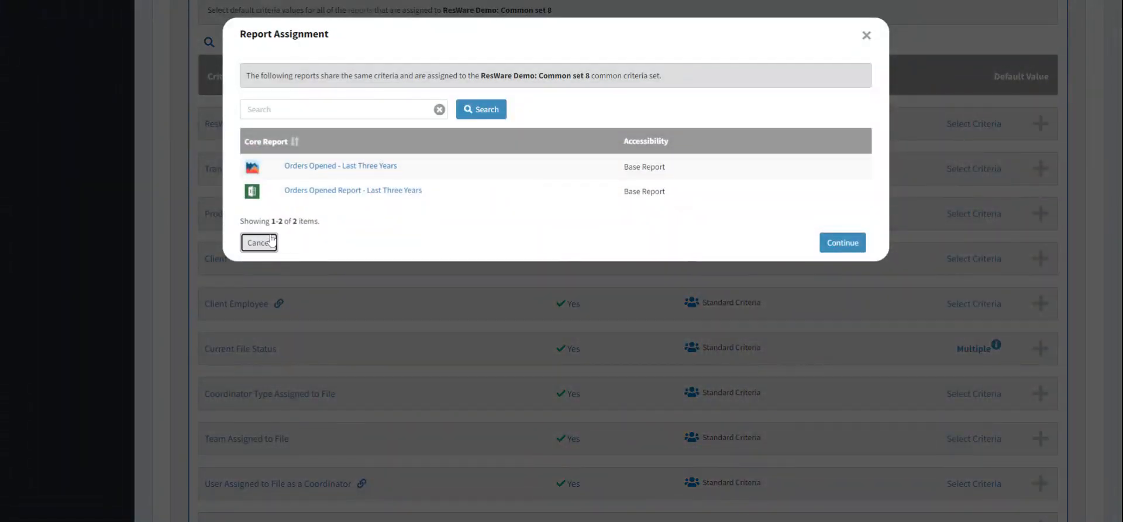
click(271, 238)
scroll(817, 245, down, 10)
click(1024, 226)
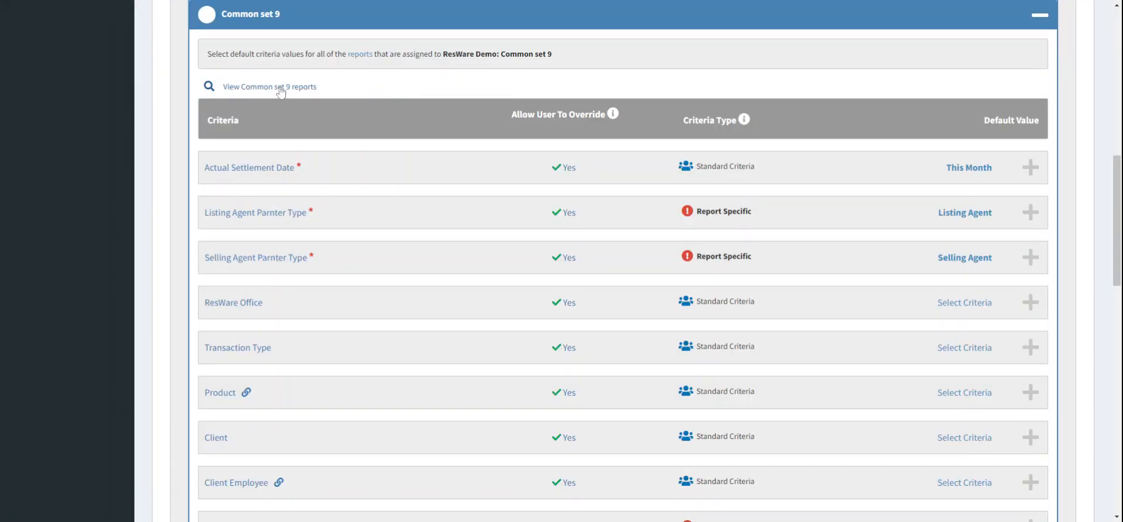
Step: View the reports assigned to Common set 9, review its criteria and lock in that set's default values
click(281, 88)
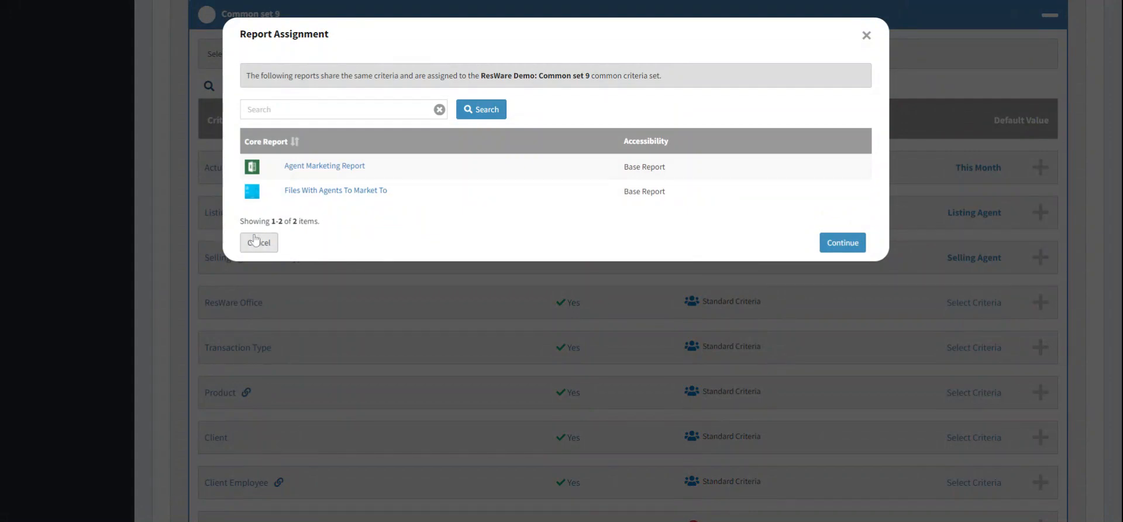
click(269, 242)
scroll(797, 70, down, 1)
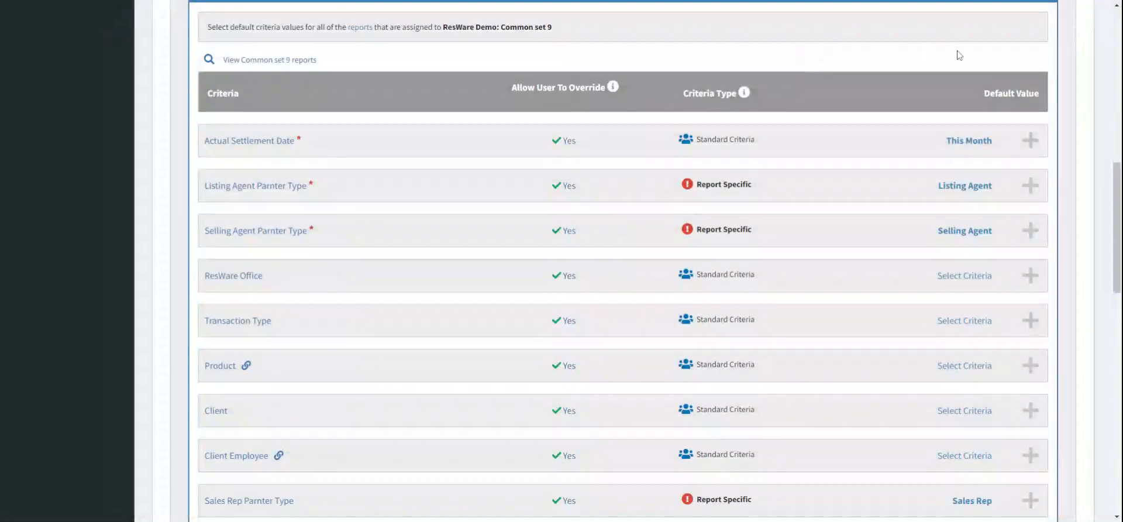
scroll(1083, 220, down, 1)
scroll(1082, 220, up, 1)
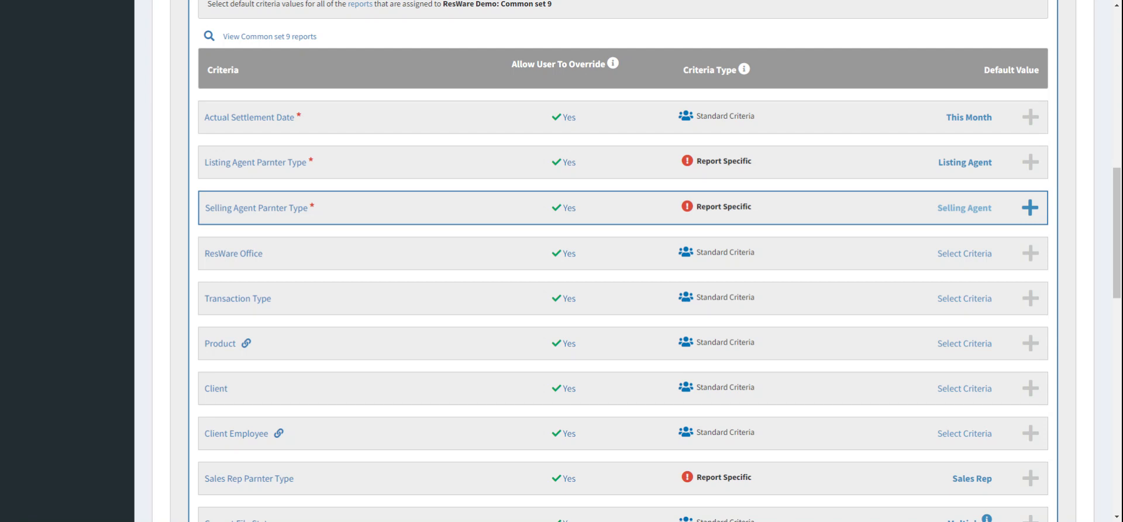
scroll(972, 207, down, 1)
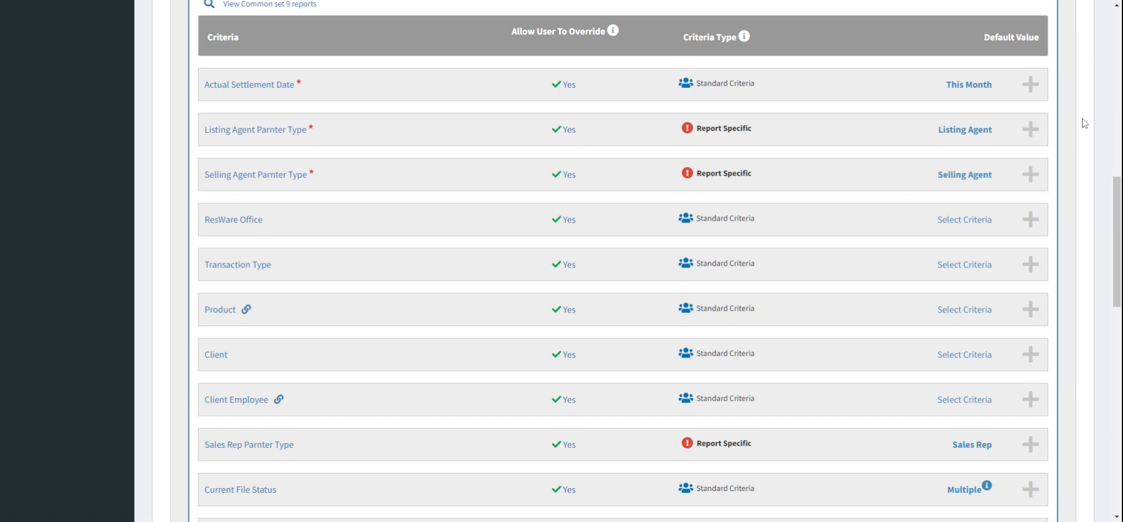
scroll(1083, 121, up, 1)
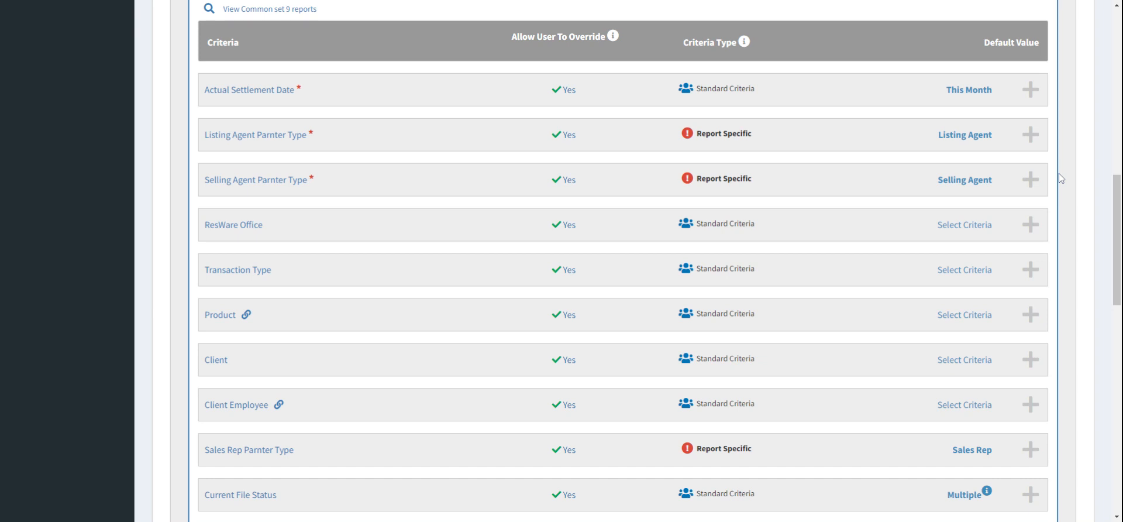
scroll(1070, 161, down, 2)
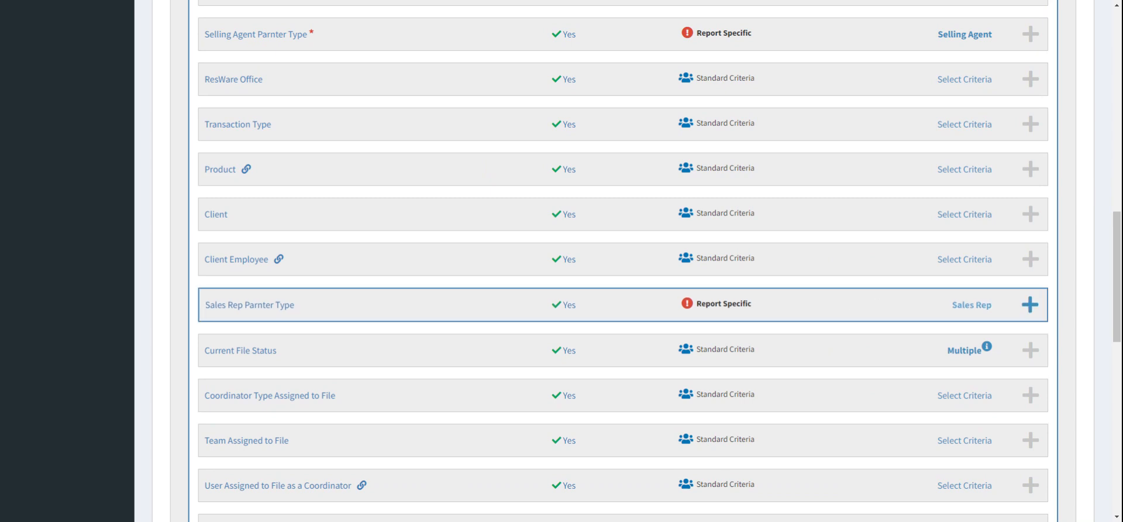
scroll(904, 310, down, 1)
scroll(1086, 218, down, 1)
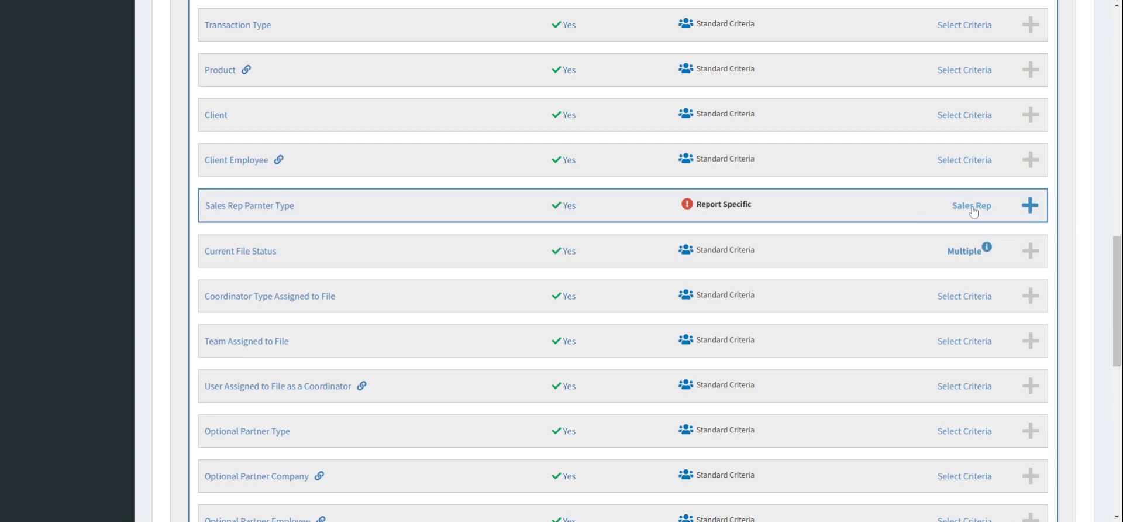
scroll(938, 223, down, 2)
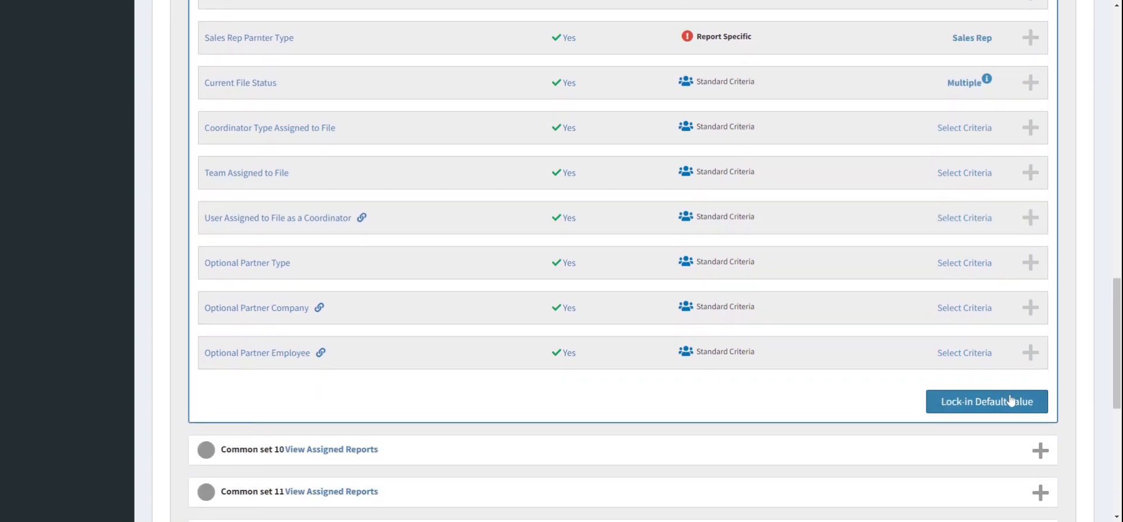
click(1010, 400)
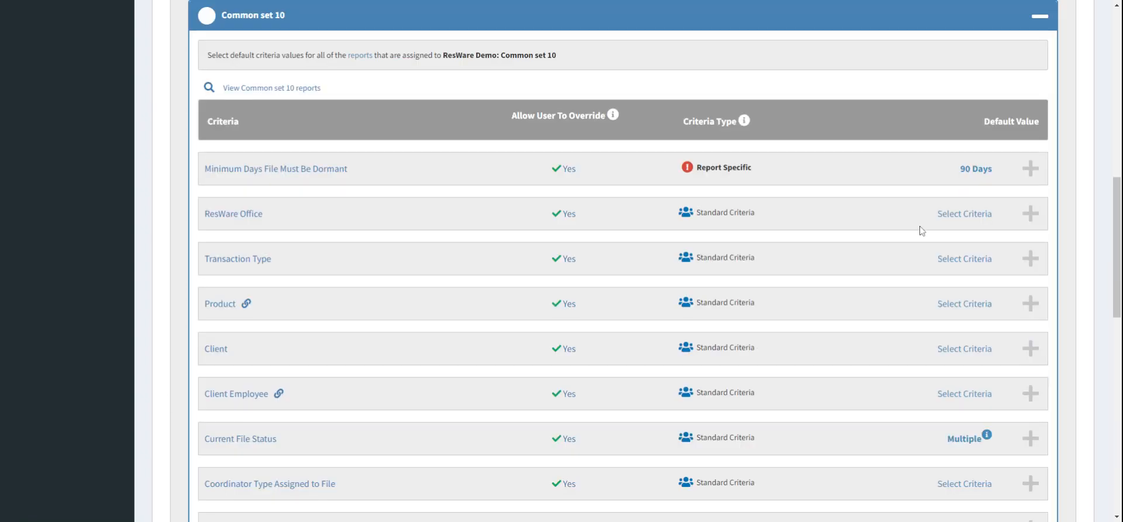
Step: View the reports assigned to Common set 10
click(303, 89)
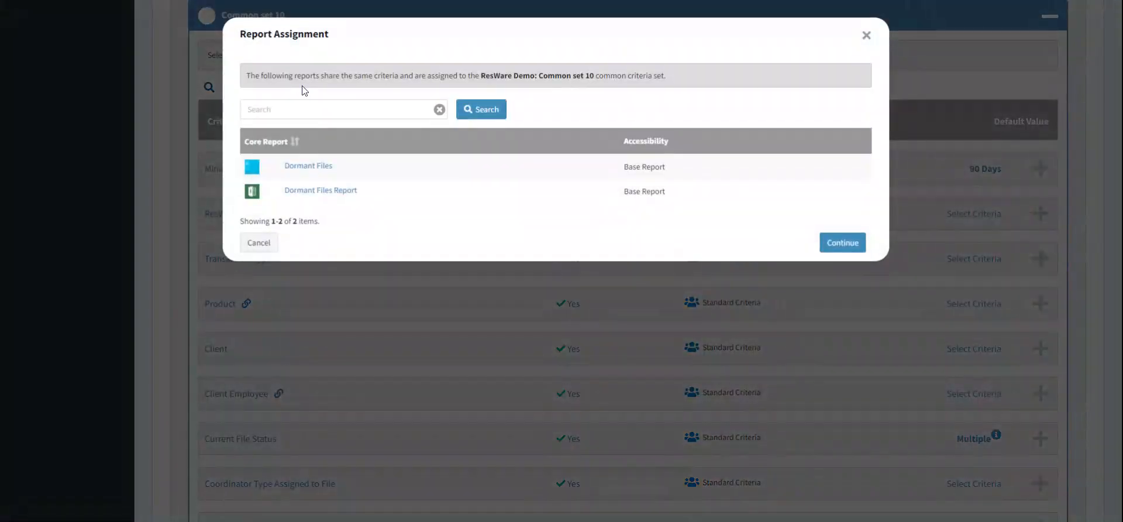
click(266, 246)
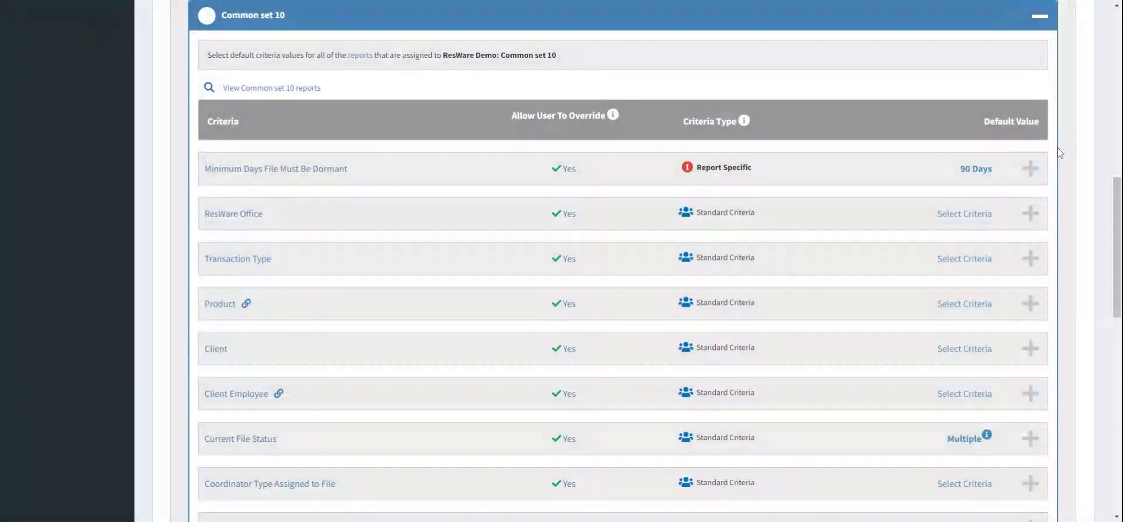
scroll(1084, 146, up, 1)
scroll(1084, 147, down, 1)
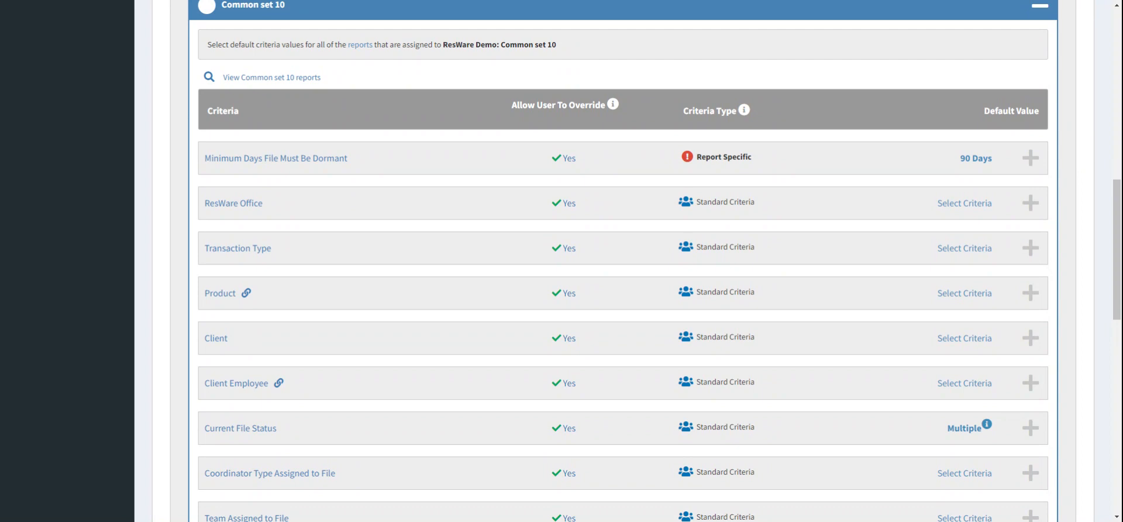
Step: Set the Minimum Days File Must Be Dormant default to One Year in Common set 10 and lock in the criterion
click(902, 169)
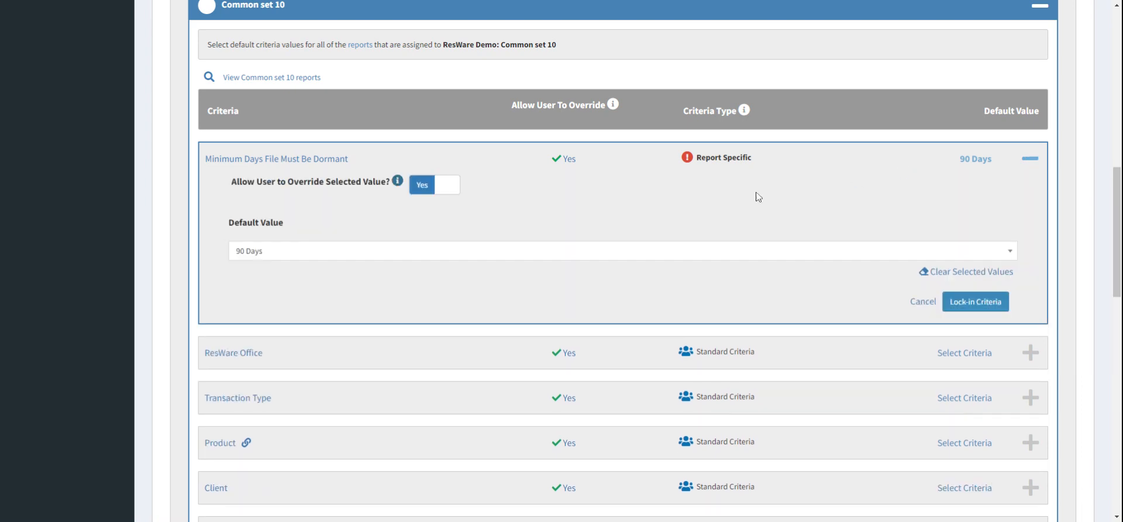
click(464, 252)
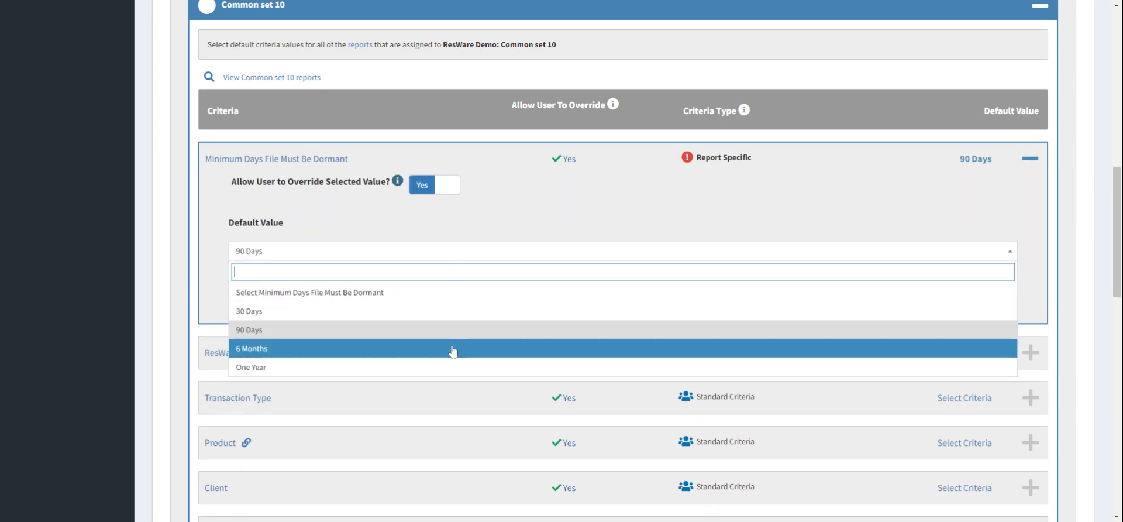
click(455, 375)
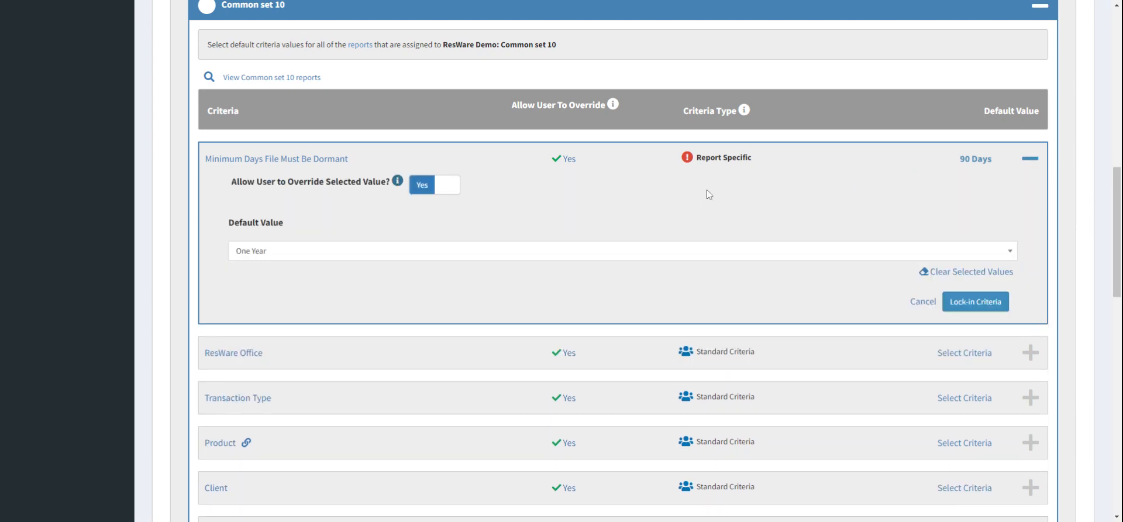
click(976, 301)
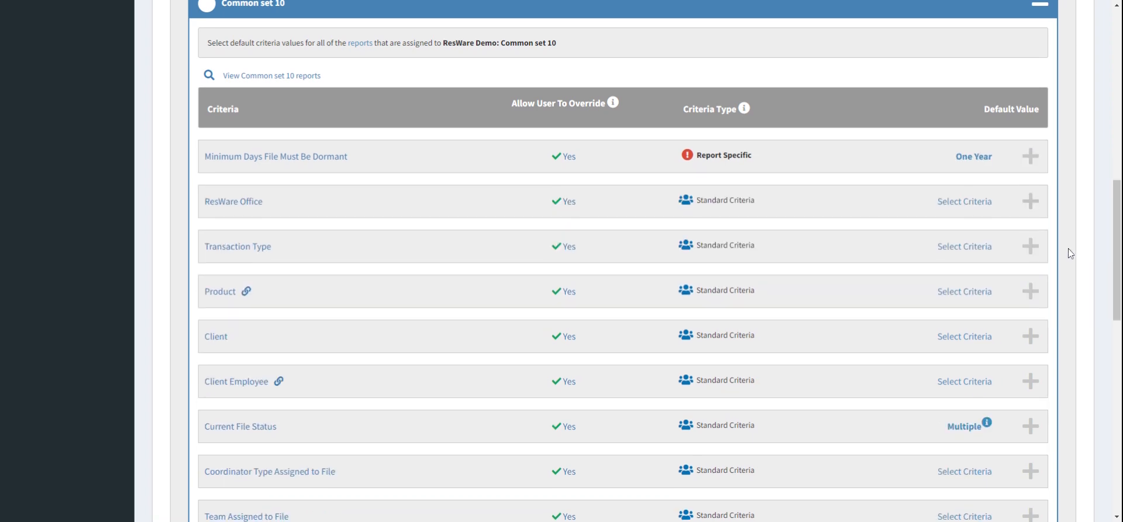
Step: Remove Closed and Policy Issued from the Current File Status default in Common set 10 and lock in the criterion
scroll(1068, 248, down, 1)
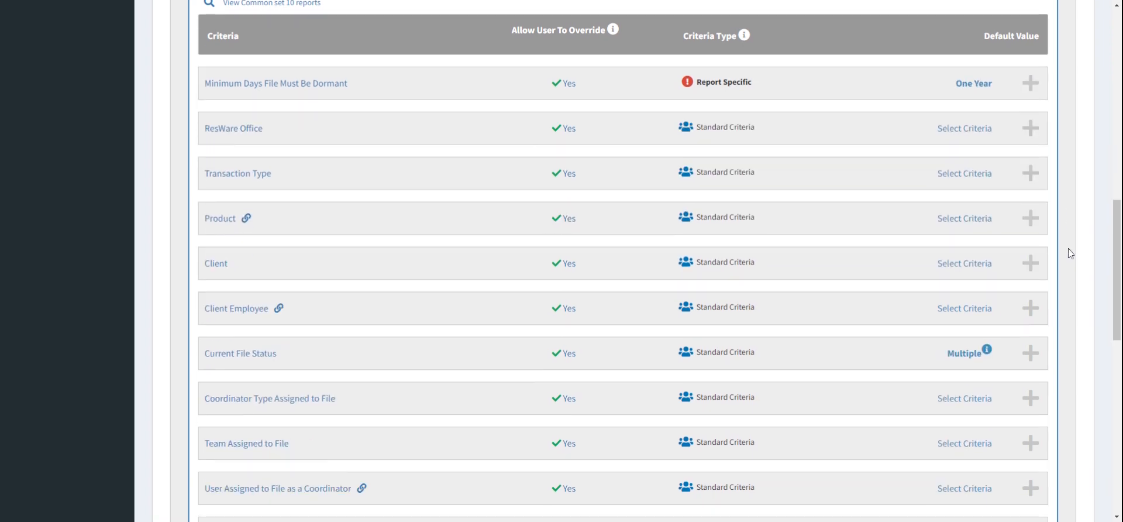
click(896, 354)
scroll(895, 354, down, 2)
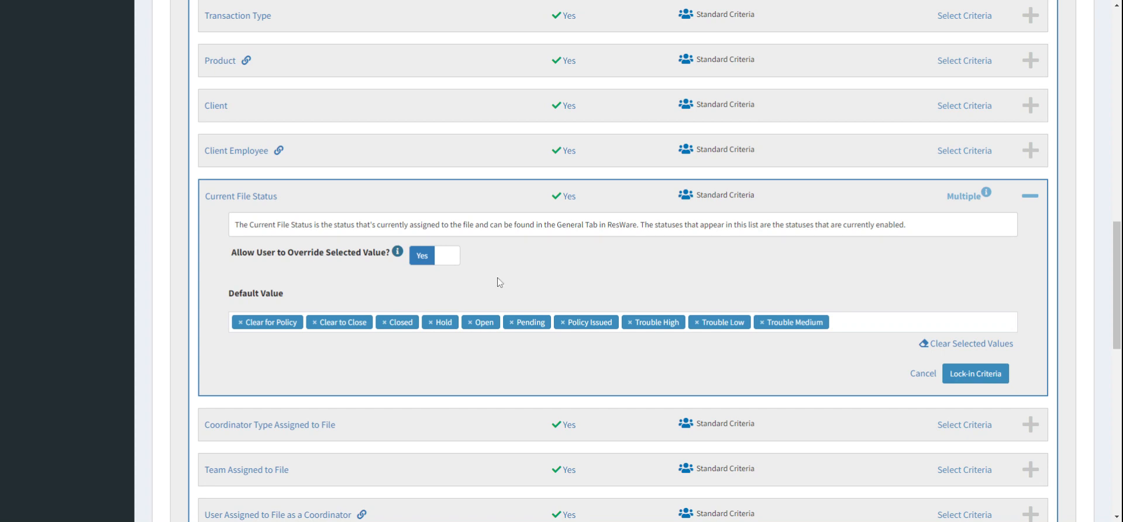
scroll(498, 278, down, 1)
scroll(454, 320, up, 4)
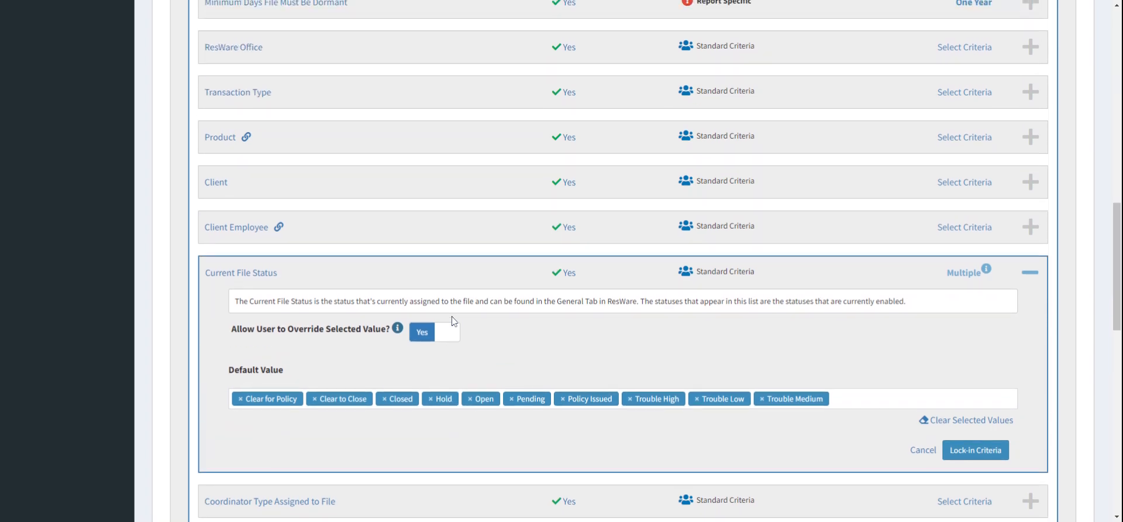
scroll(454, 320, down, 3)
click(386, 341)
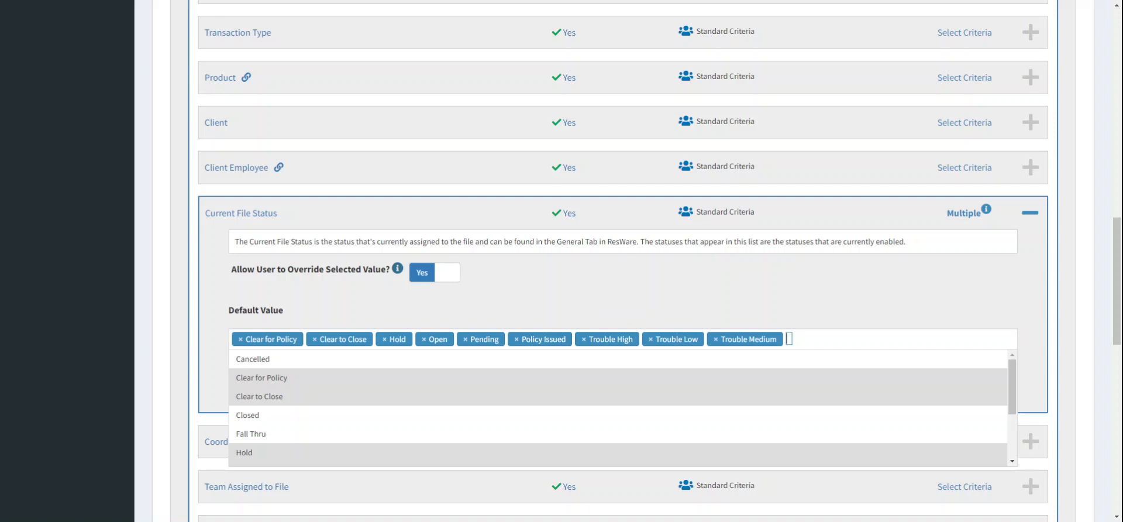
click(517, 339)
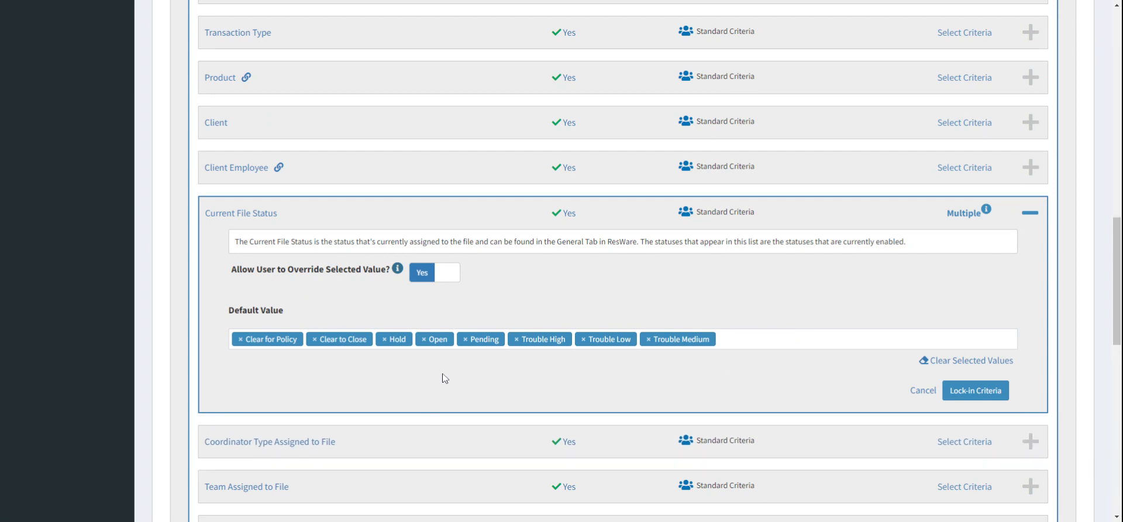
scroll(606, 286, up, 2)
scroll(606, 286, up, 1)
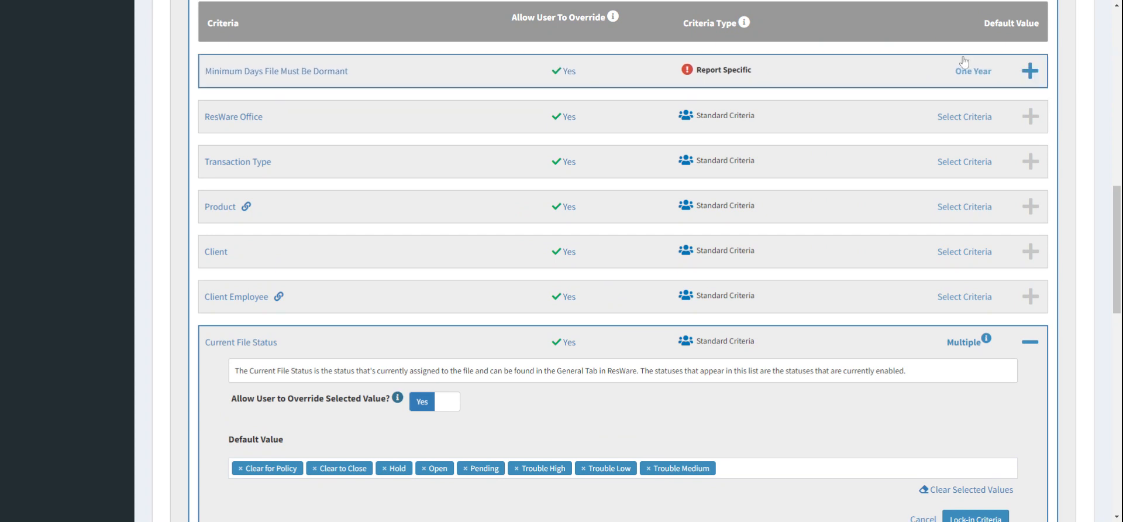
scroll(936, 64, down, 5)
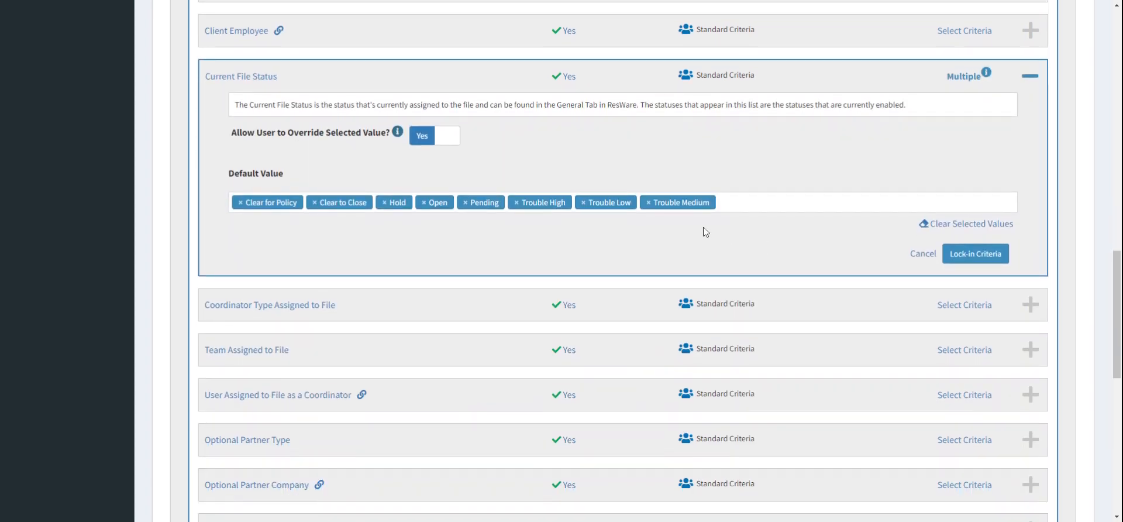
scroll(673, 236, up, 1)
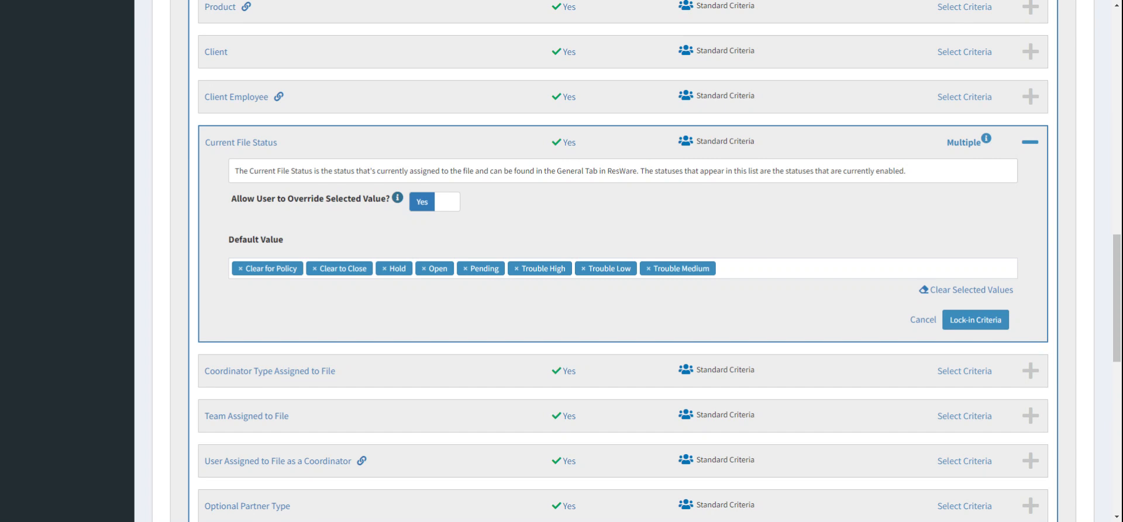
click(985, 319)
Step: Lock in the default values for Common set 10
scroll(987, 327, down, 1)
scroll(987, 326, down, 3)
click(1010, 262)
Step: View the reports assigned to Common set 11
scroll(591, 105, up, 7)
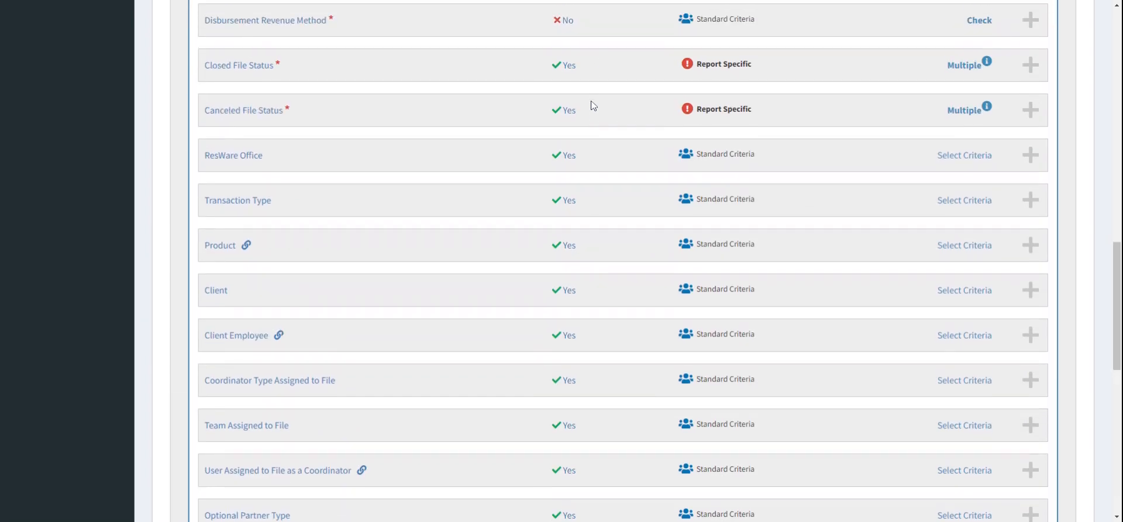
scroll(382, 105, up, 1)
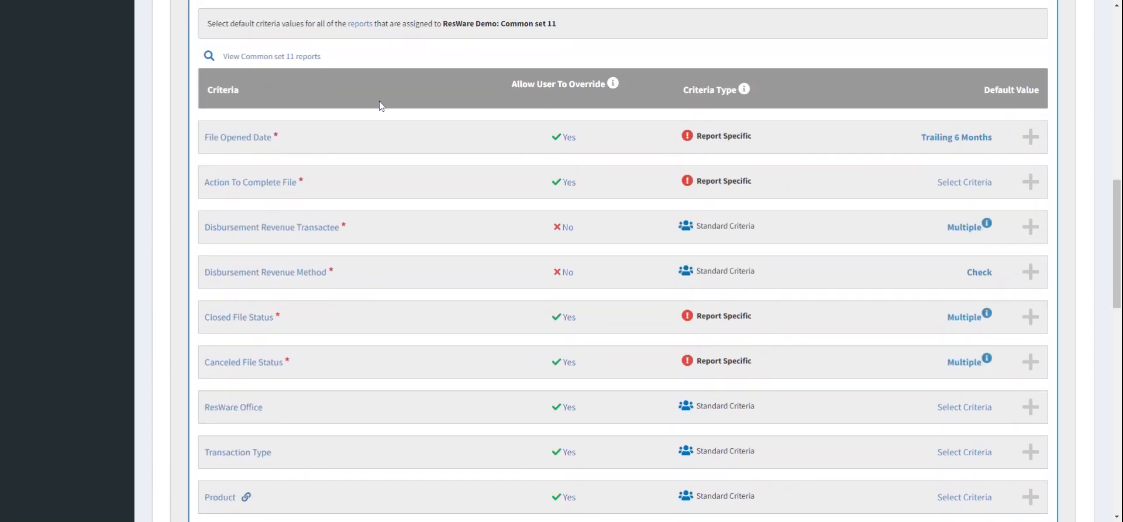
click(277, 59)
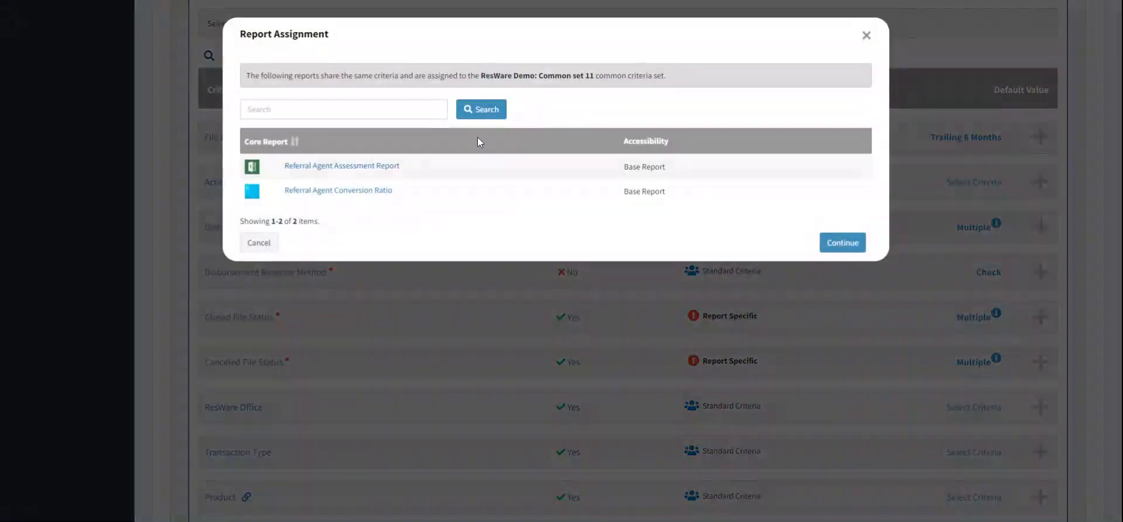
click(273, 243)
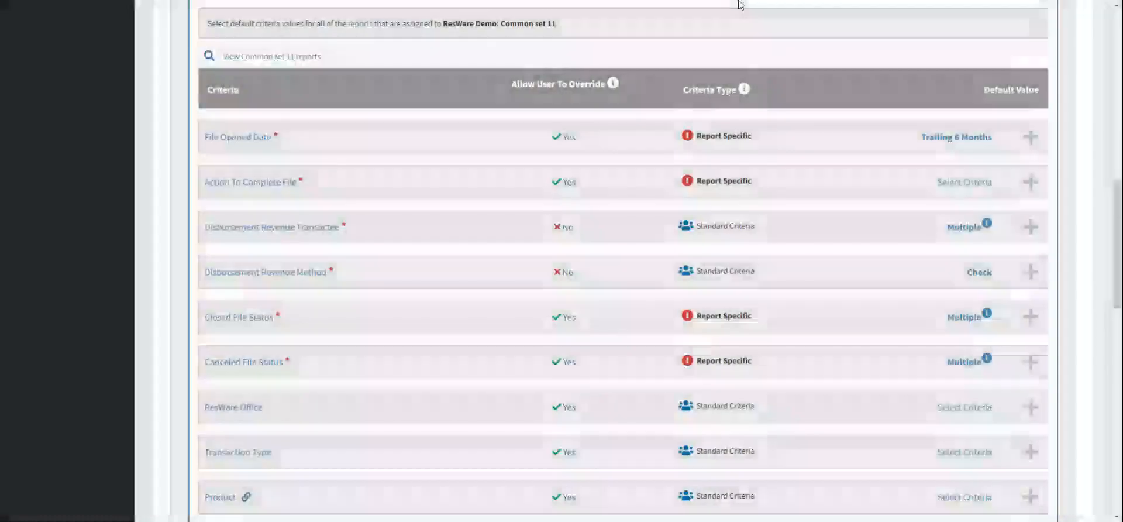
Step: Set the Action To Complete File default to Disburse File in Common set 11 and lock in the criterion
scroll(798, 55, up, 2)
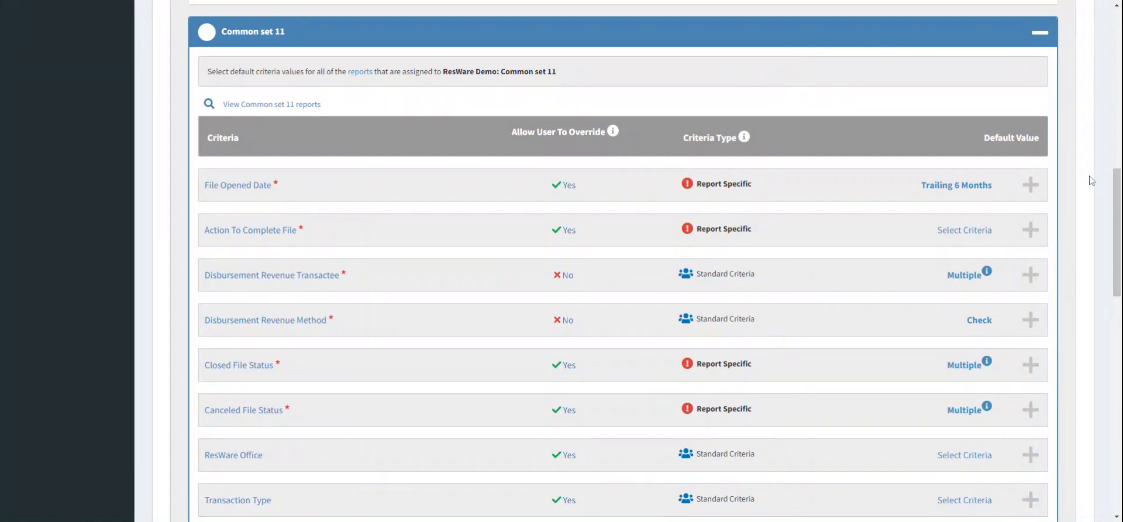
scroll(1085, 181, down, 1)
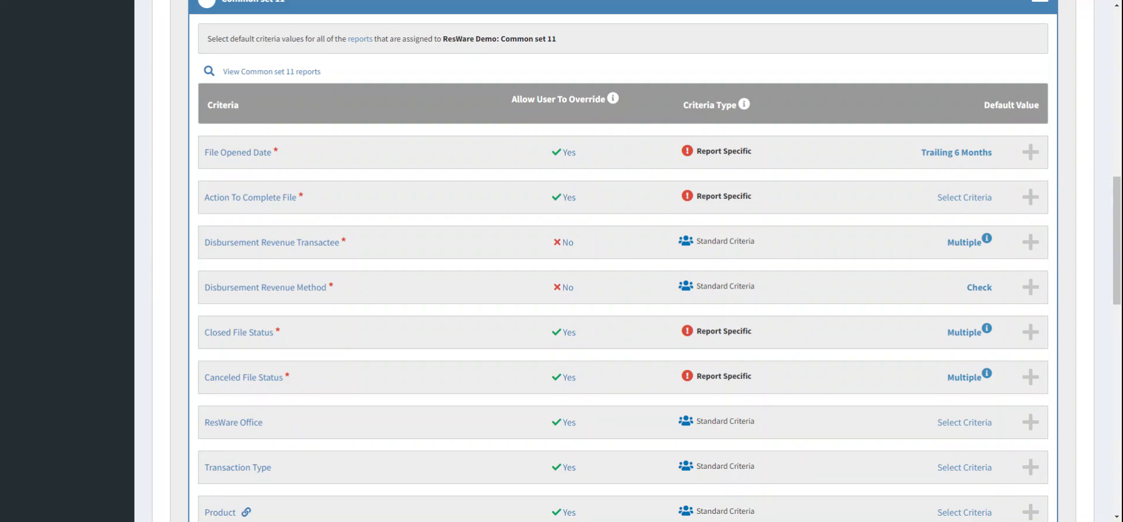
click(897, 201)
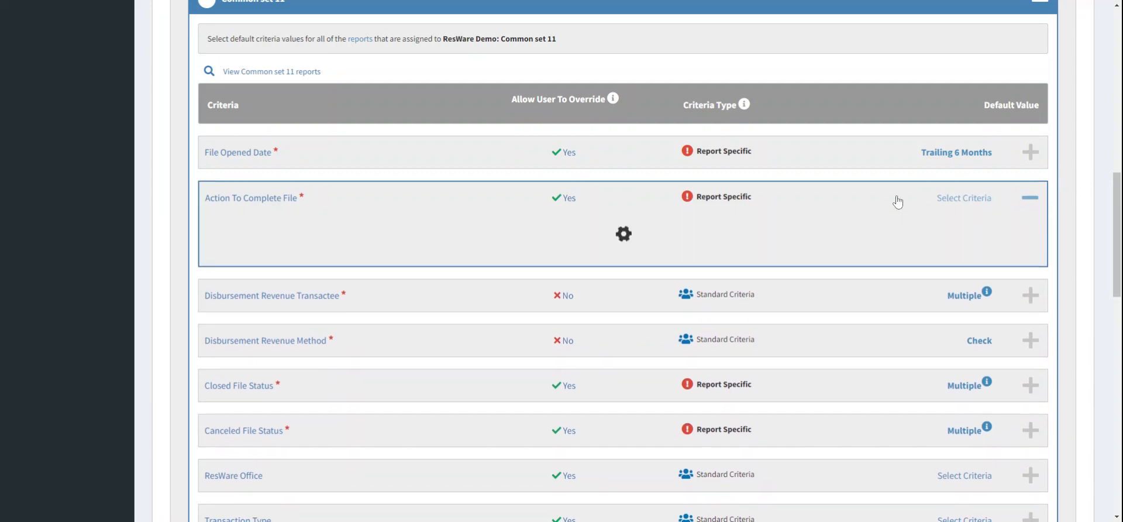
click(373, 319)
text(disburse file)
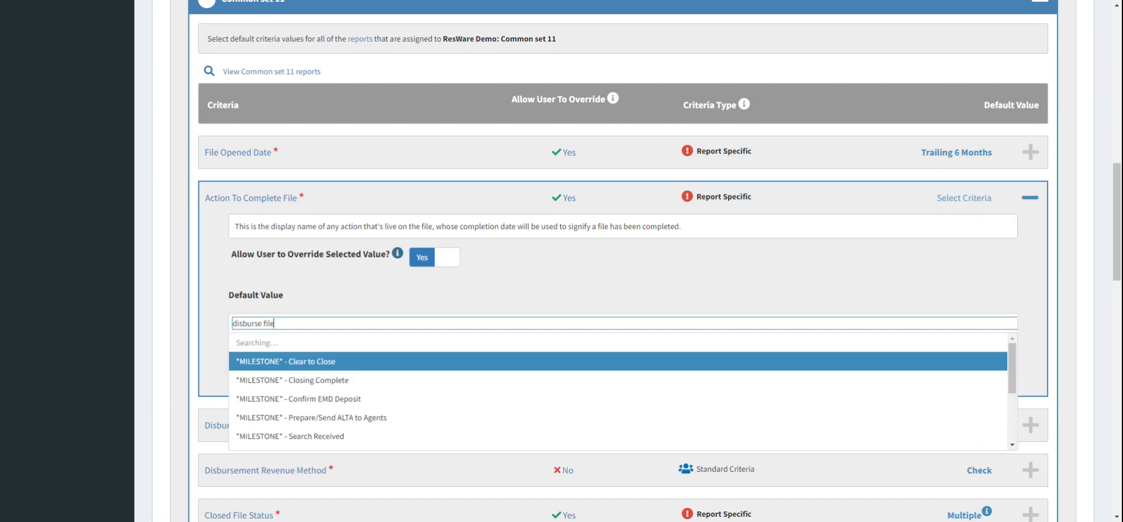
click(334, 435)
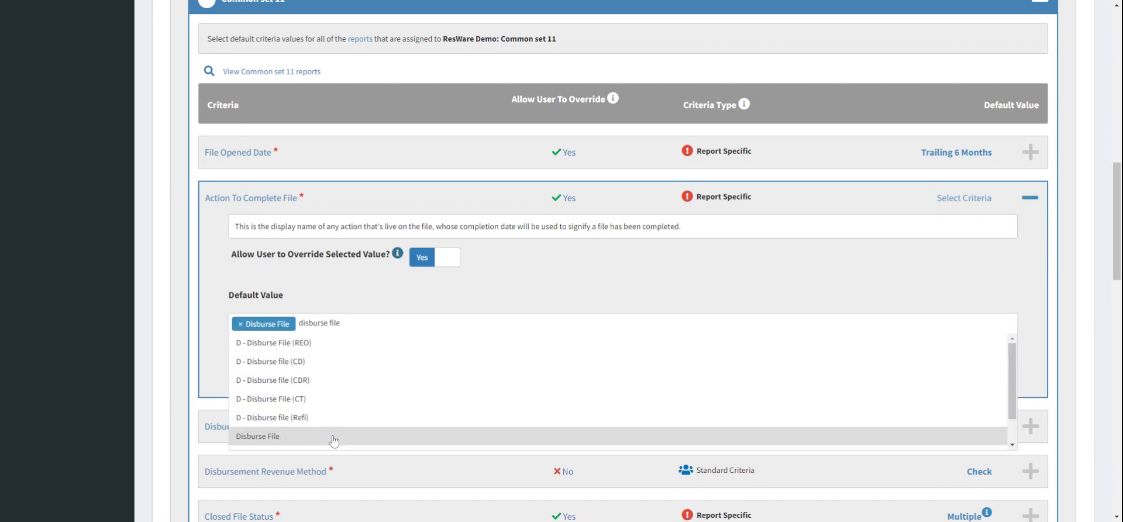
click(561, 303)
click(984, 373)
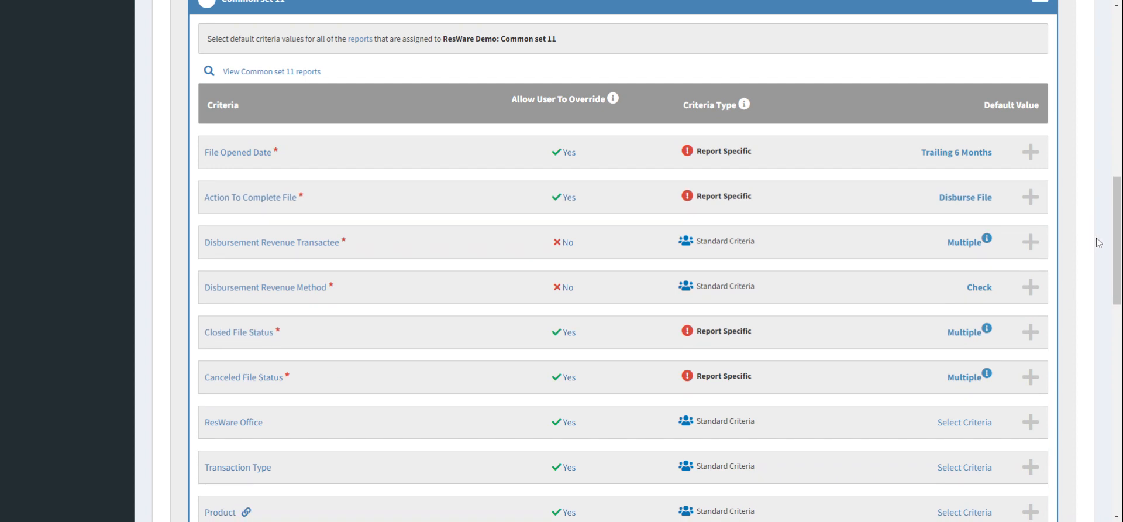
Step: Review the Closed and Canceled File Status defaults in Common set 11 and lock in that set's default values
scroll(1098, 242, down, 1)
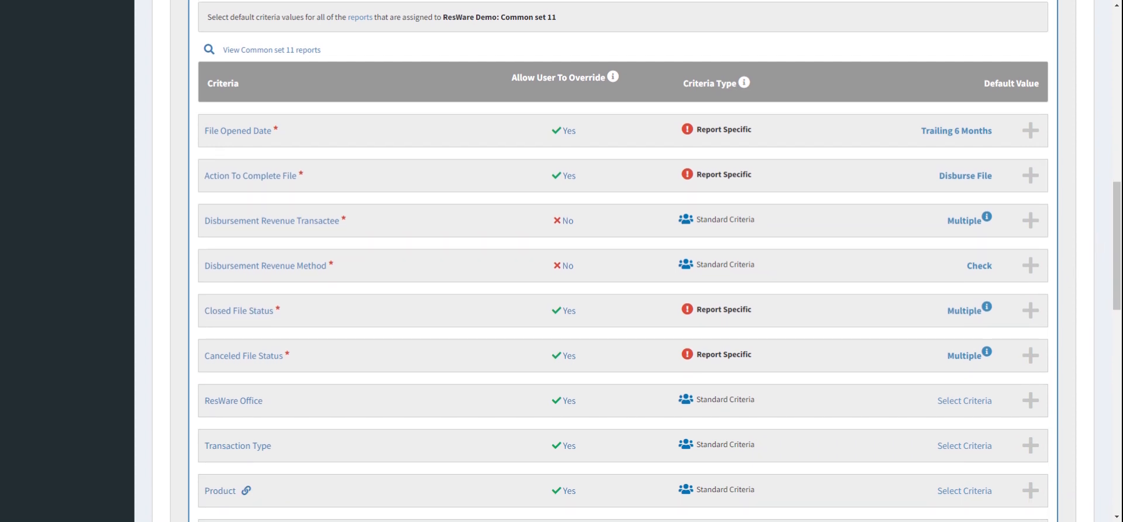
scroll(1094, 195, down, 2)
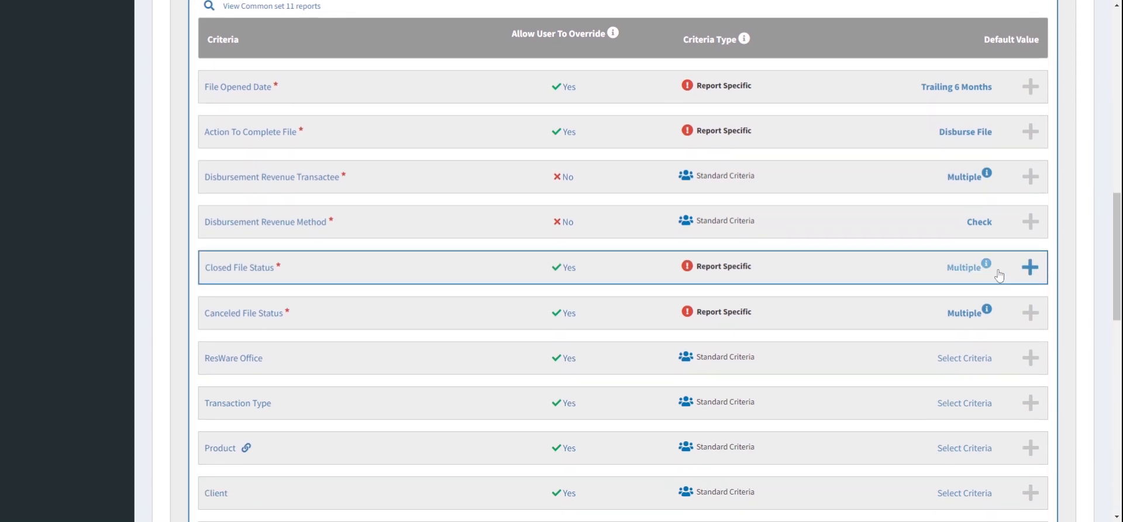
mouse_move(988, 268)
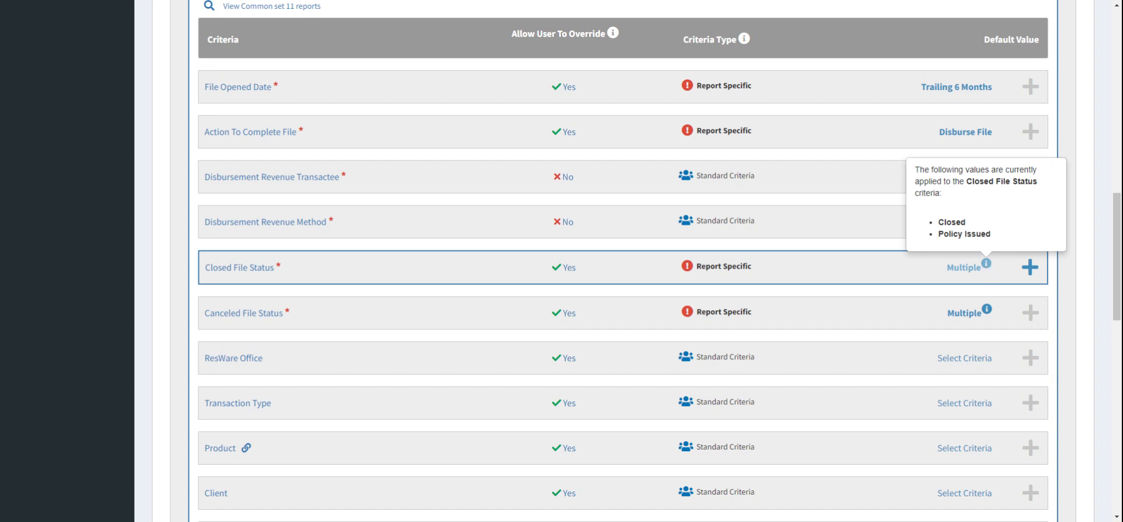
mouse_move(987, 313)
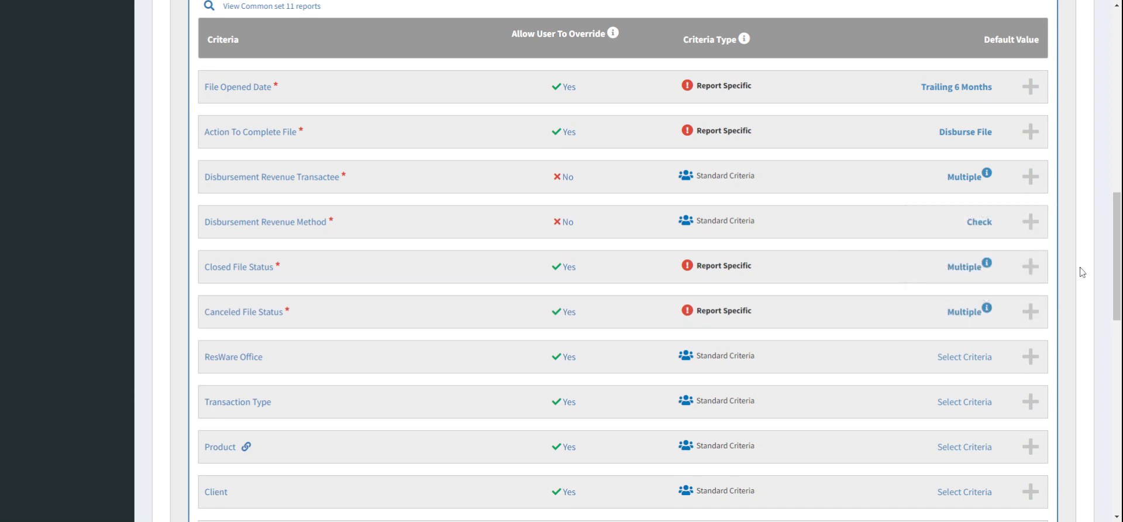
scroll(1082, 271, down, 1)
scroll(1083, 272, up, 1)
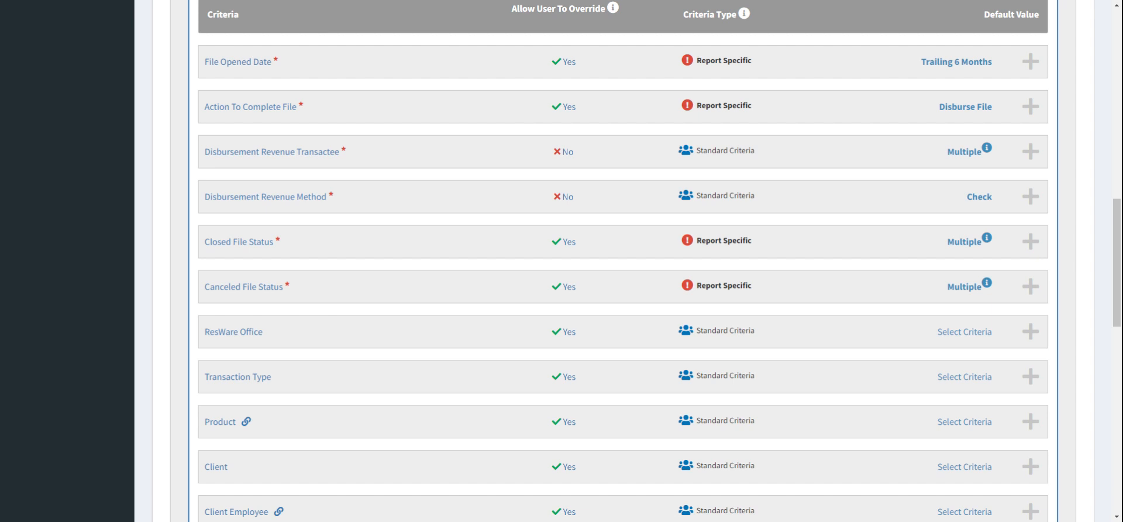
scroll(623, 261, down, 2)
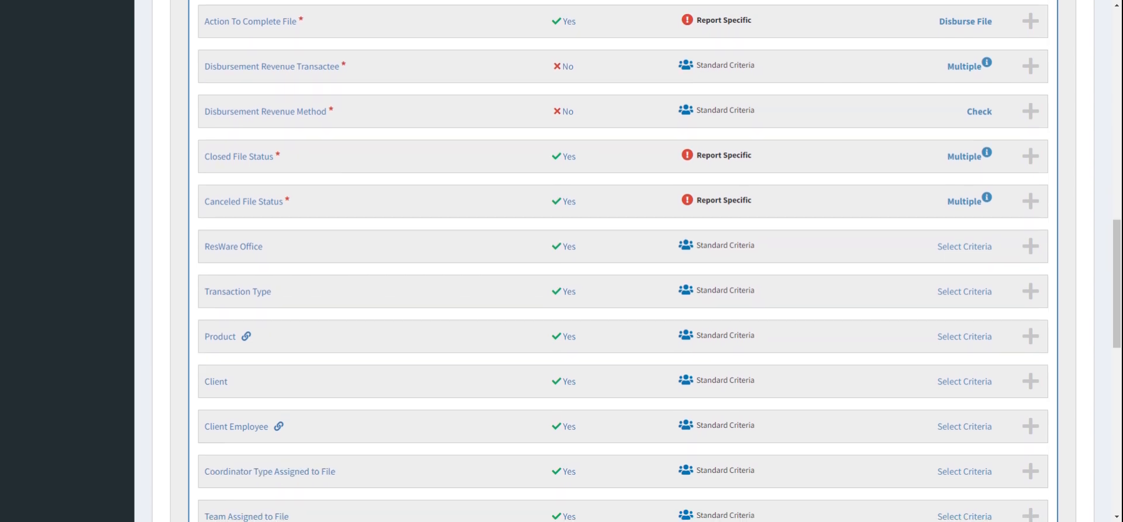
scroll(623, 261, up, 1)
scroll(623, 261, down, 1)
scroll(623, 261, up, 1)
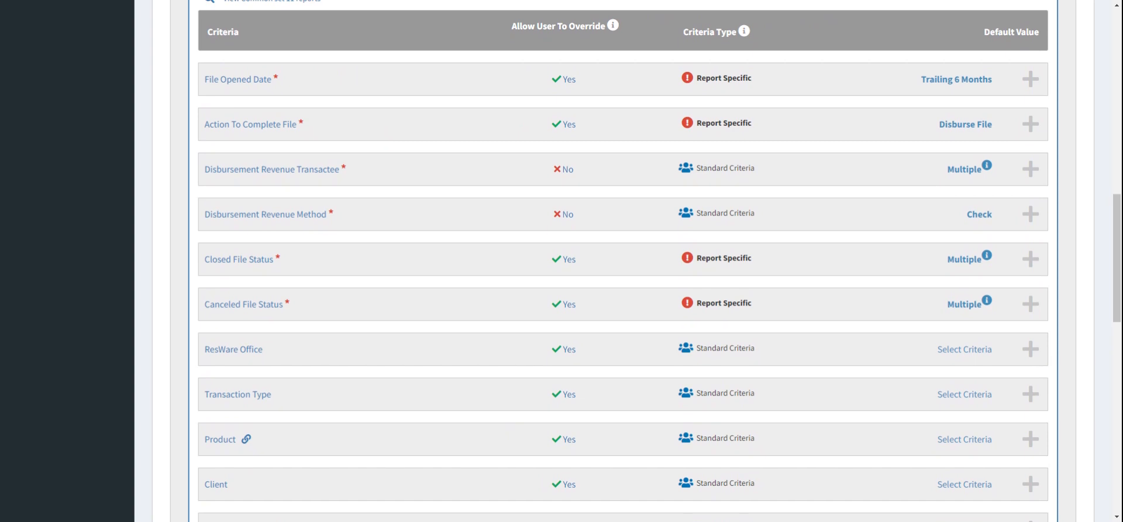
scroll(1028, 380, down, 8)
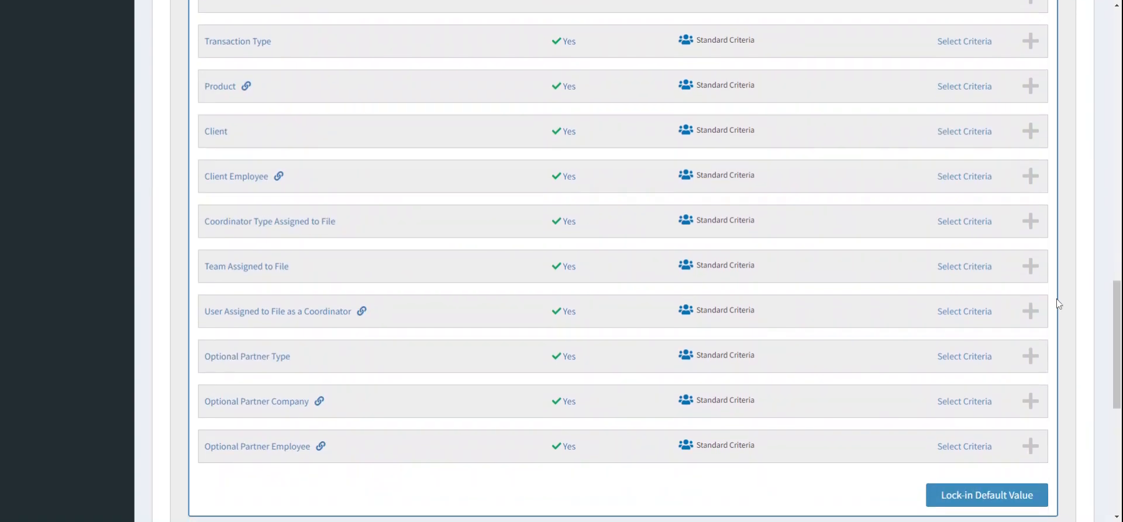
click(994, 395)
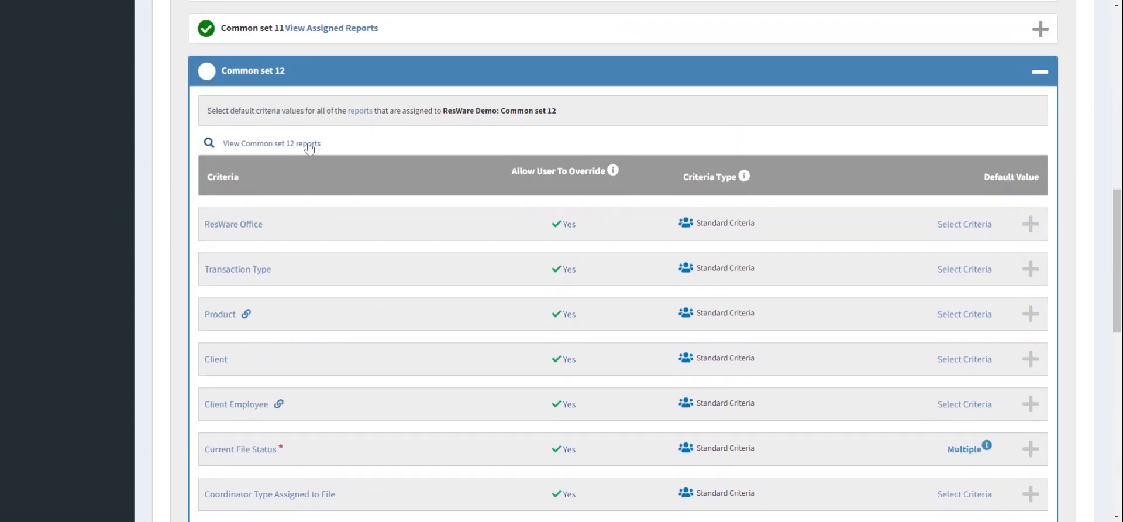
Step: View the reports assigned to Common set 12
click(310, 149)
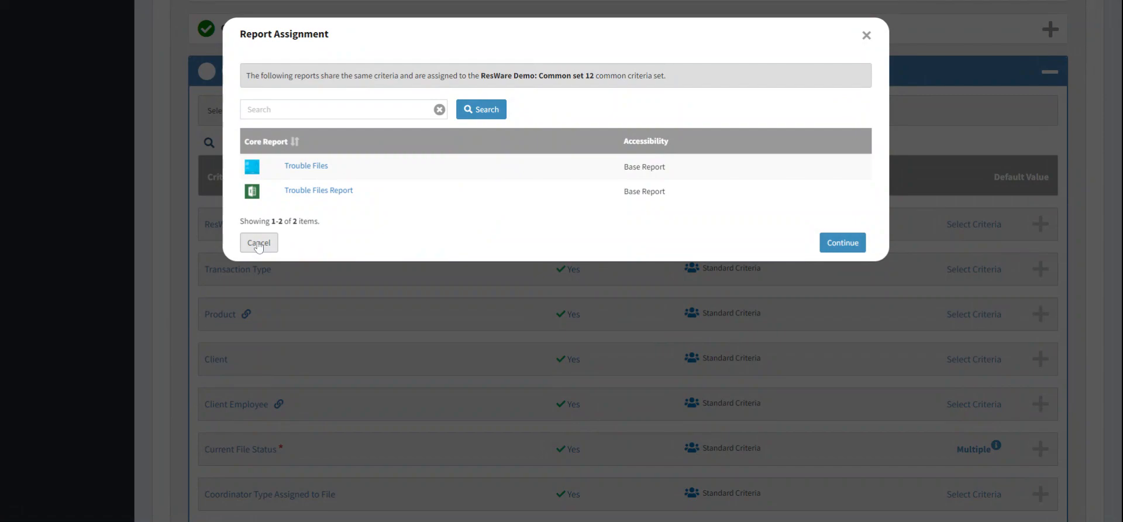
click(258, 243)
scroll(747, 226, down, 3)
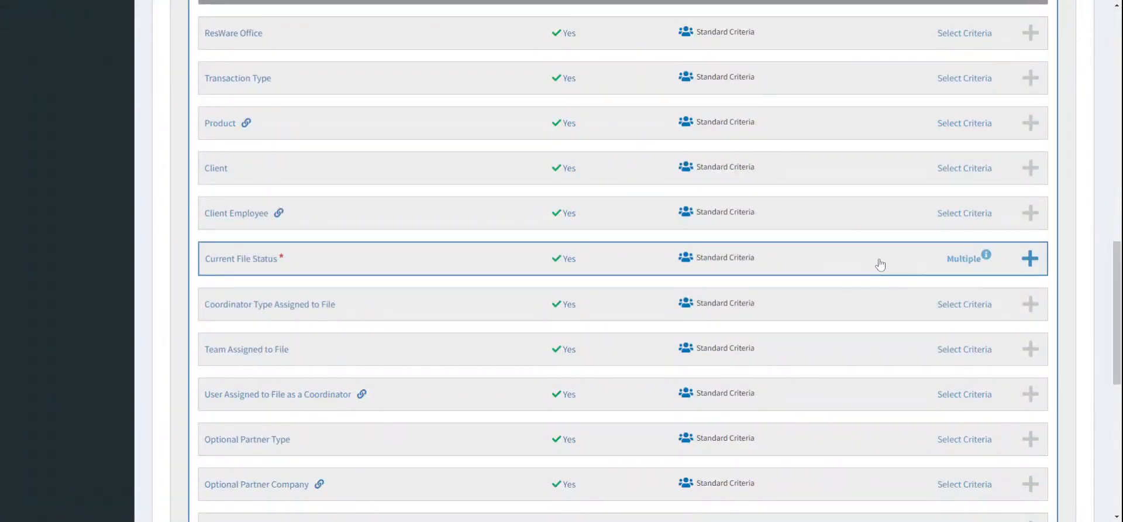
Step: Limit the Current File Status default in Common set 12 to Trouble High, Trouble Low and Trouble Medium, and lock in the criterion
click(881, 264)
scroll(745, 251, down, 3)
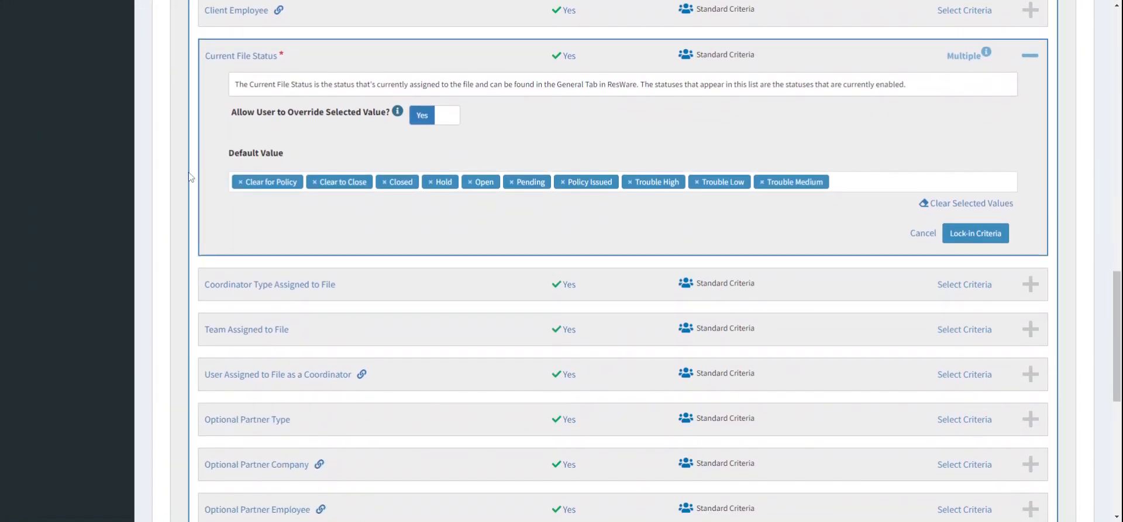
click(240, 183)
click(240, 183)
click(241, 183)
click(241, 183)
click(240, 183)
click(241, 183)
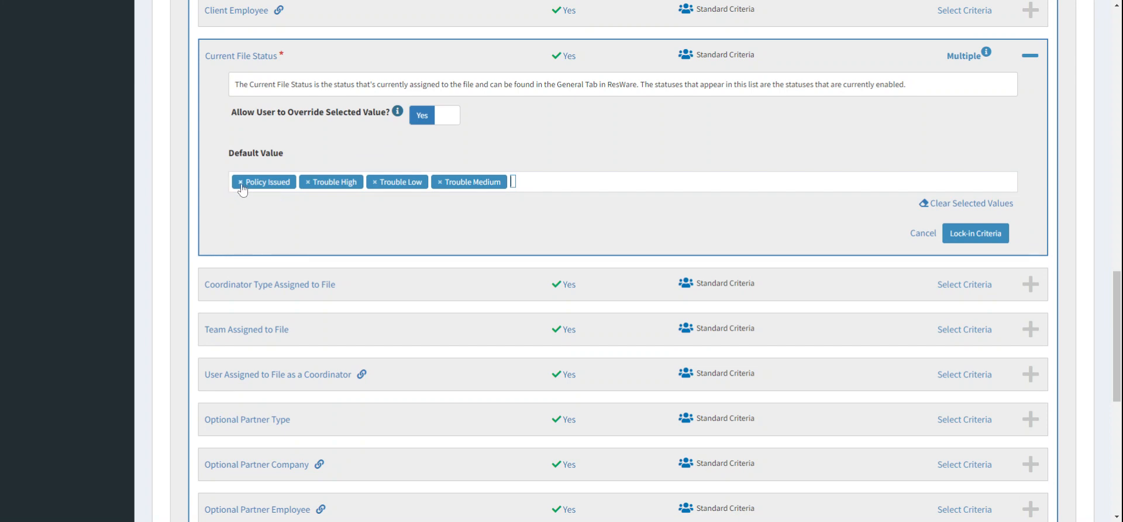
click(240, 182)
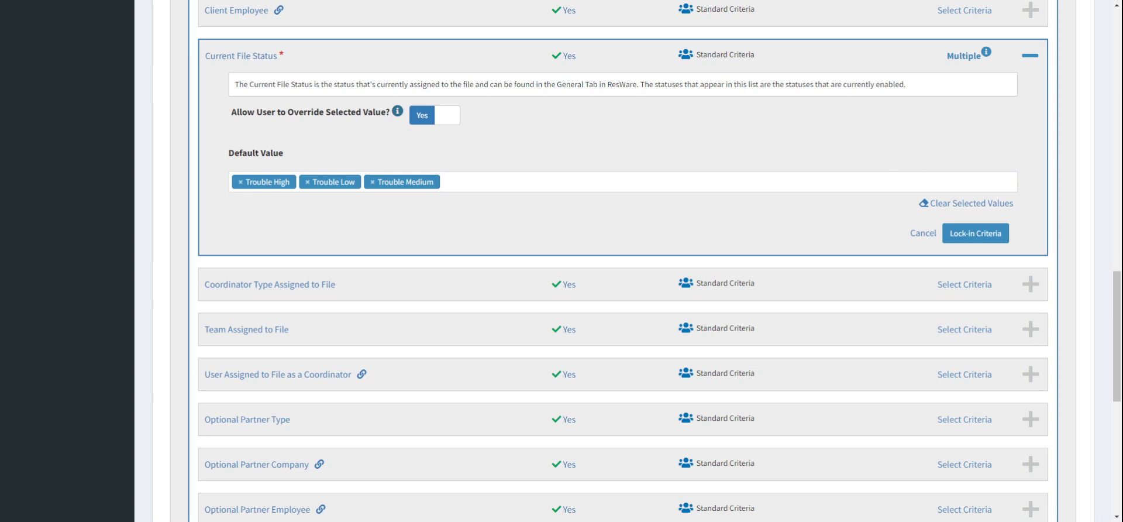
click(995, 234)
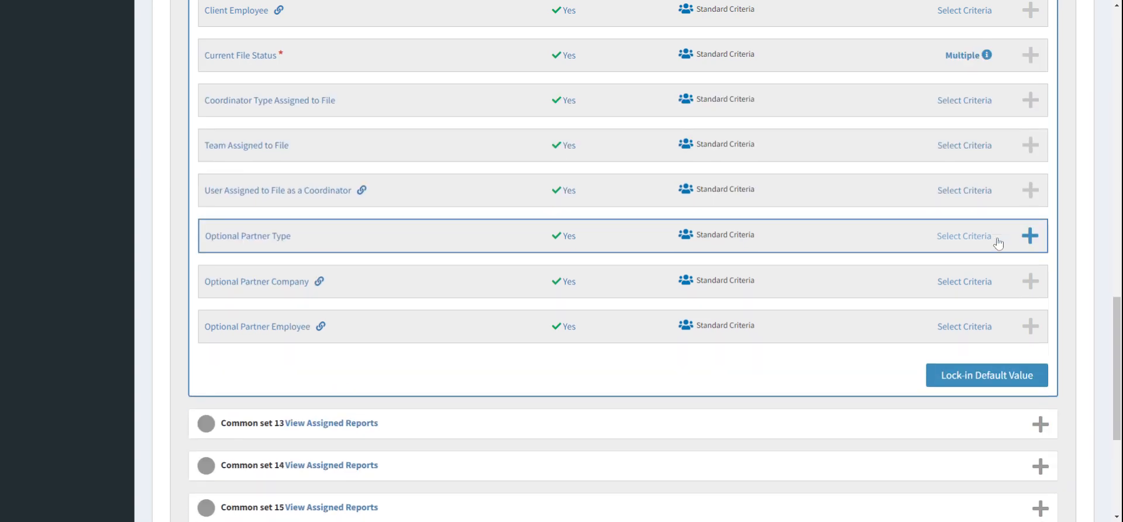
Step: Reopen Current File Status in Common set 12 to review its selected values
scroll(1073, 188, up, 4)
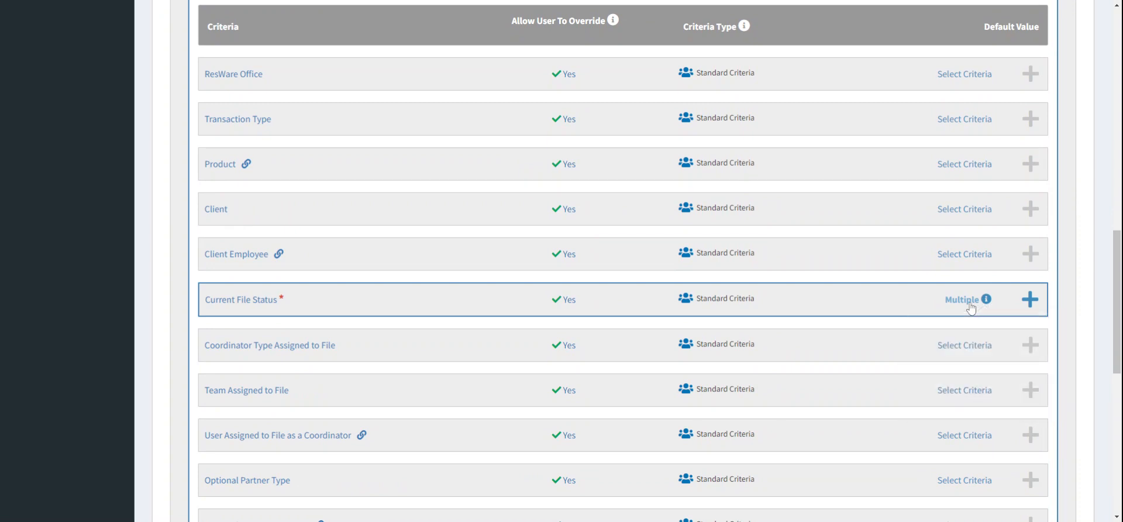
click(920, 308)
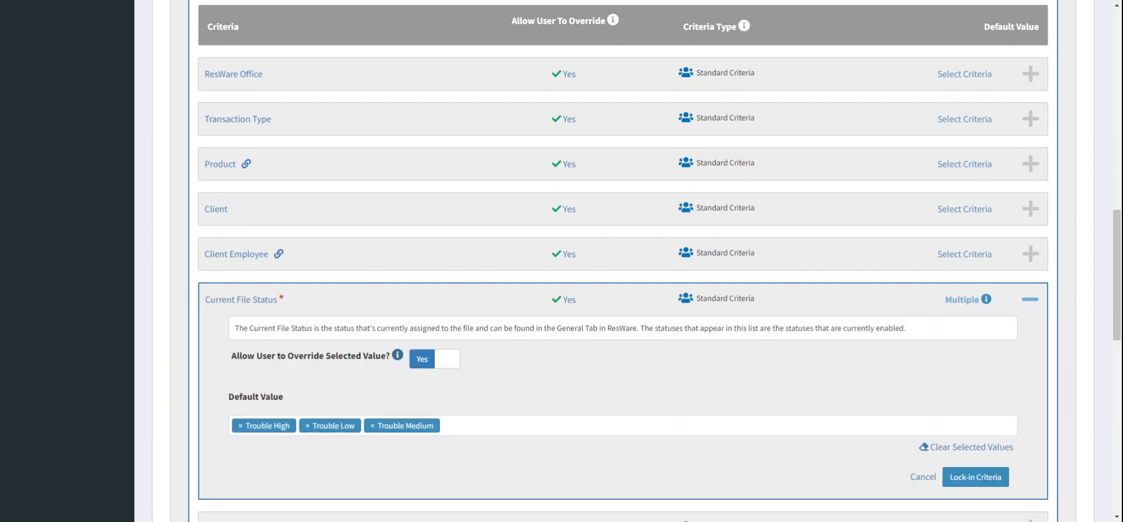
Step: Lock in the Current File Status criterion and then the default values for Common set 12
scroll(587, 355, down, 3)
click(994, 306)
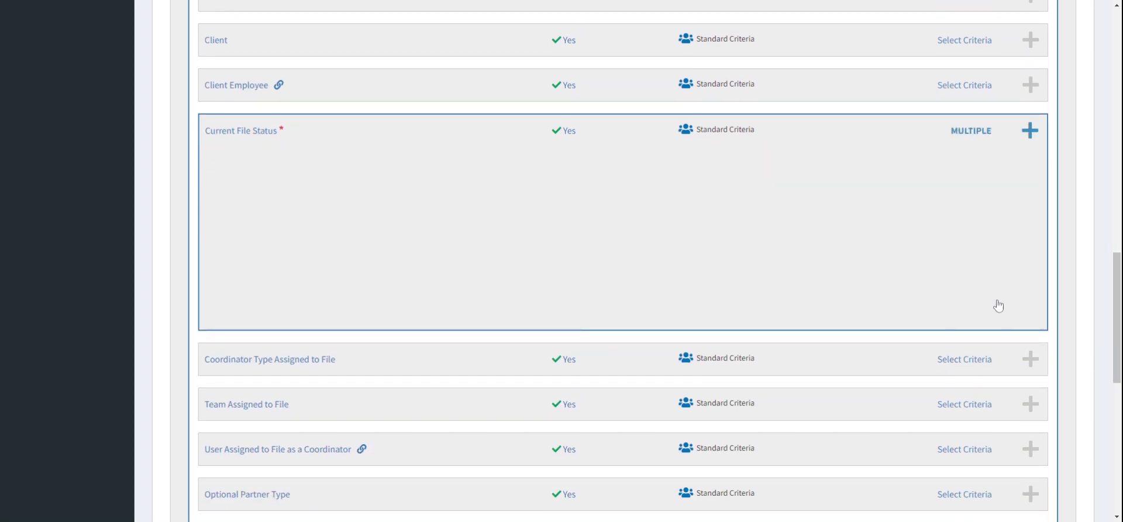
scroll(999, 305, down, 4)
click(997, 209)
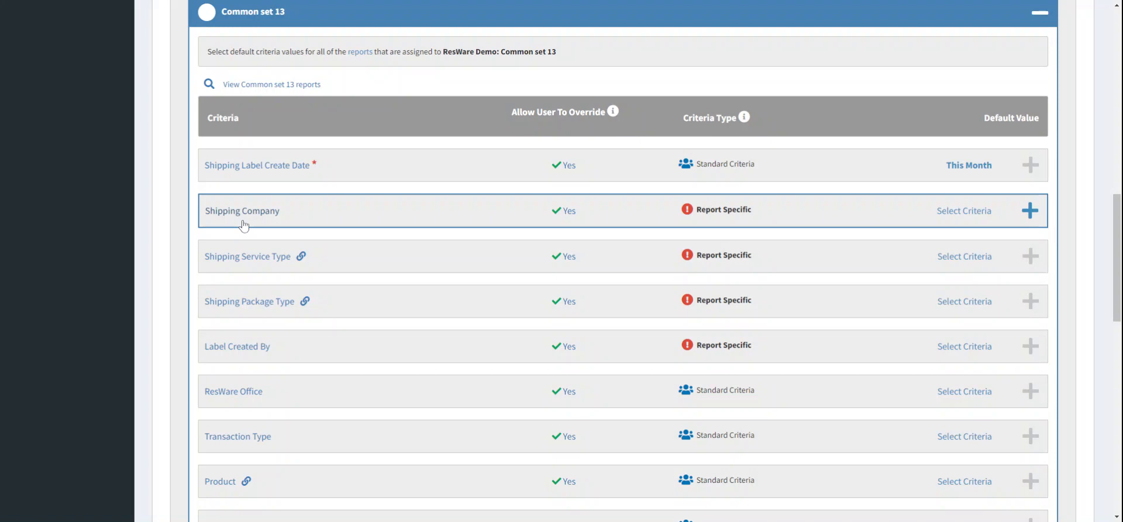
Step: View the reports assigned to Common set 13
click(295, 85)
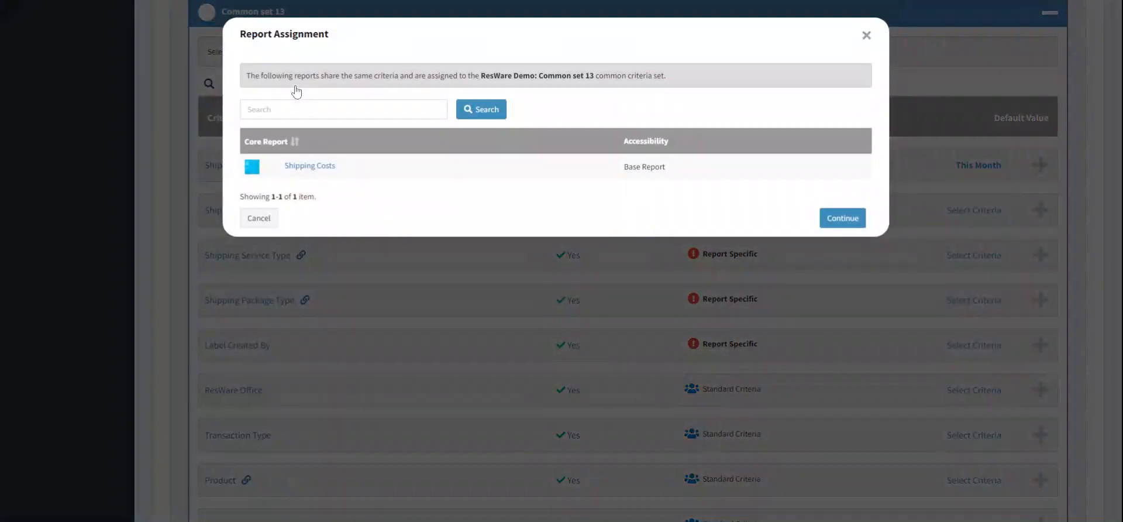
click(265, 217)
Step: Clear the Current File Status default values in Common set 13, lock in the criterion and the set's default values
scroll(622, 196, down, 4)
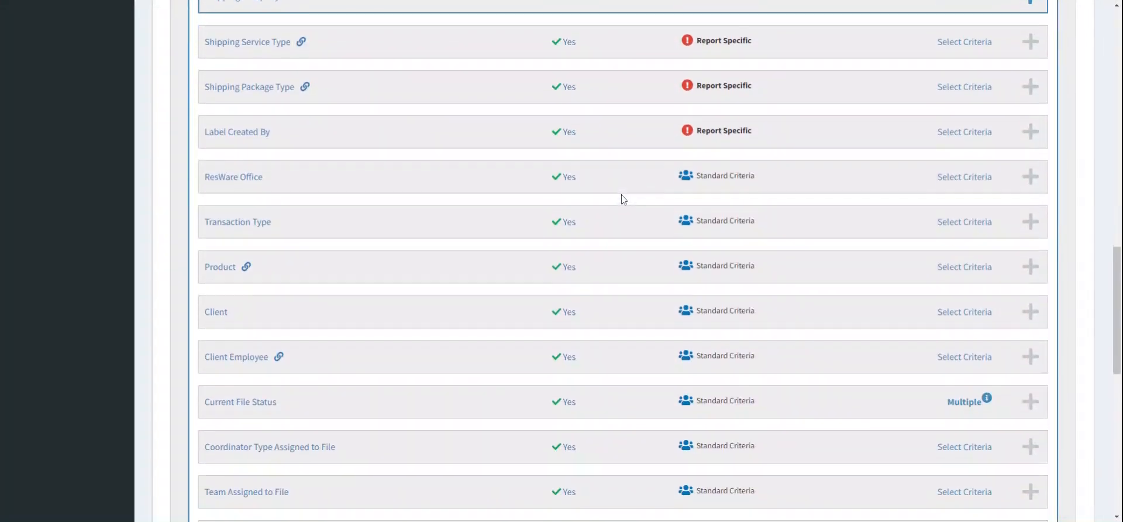
click(849, 388)
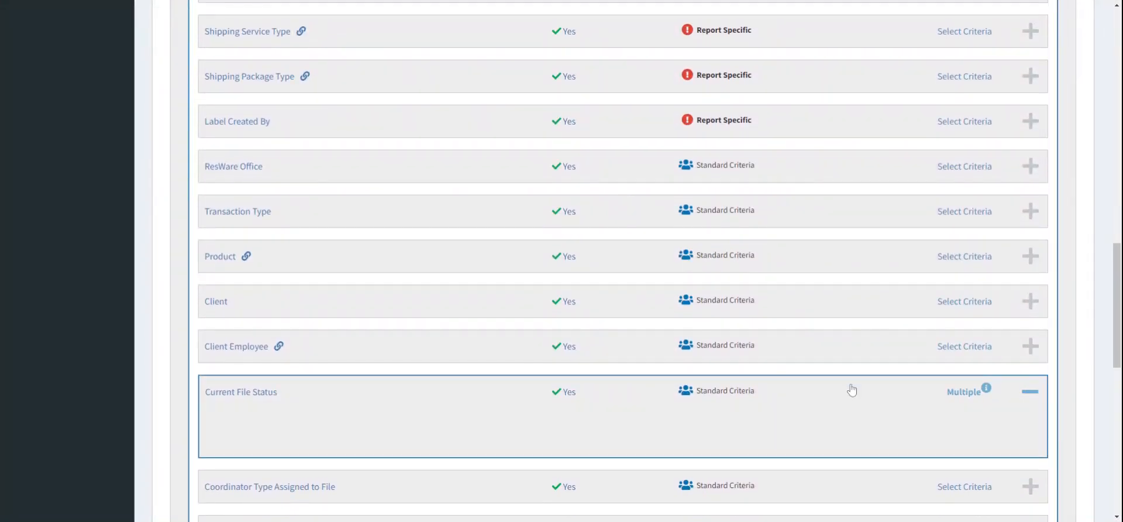
click(988, 413)
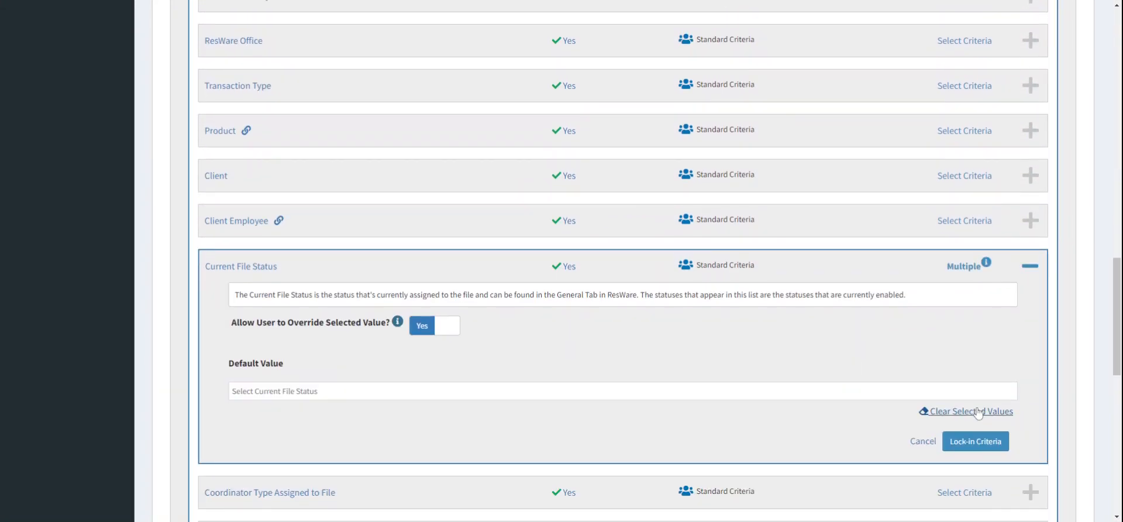
click(986, 443)
scroll(988, 446, down, 3)
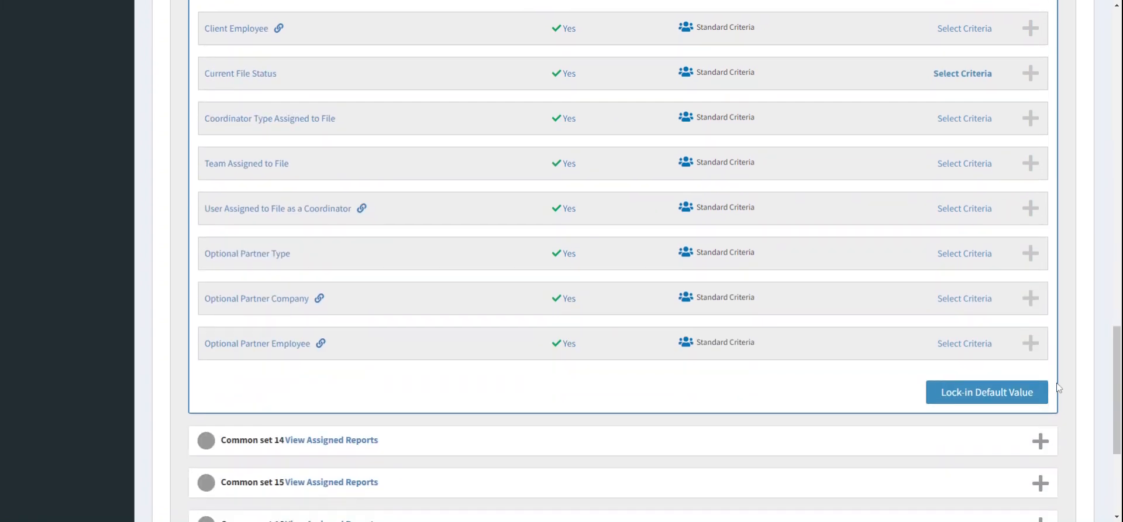
click(1006, 392)
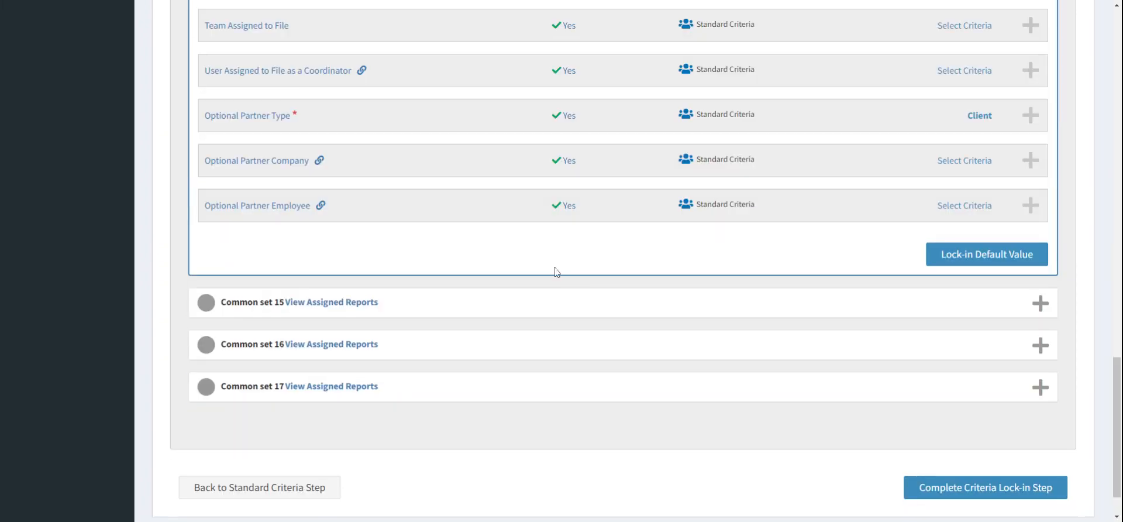
Step: View the reports assigned to Common set 14
scroll(554, 268, up, 7)
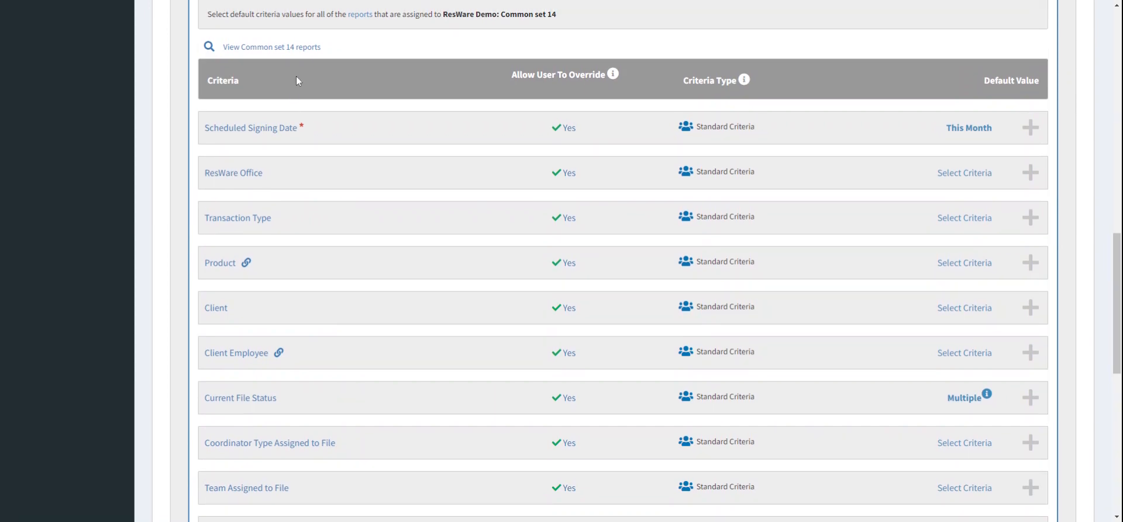
click(301, 50)
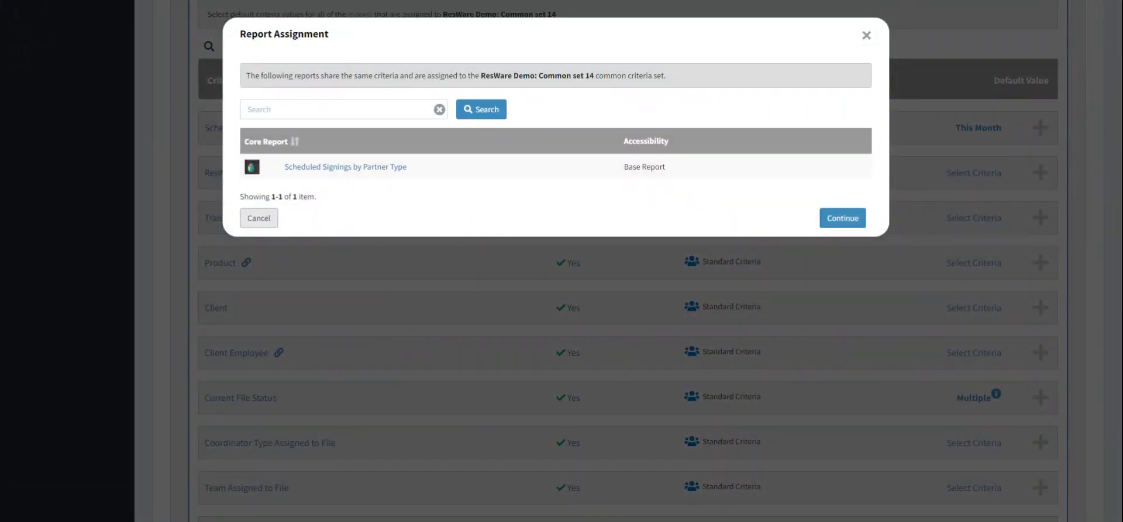
click(260, 218)
Step: Set Common set 14's Optional Partner Type default to Branch, then lock in the criterion and the set's default values
scroll(633, 200, down, 5)
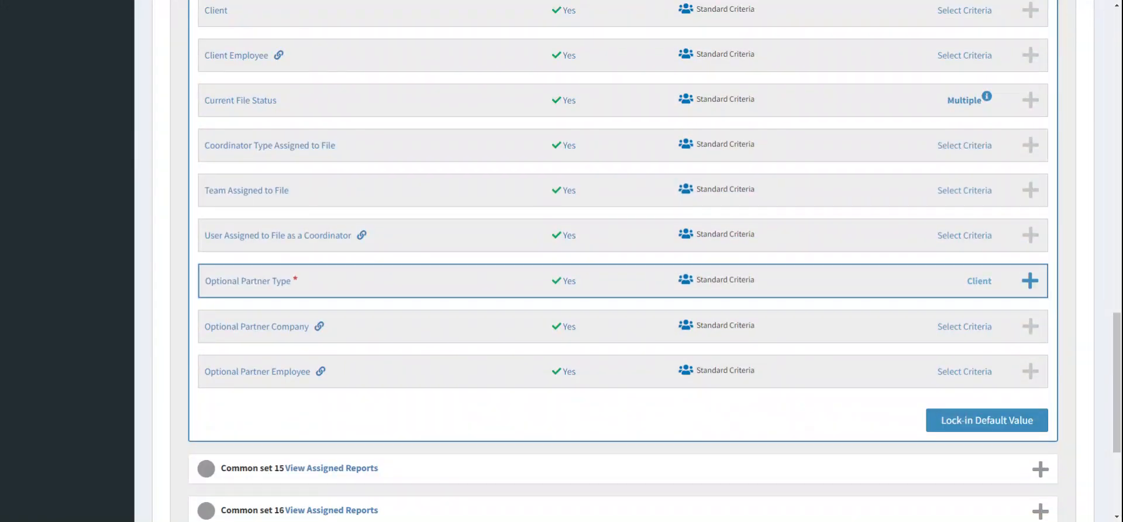
click(913, 286)
scroll(913, 286, up, 5)
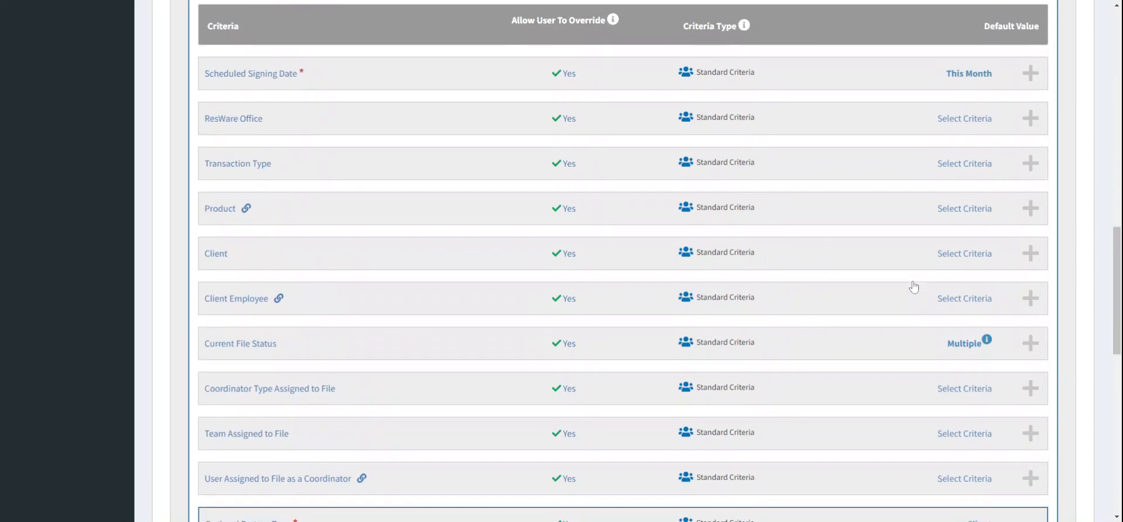
scroll(819, 291, down, 6)
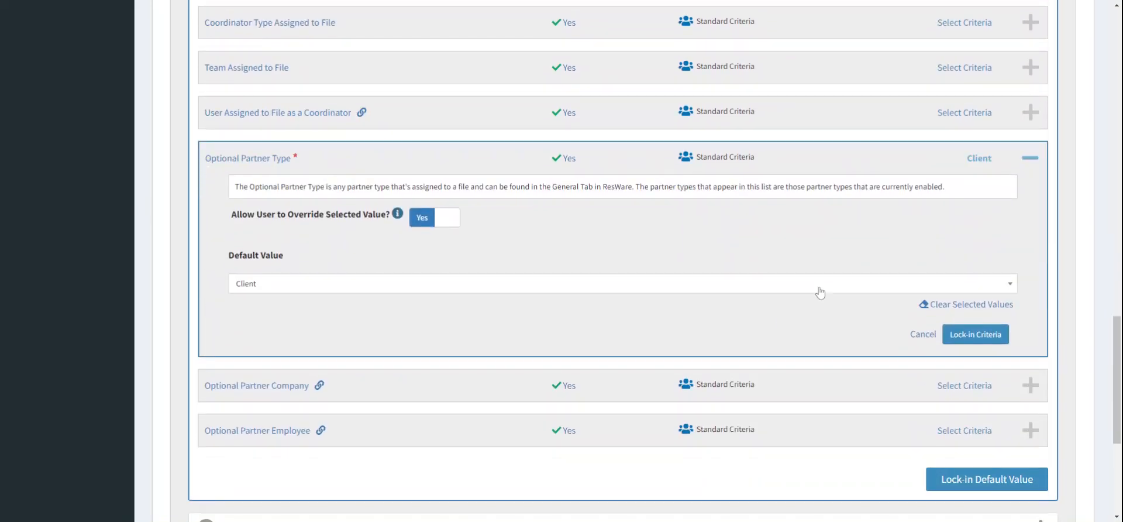
click(742, 291)
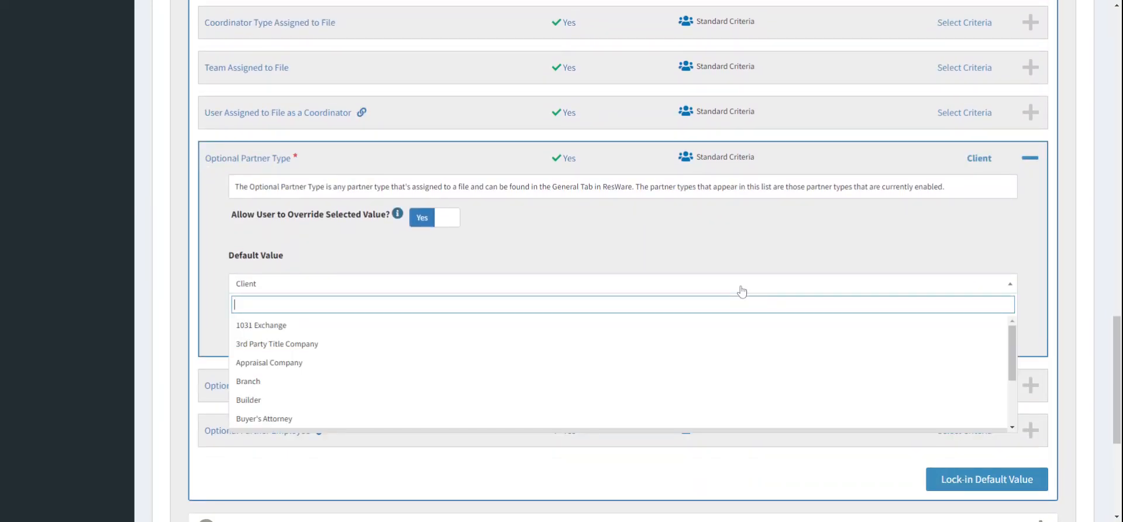
click(721, 386)
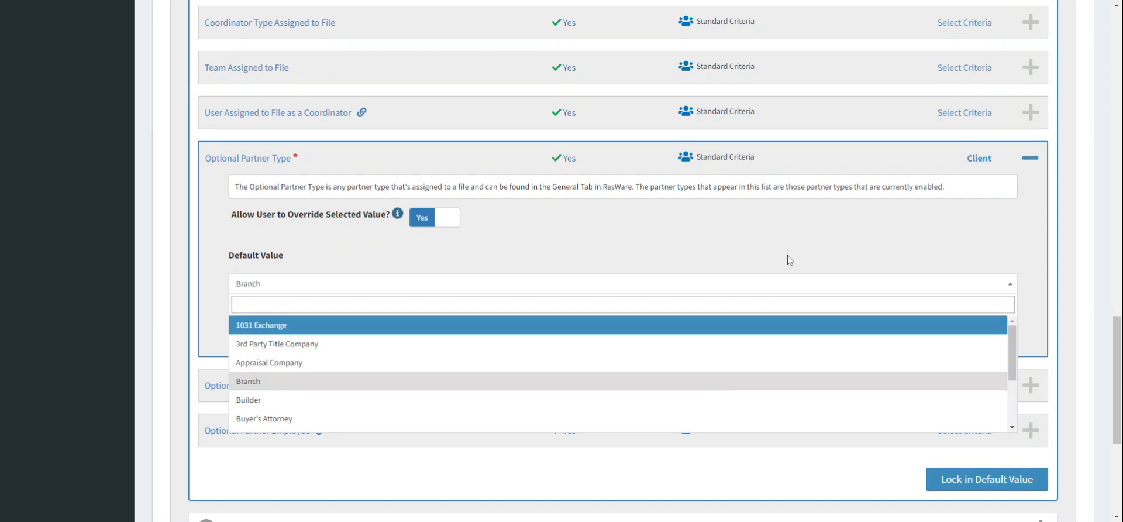
click(993, 334)
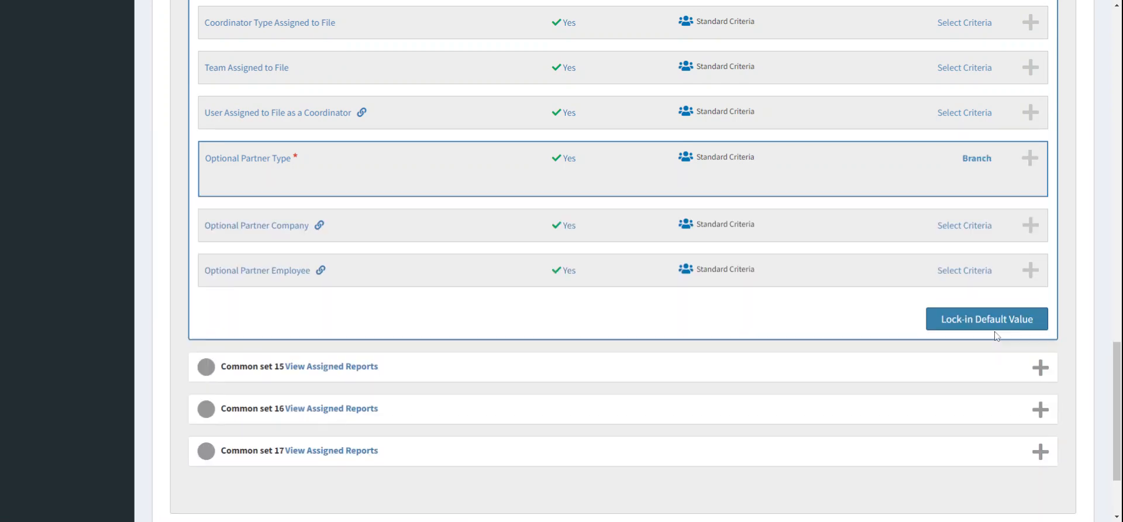
click(1006, 296)
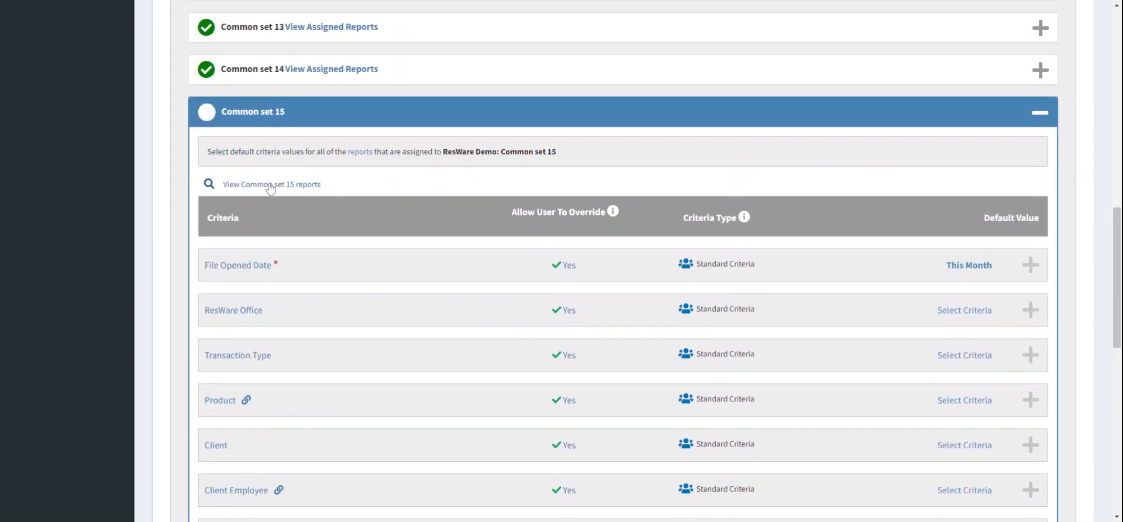
Step: View the reports assigned to Common set 15
click(271, 185)
click(258, 219)
scroll(793, 266, down, 4)
scroll(944, 255, up, 6)
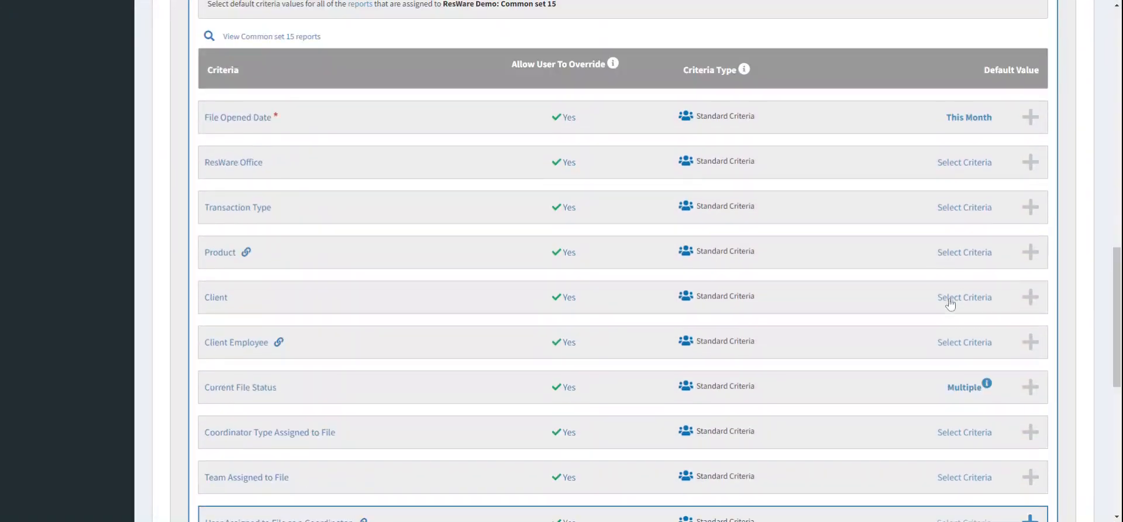
Step: Set Common set 15's Optional Partner Type default to Closing Attorney, then lock in the criterion and the set's default values
scroll(939, 207, down, 6)
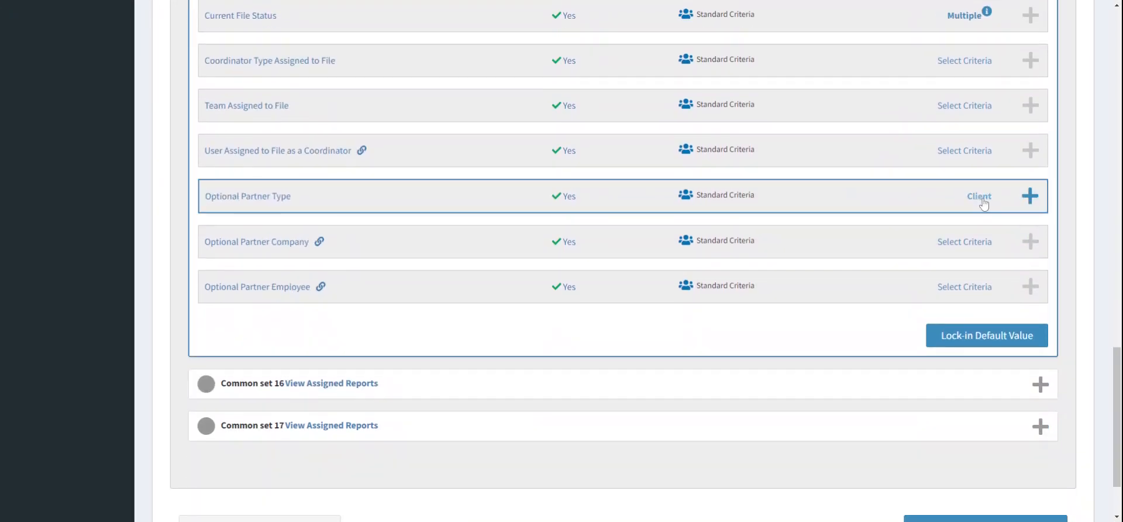
click(928, 202)
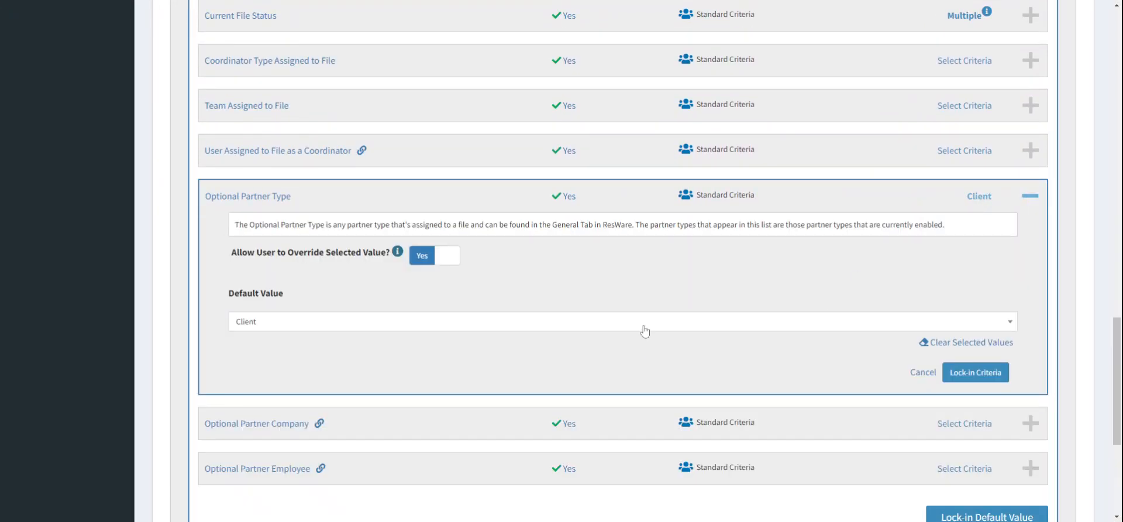
click(641, 324)
scroll(638, 377, down, 3)
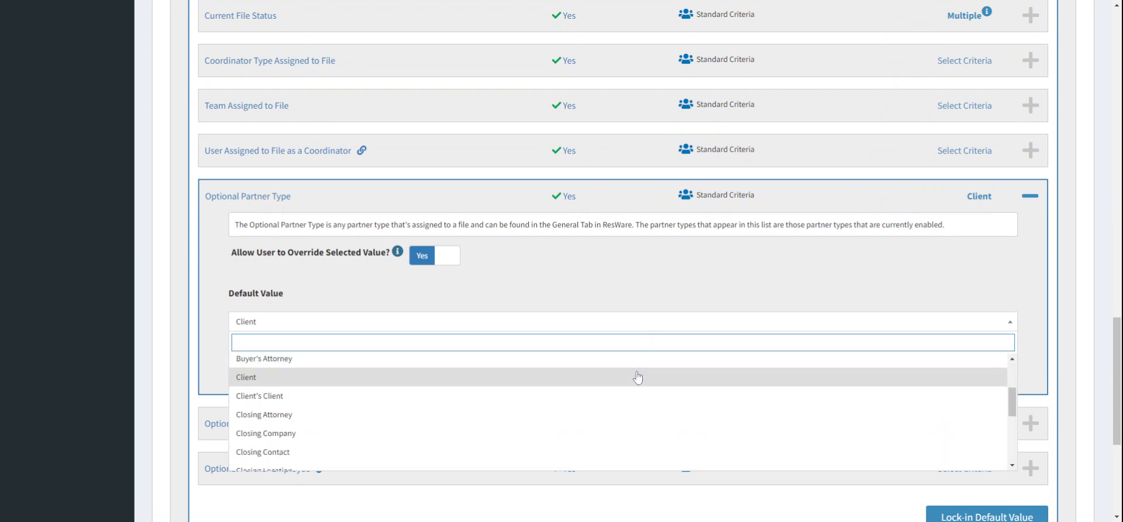
click(631, 413)
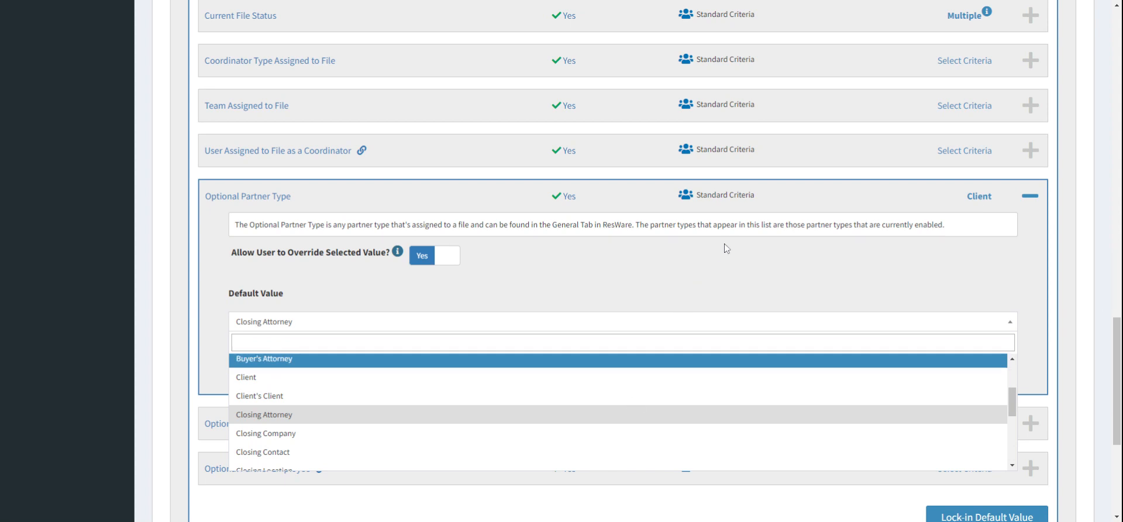
click(976, 372)
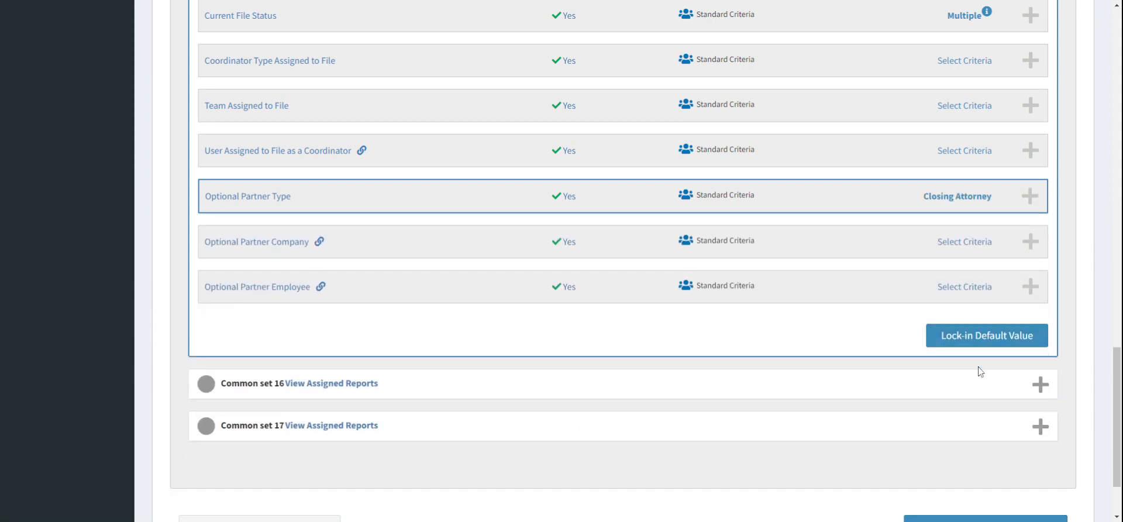
click(1008, 342)
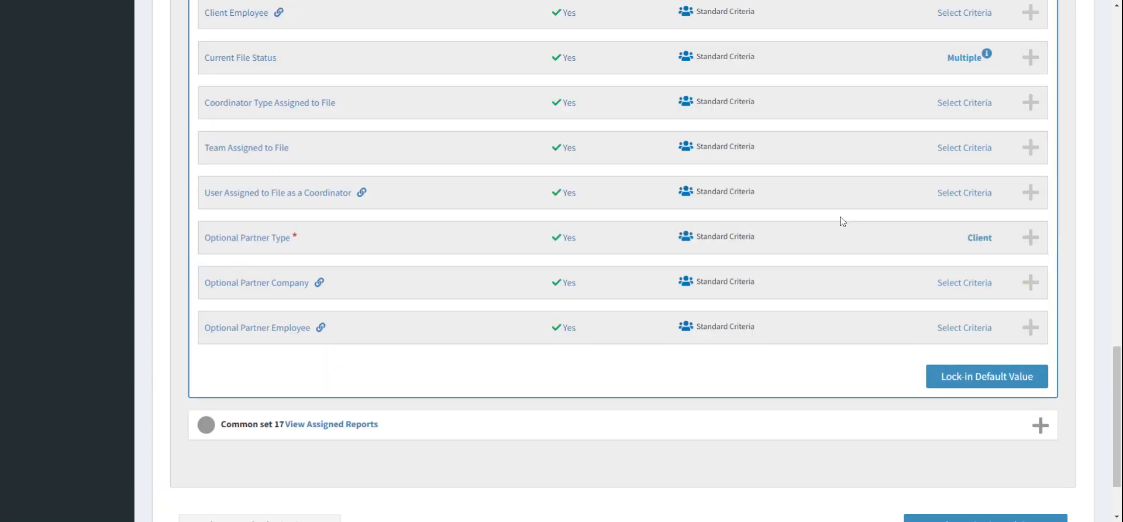
Step: Search partner types for "closing" and set Common set 16's Optional Partner Type default to Closing Office, locking in criterion and set
scroll(842, 221, up, 3)
scroll(843, 221, up, 3)
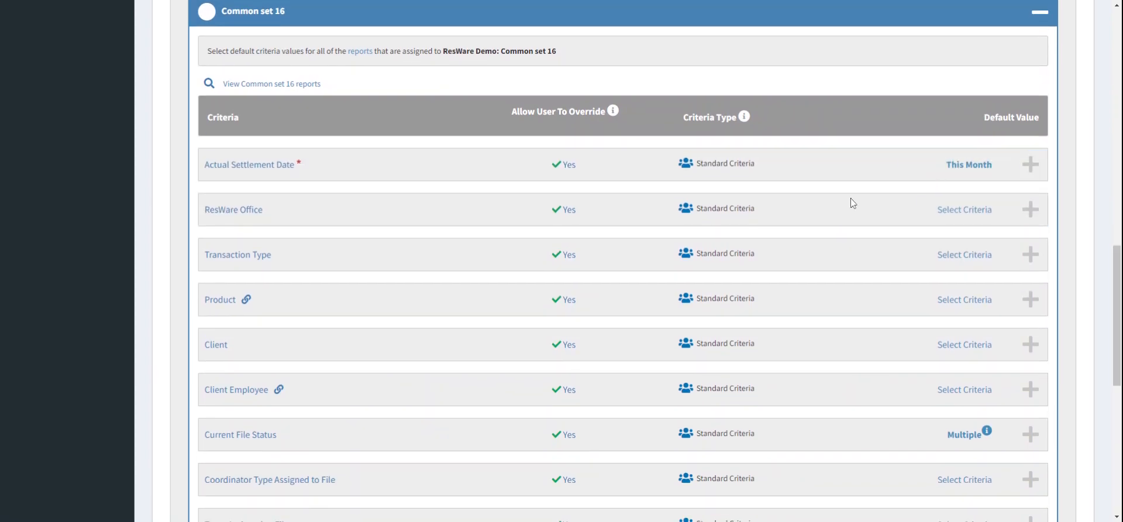
scroll(954, 171, down, 1)
scroll(953, 171, down, 6)
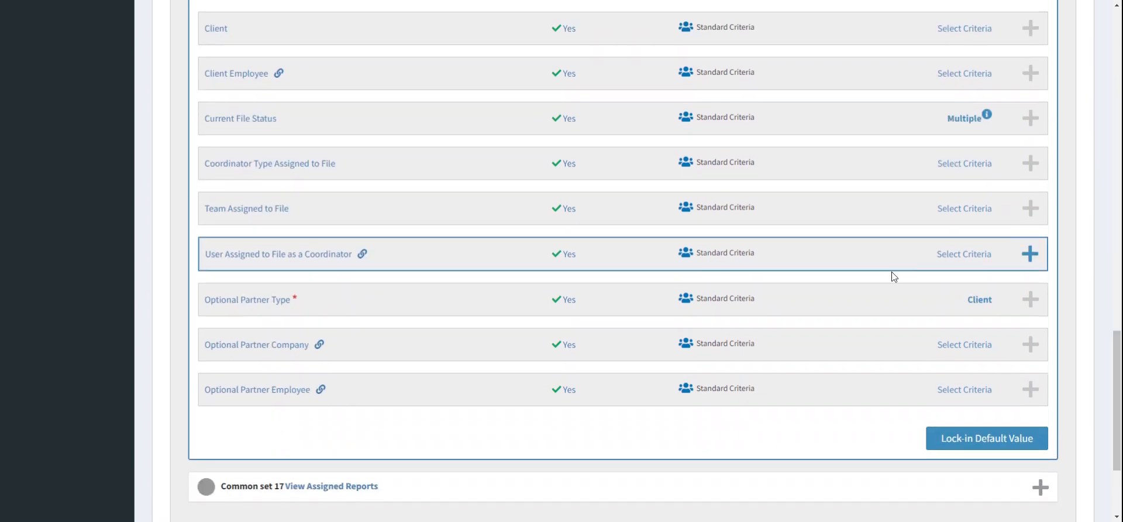
click(883, 310)
scroll(718, 311, down, 3)
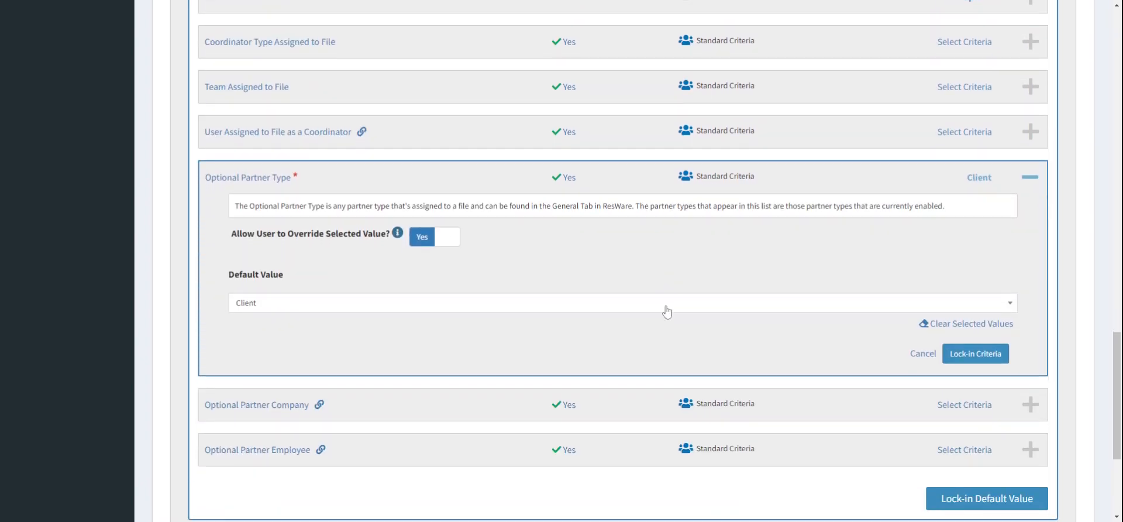
click(647, 304)
text(closing)
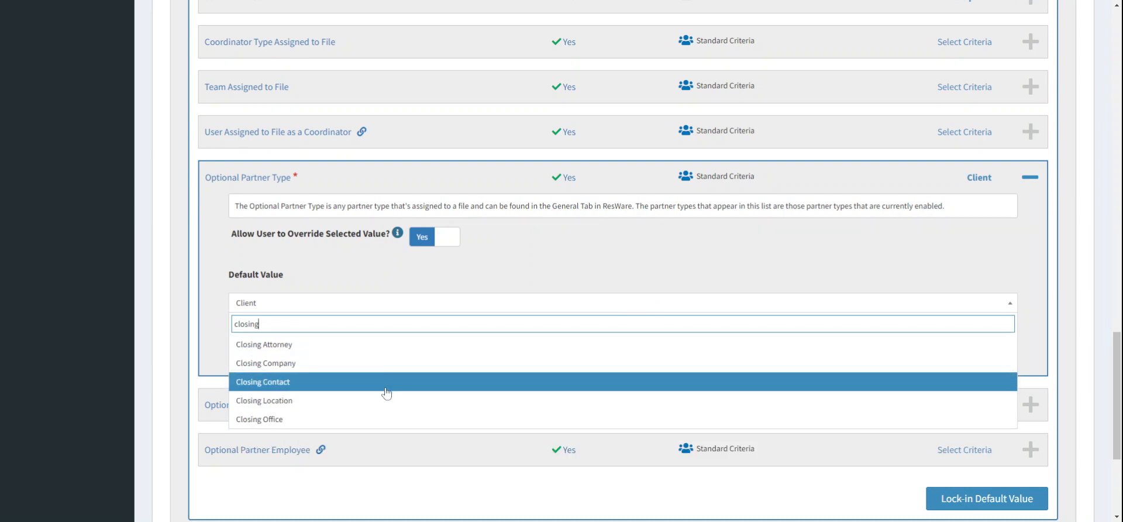
click(384, 419)
click(648, 263)
click(974, 354)
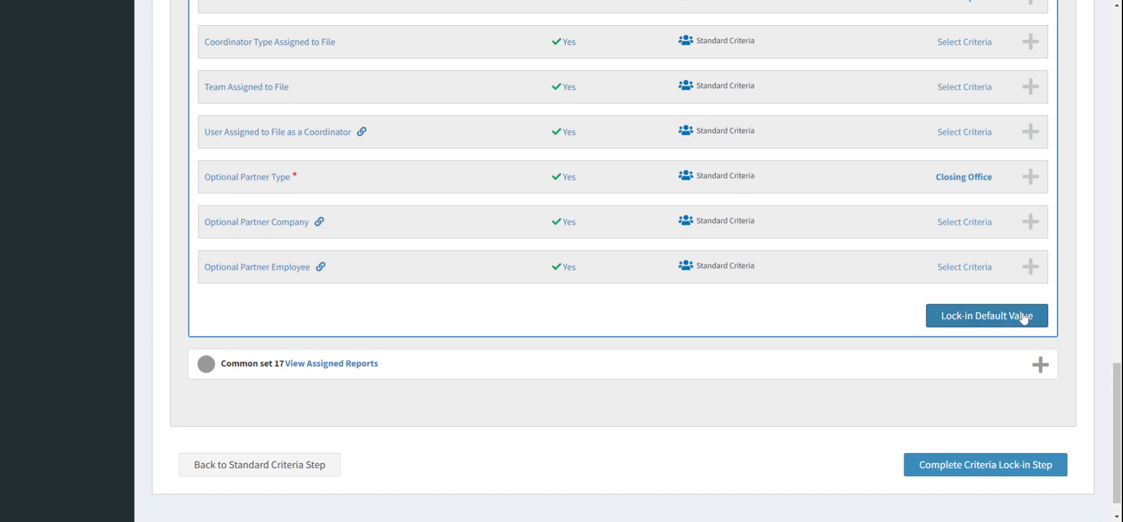
click(1024, 316)
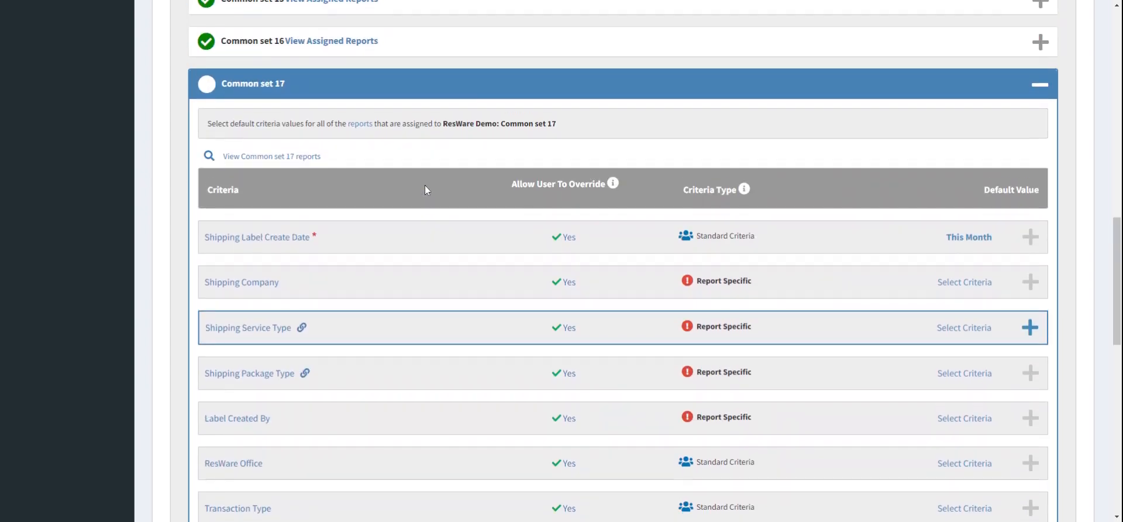
Step: View the reports assigned to Common set 17
click(299, 158)
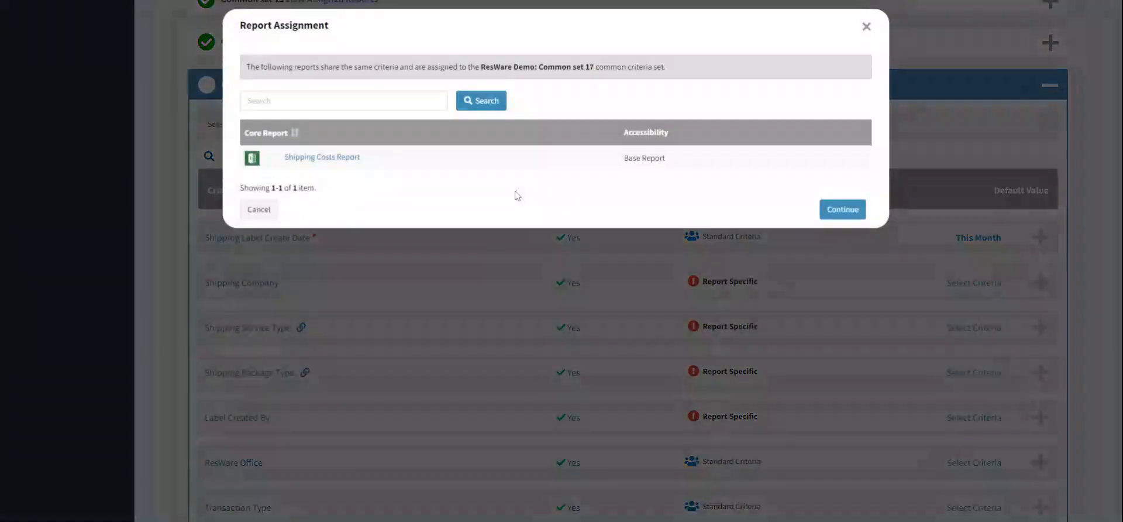
click(259, 217)
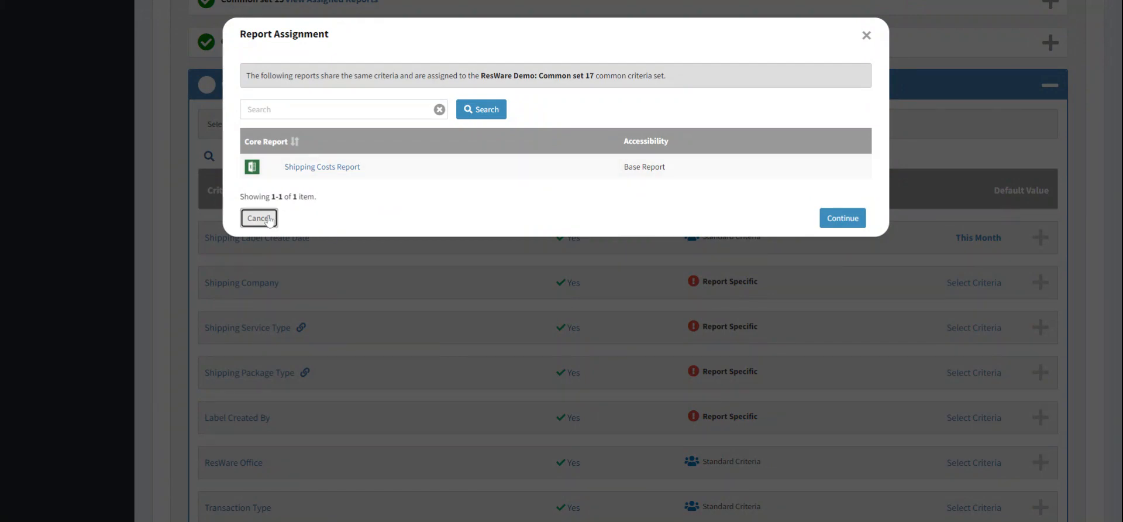
Step: Clear the Current File Status default values in Common set 17 and lock in the criterion
scroll(760, 263, down, 5)
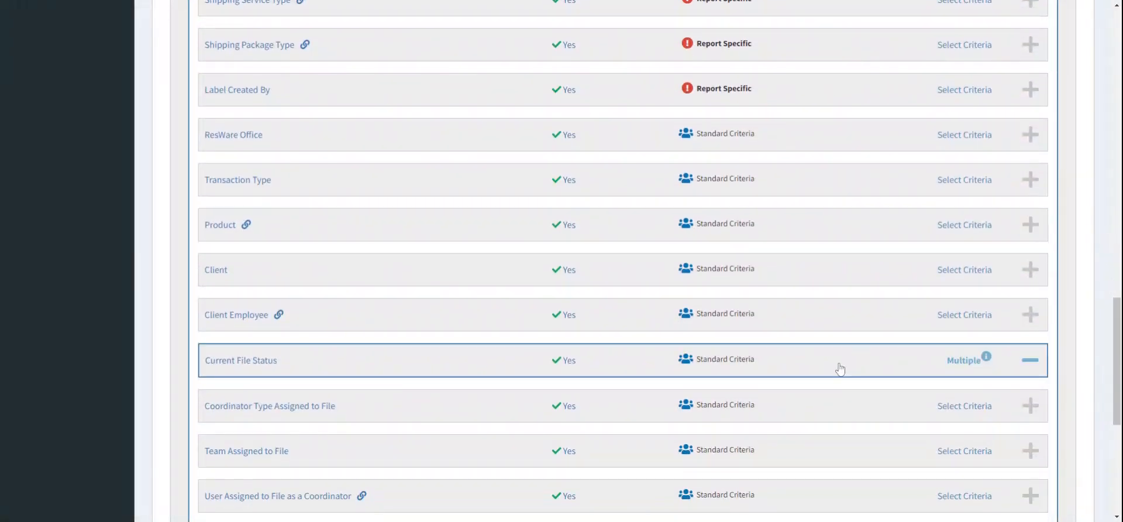
click(1009, 368)
scroll(930, 418, down, 2)
click(981, 400)
click(983, 426)
scroll(811, 197, up, 4)
scroll(811, 197, up, 2)
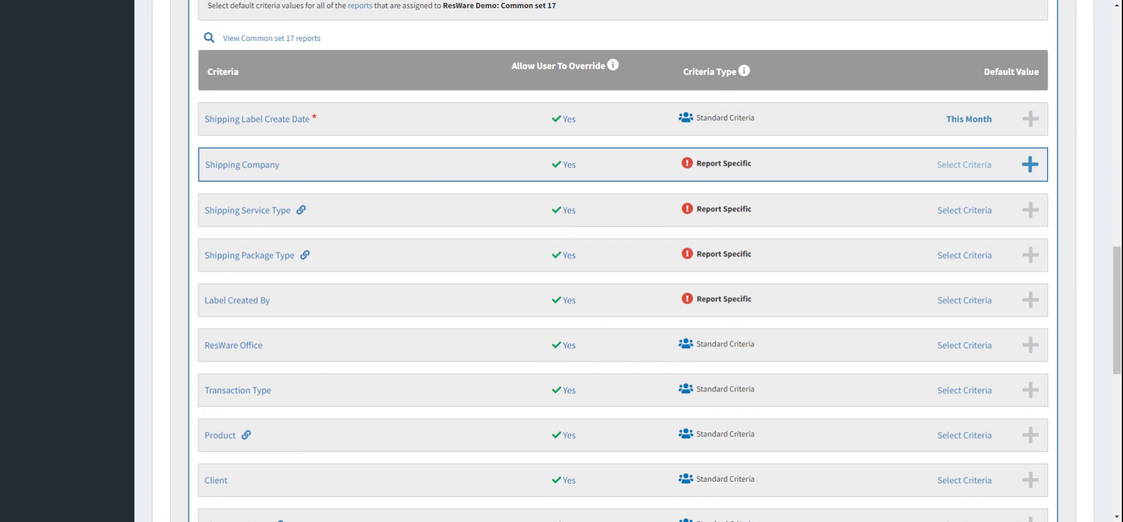
scroll(871, 191, down, 5)
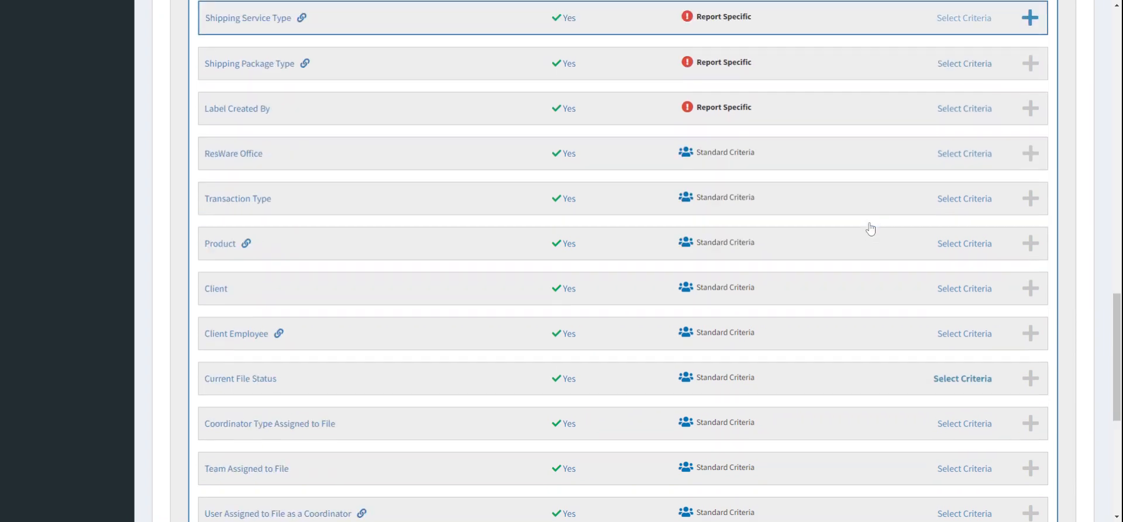
Step: Lock in Common set 17's default values
scroll(871, 228, up, 7)
scroll(870, 228, down, 9)
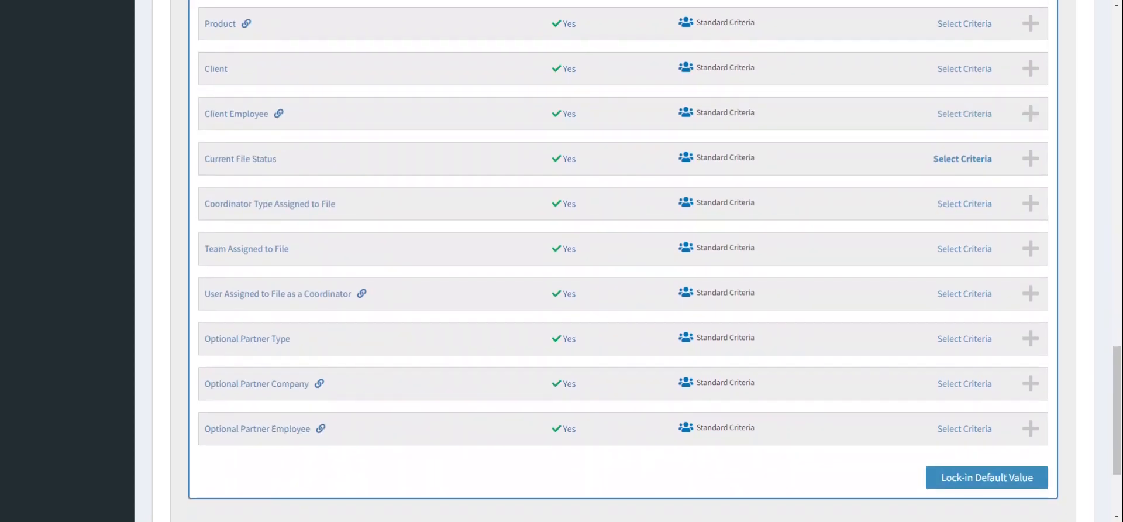
click(1001, 479)
Step: Review the list of common sets and complete the criteria lock-in step
scroll(1081, 176, up, 8)
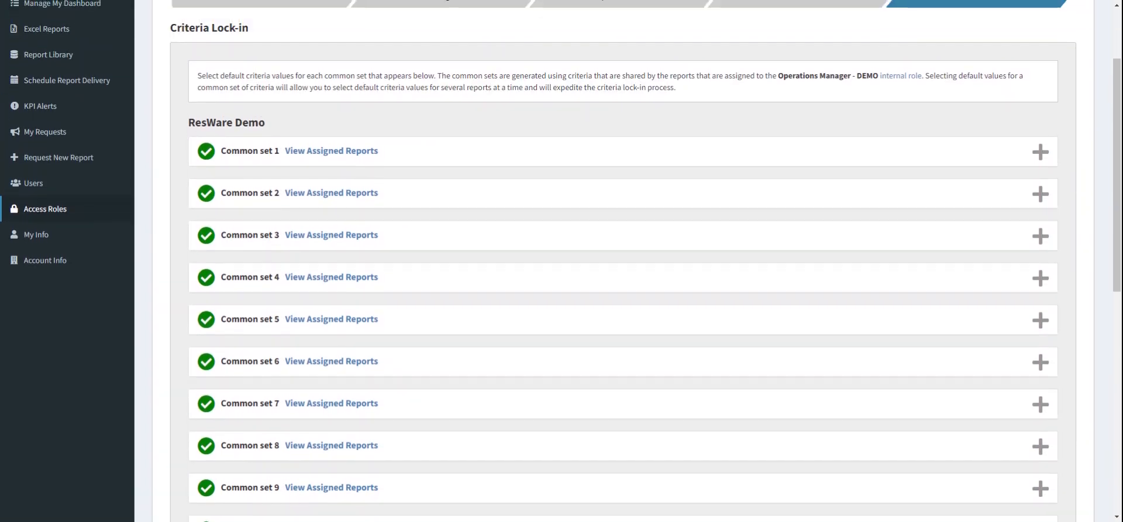
scroll(623, 263, down, 8)
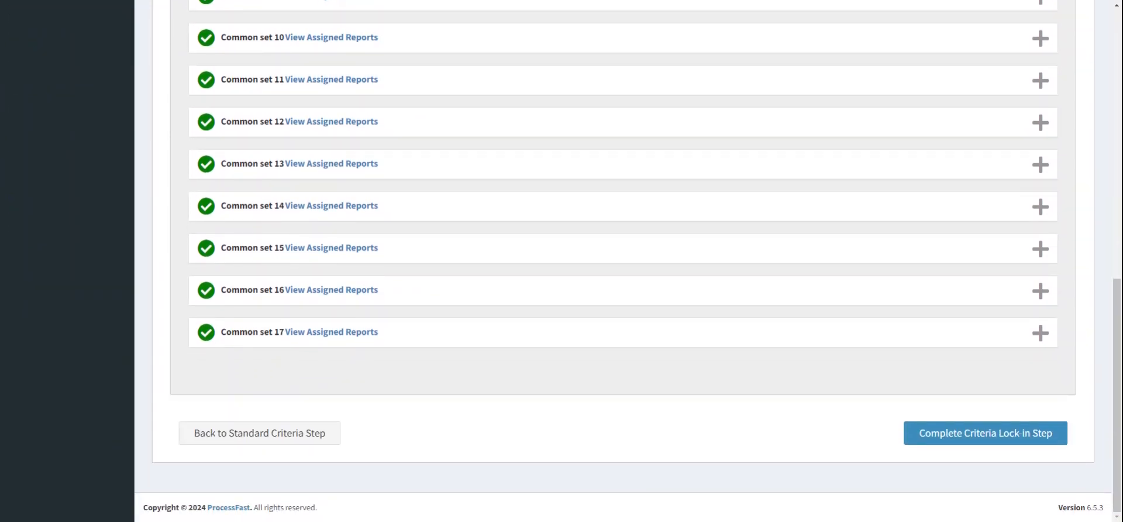
scroll(623, 263, up, 7)
scroll(623, 264, down, 1)
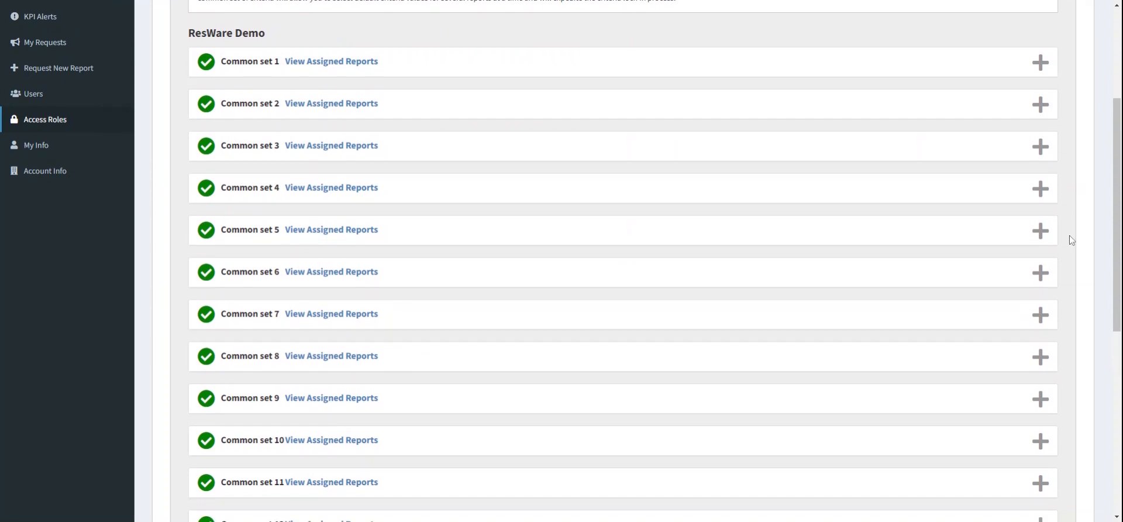
scroll(1070, 236, down, 5)
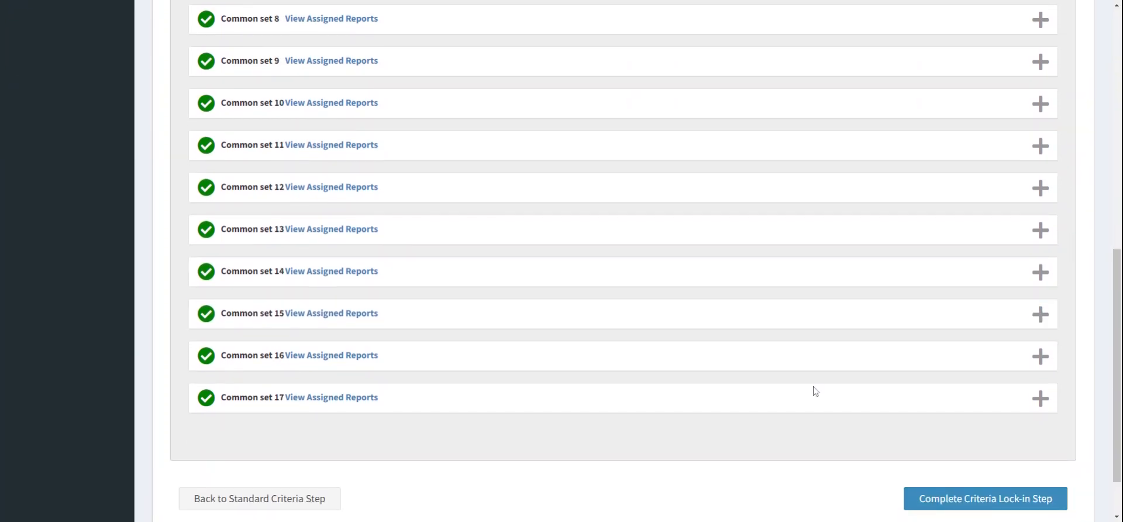
scroll(816, 391, down, 1)
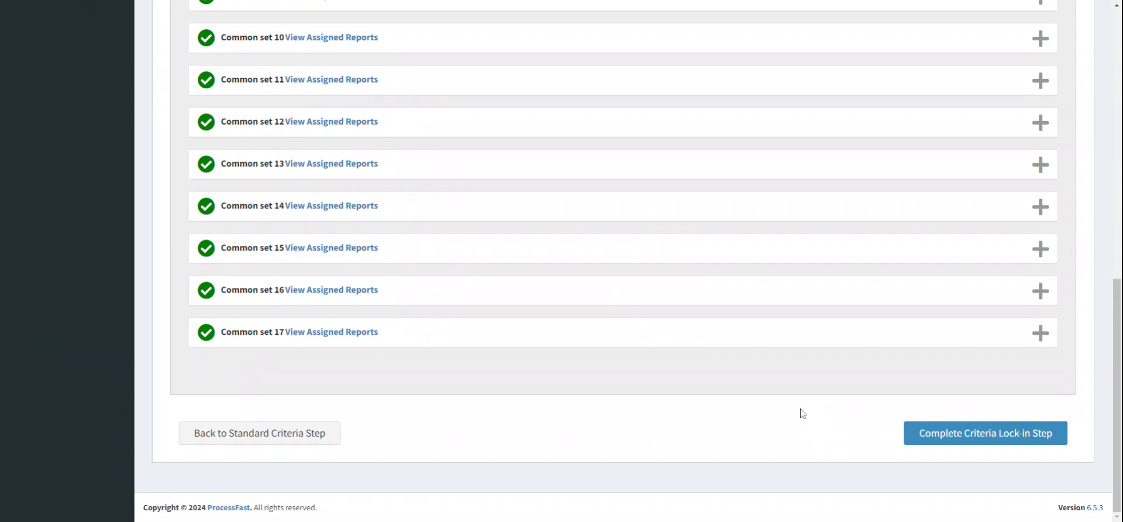
click(1005, 432)
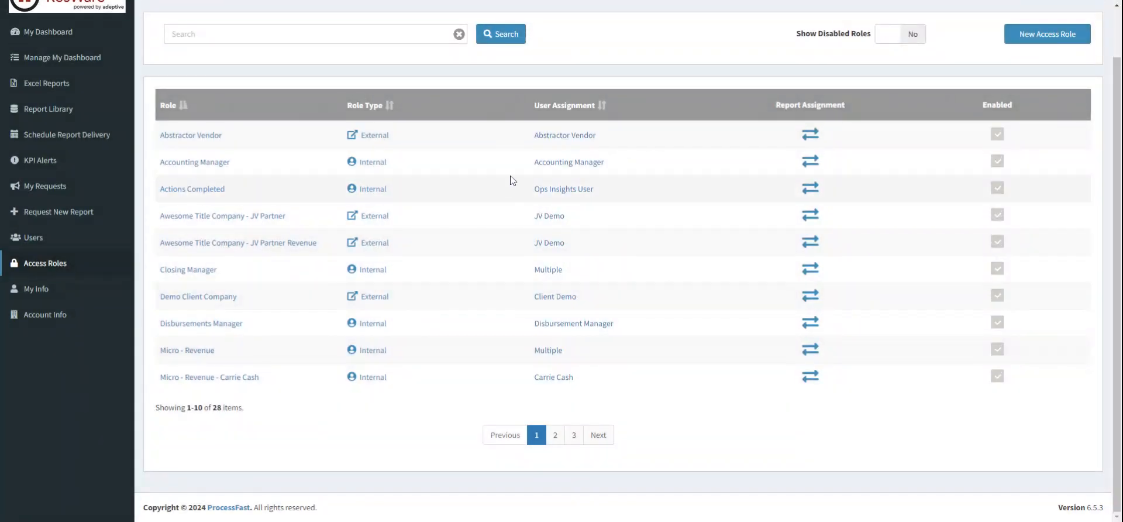
Step: Search access roles for "operations" and view the users assigned to the Operations Manager - DEMO role
click(172, 34)
text(c)
text(perations)
key(Return)
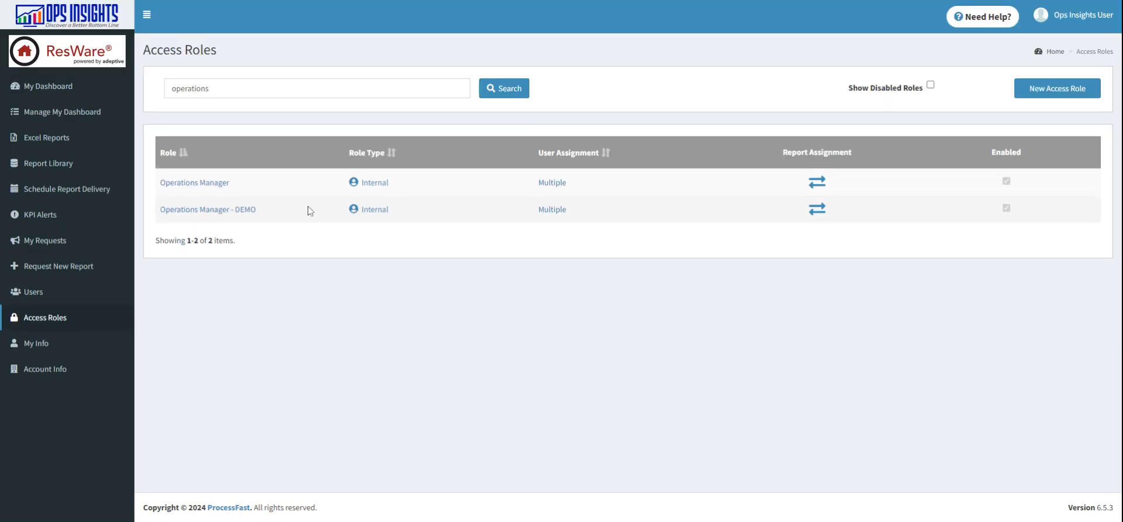
mouse_move(239, 222)
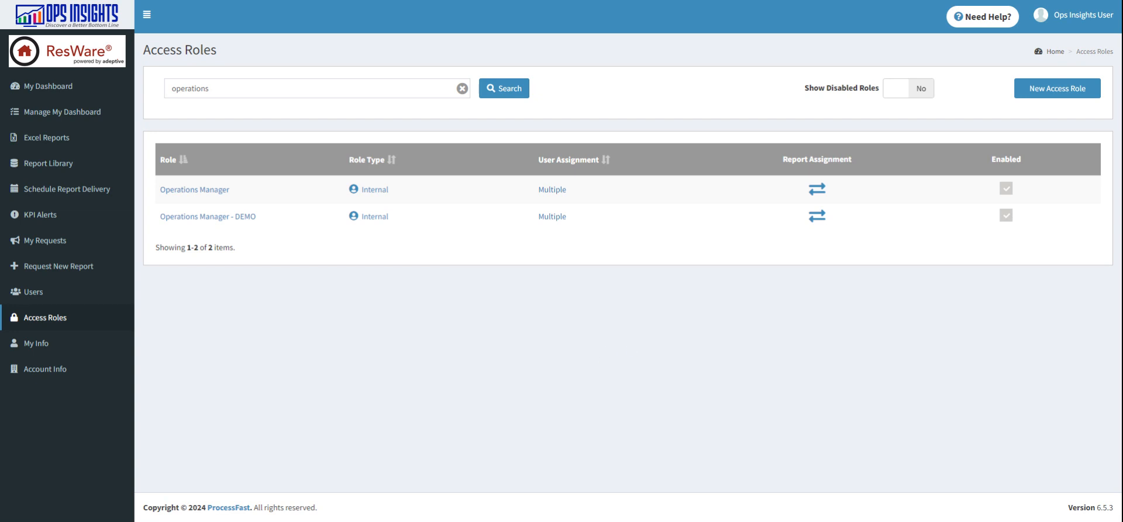
click(550, 218)
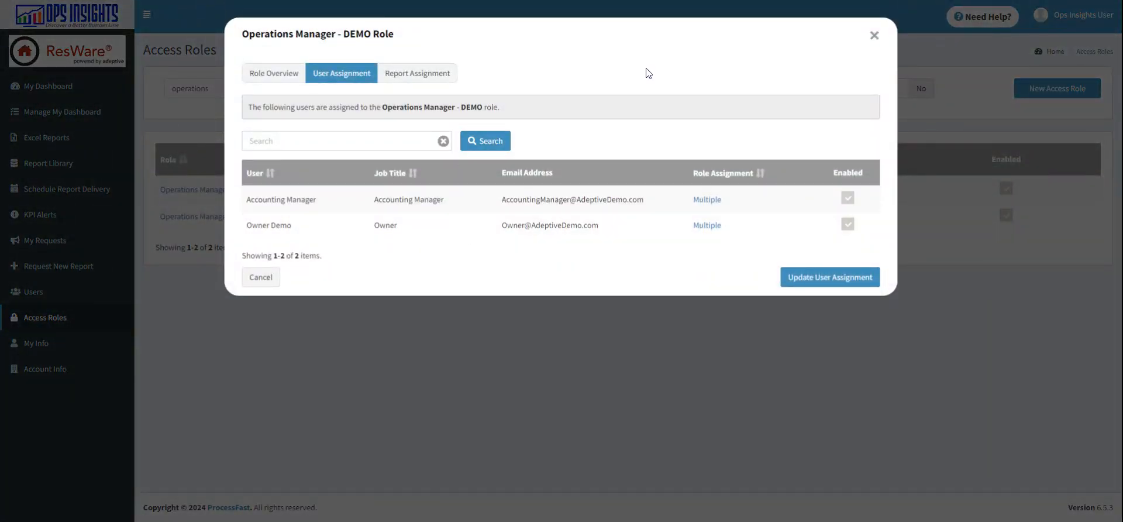
click(874, 35)
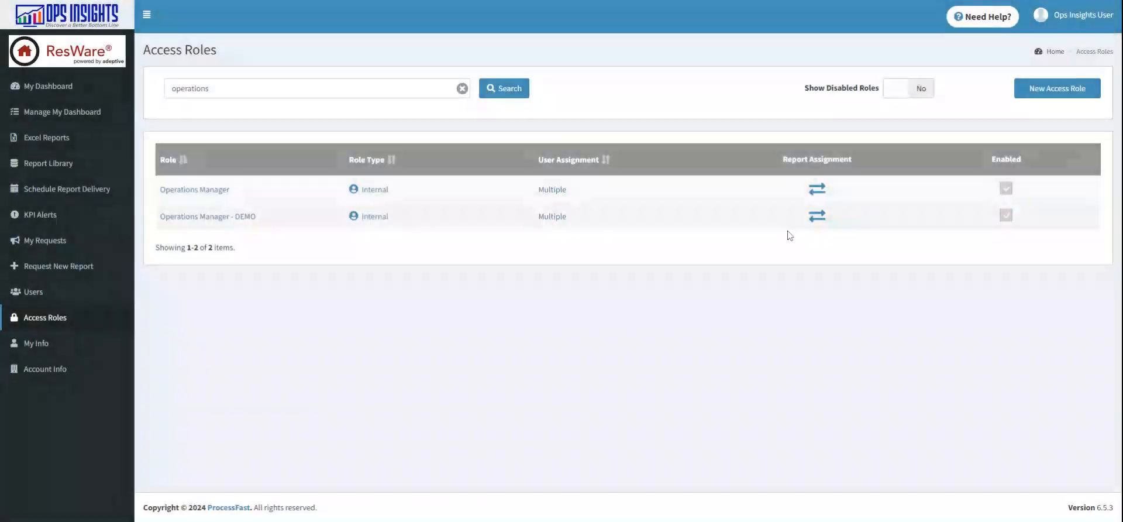
Step: Page through the reports assigned to the Operations Manager - DEMO role, then close the list
click(817, 217)
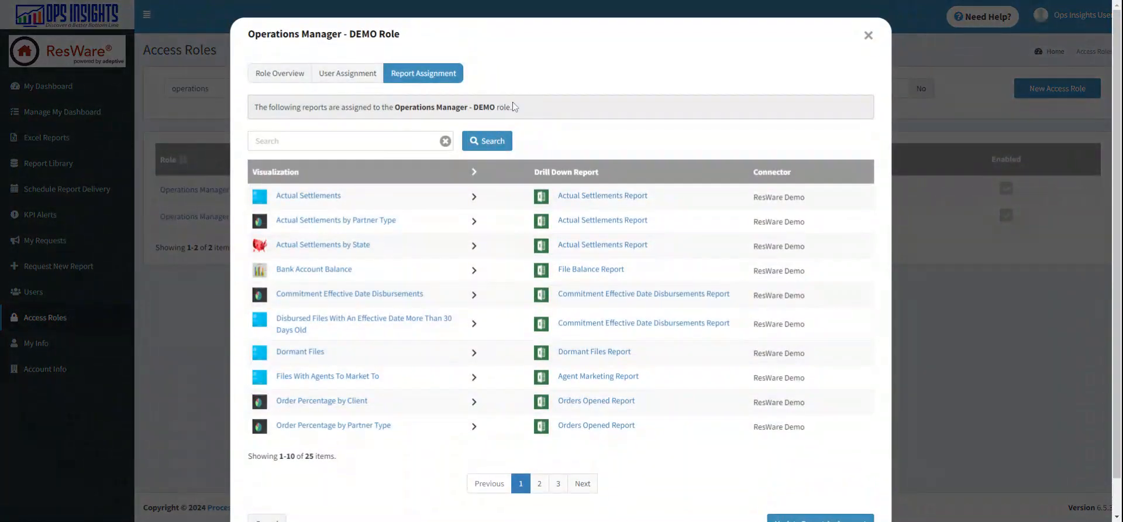
scroll(513, 135, down, 1)
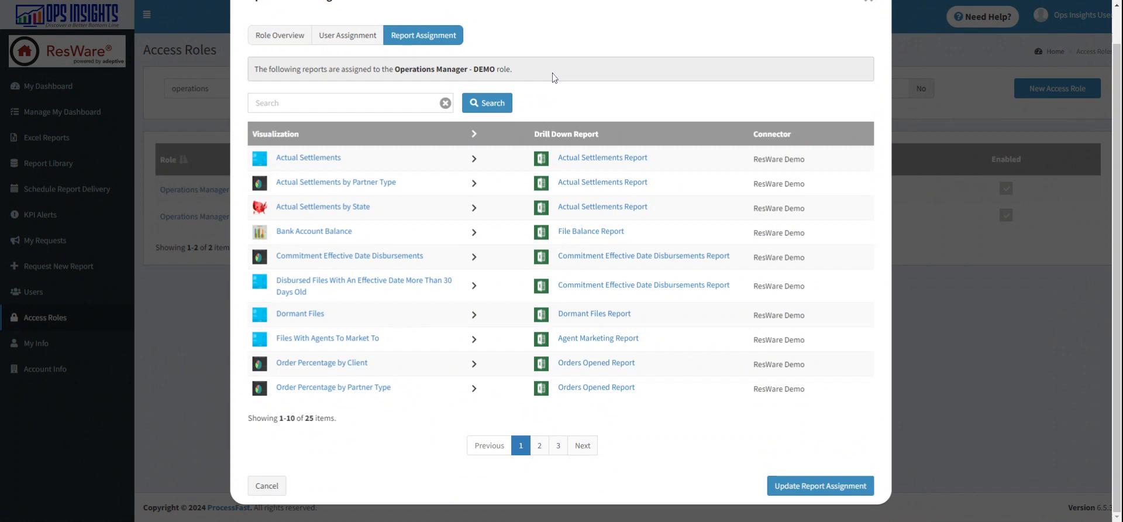
click(546, 445)
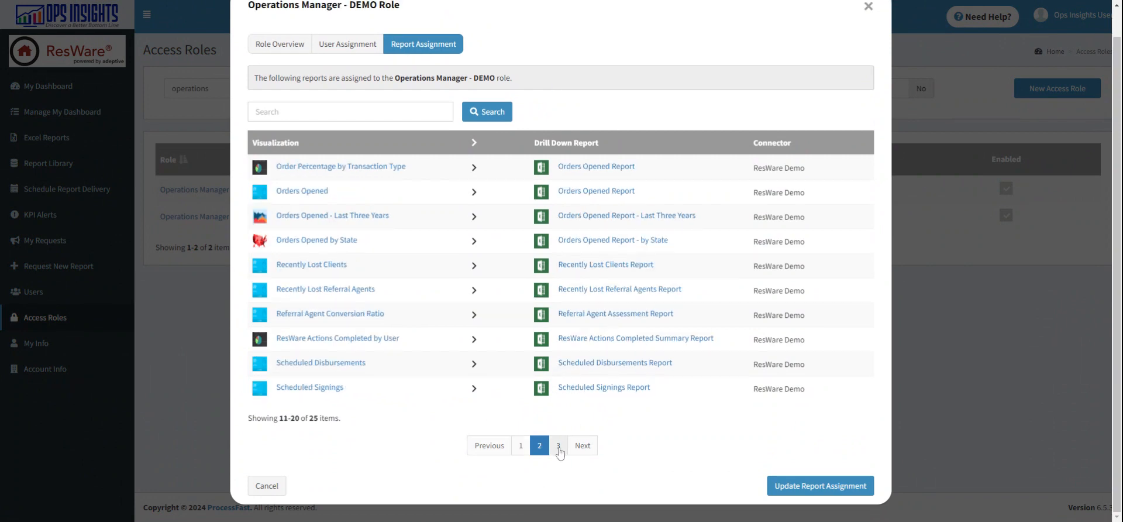
click(559, 448)
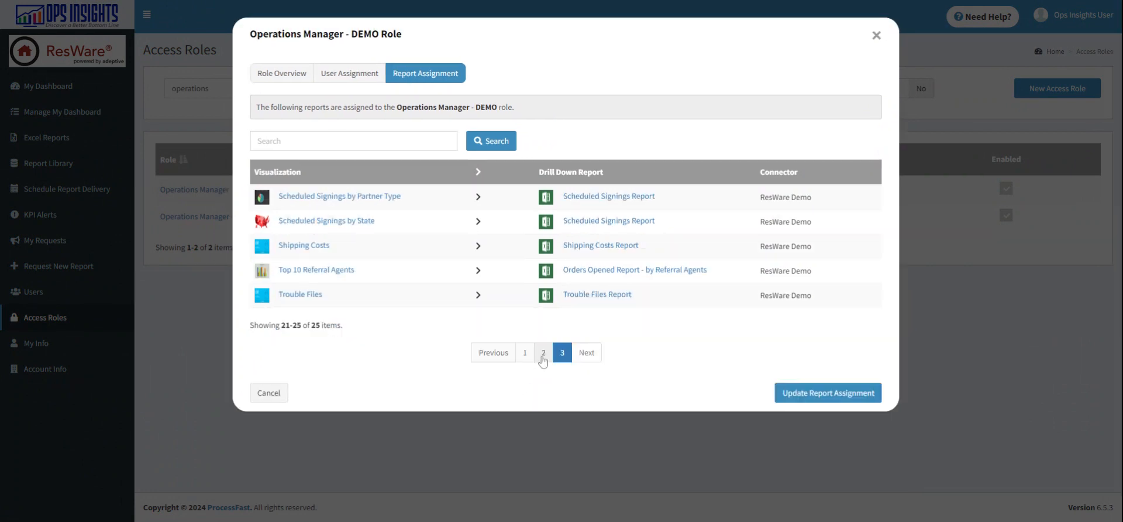
click(543, 353)
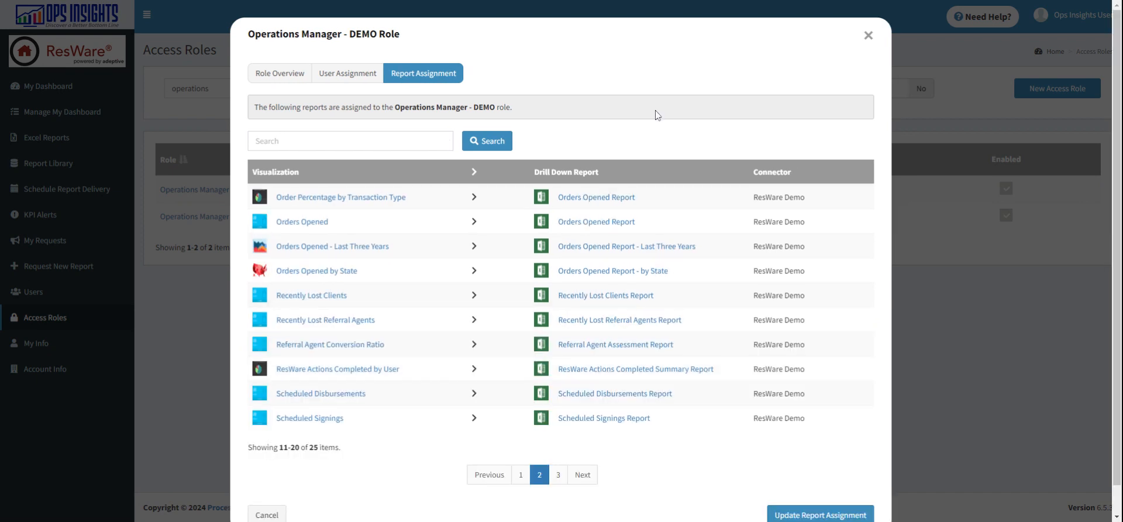
click(869, 35)
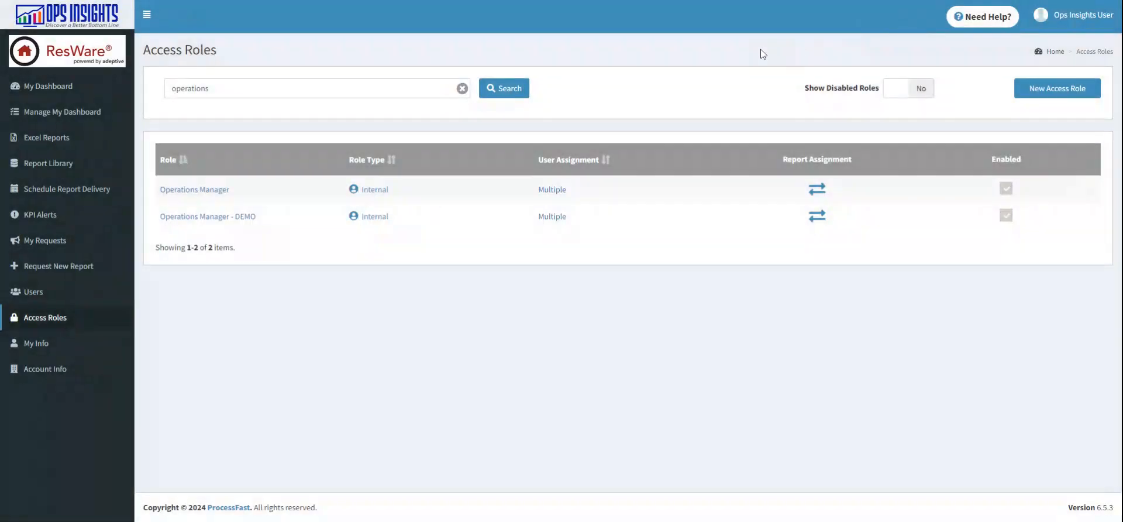